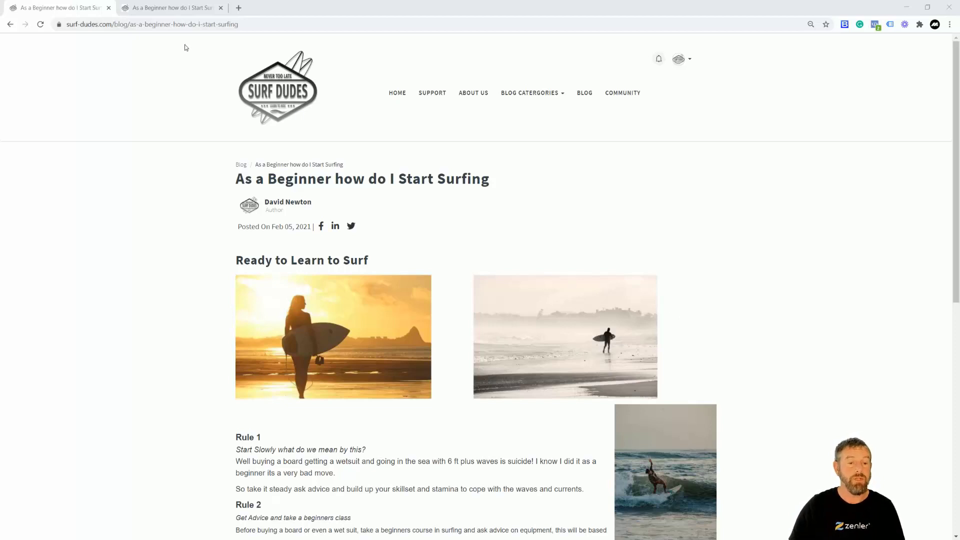
Switch to the Zenler admin and open the funnel steps of the LEAD MAGNET TUTORIAL marketing funnel
click(150, 11)
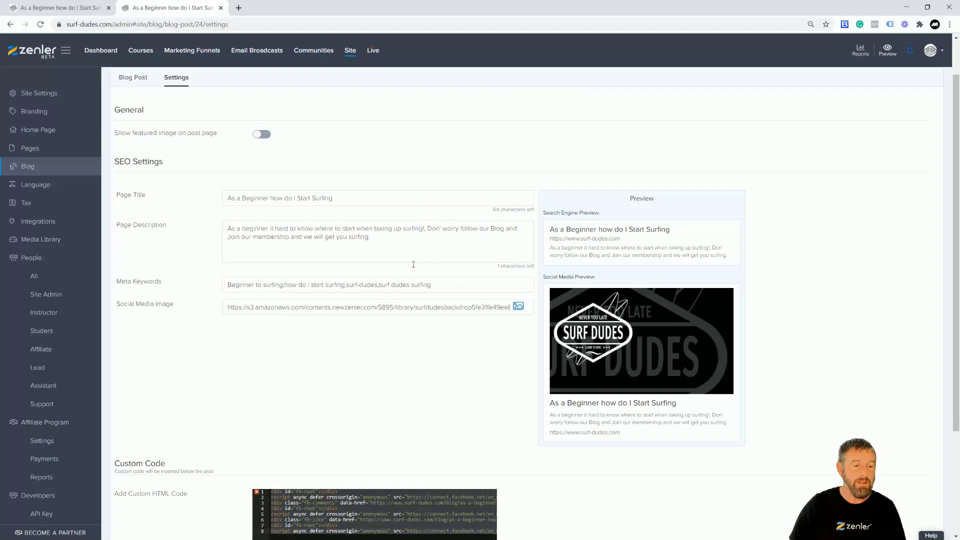
click(207, 53)
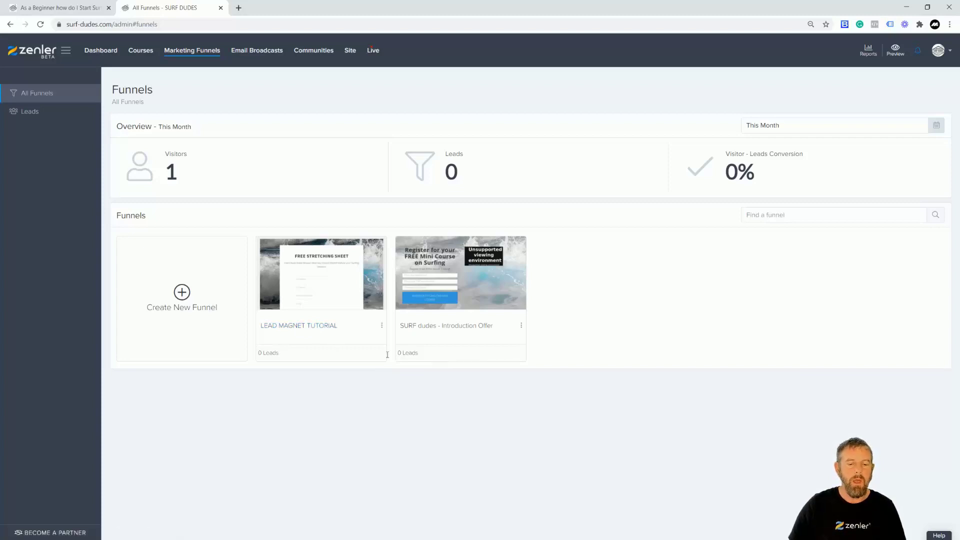
click(297, 325)
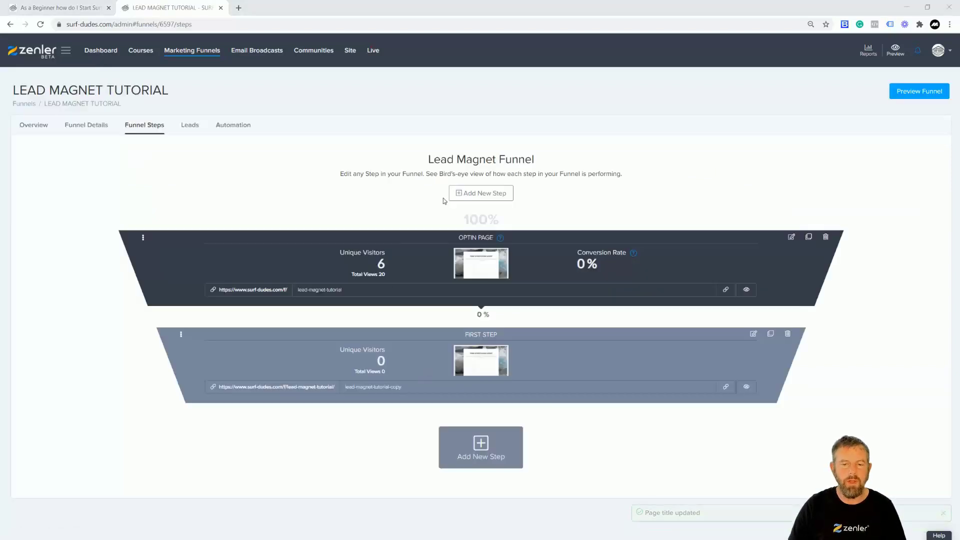
drag(428, 159, 542, 160)
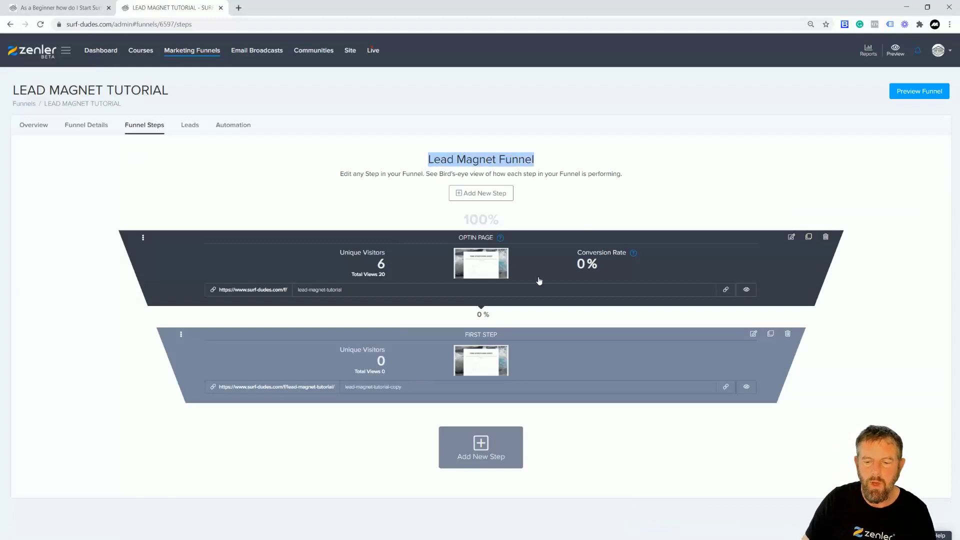
Preview the funnel's opt-in page with its registration form and the FIRST STEP download page, and return to the funnel steps
click(747, 290)
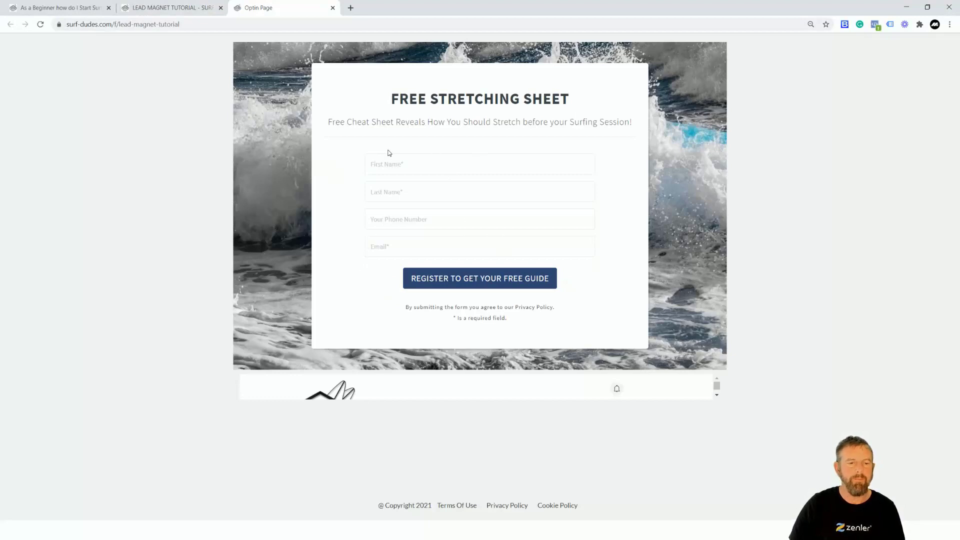
click(385, 165)
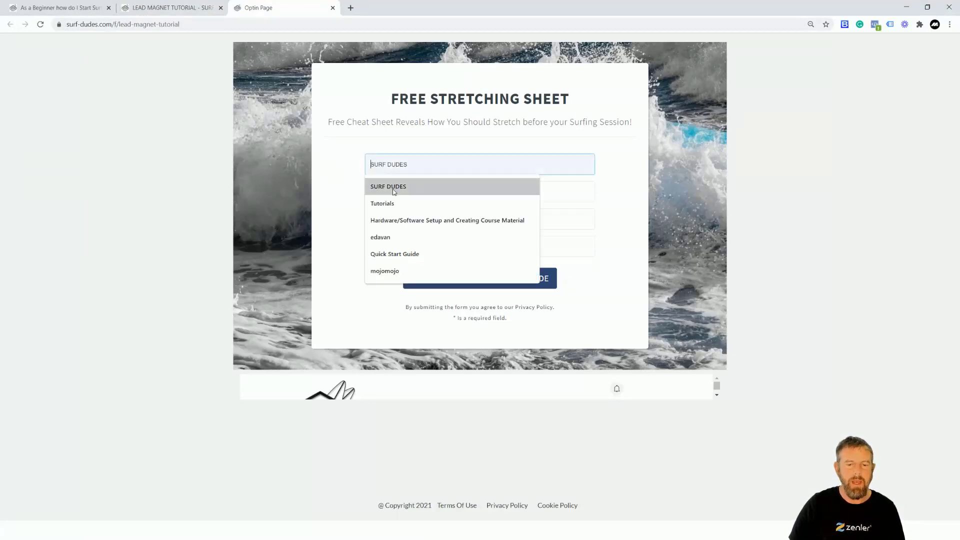
click(342, 178)
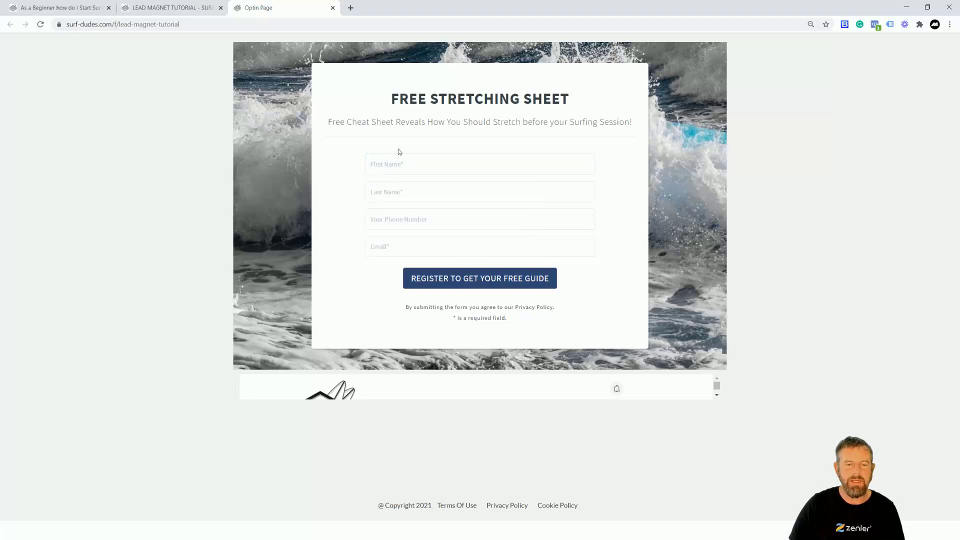
click(159, 8)
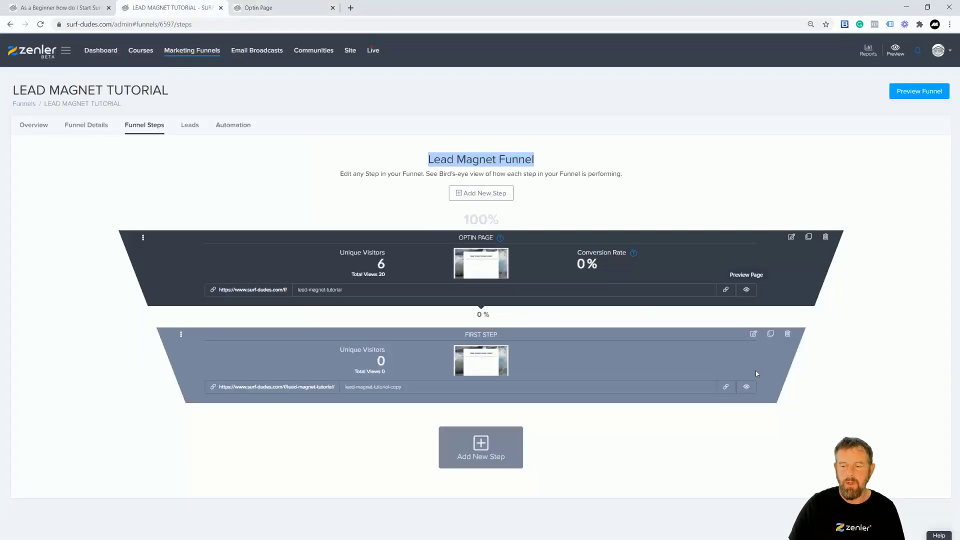
click(746, 386)
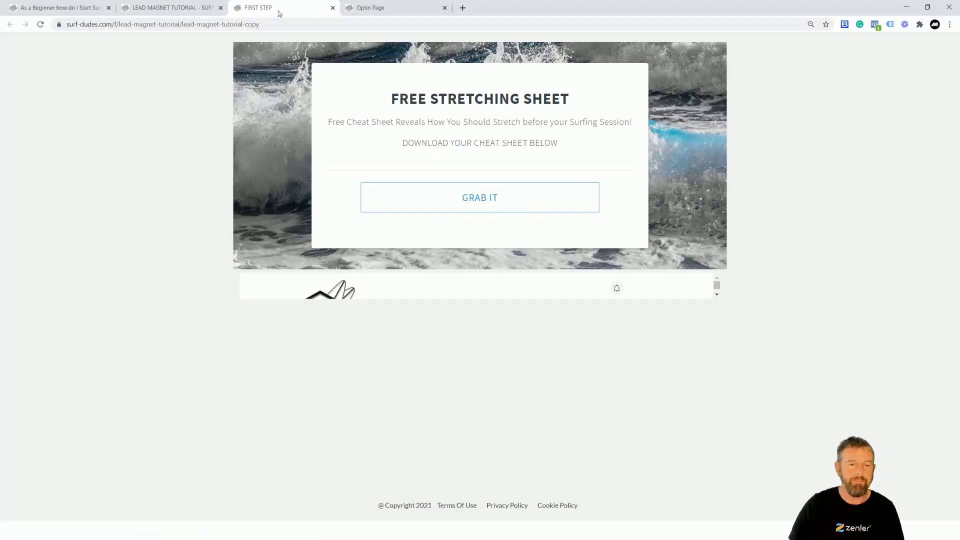
click(170, 7)
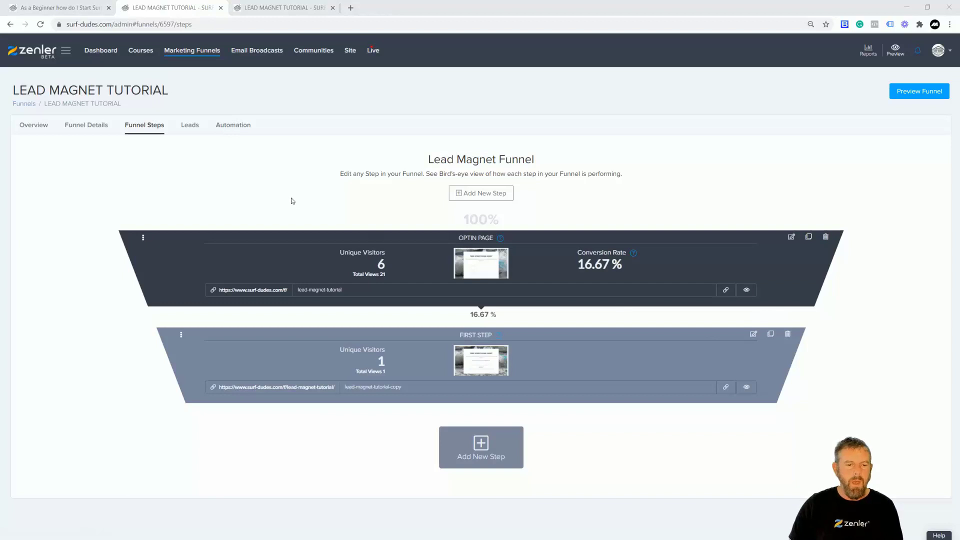
Open the Access Instructions Email action in the funnel's Email Drip Sequence and review its delay, message text and cheat sheet link
click(239, 126)
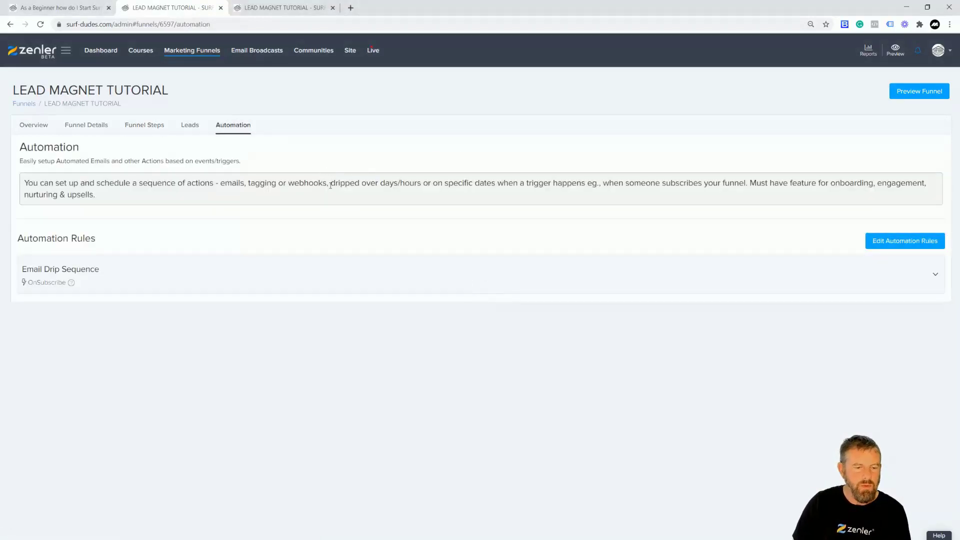
click(99, 272)
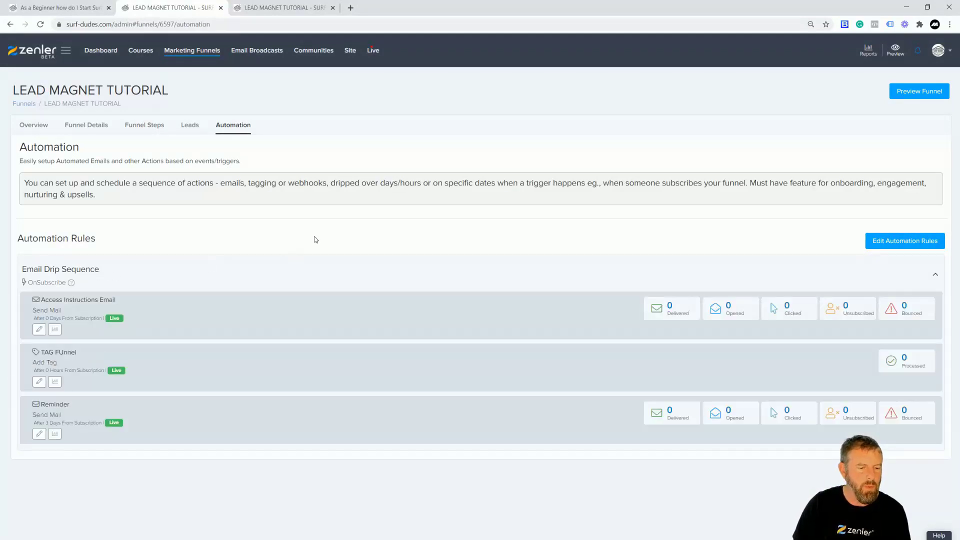
click(39, 329)
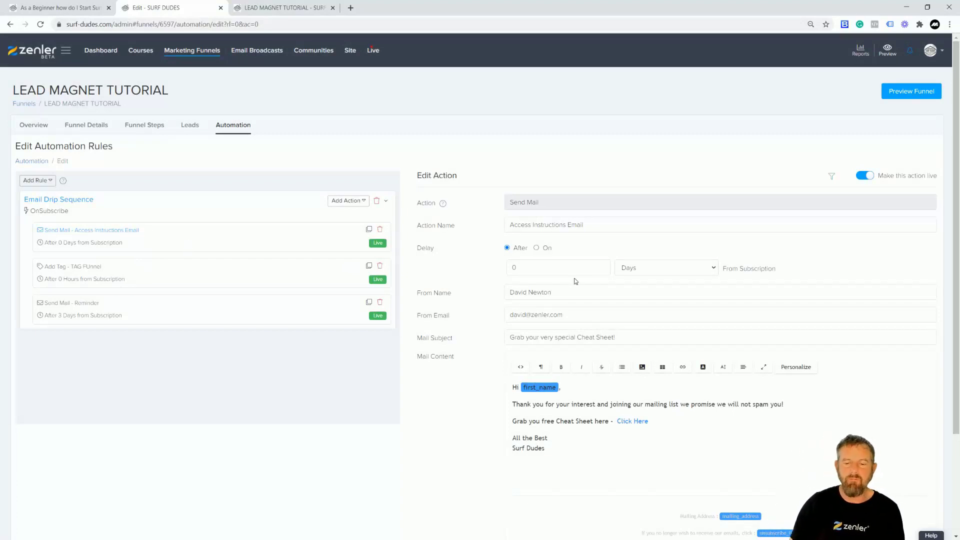
double_click(514, 267)
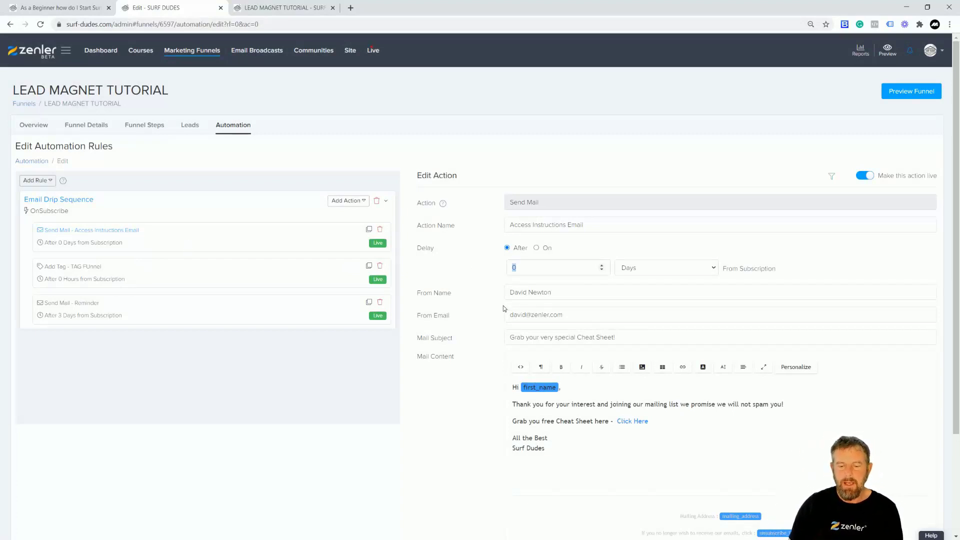
drag(518, 404, 784, 404)
drag(531, 421, 649, 422)
click(648, 420)
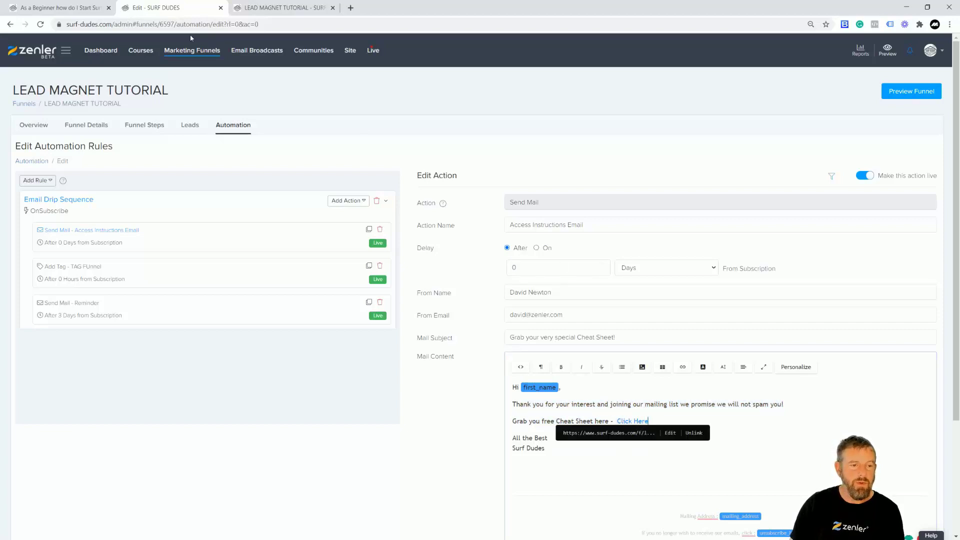
Preview the FIRST STEP download page from the funnel steps and return to the automation rule editor
click(278, 9)
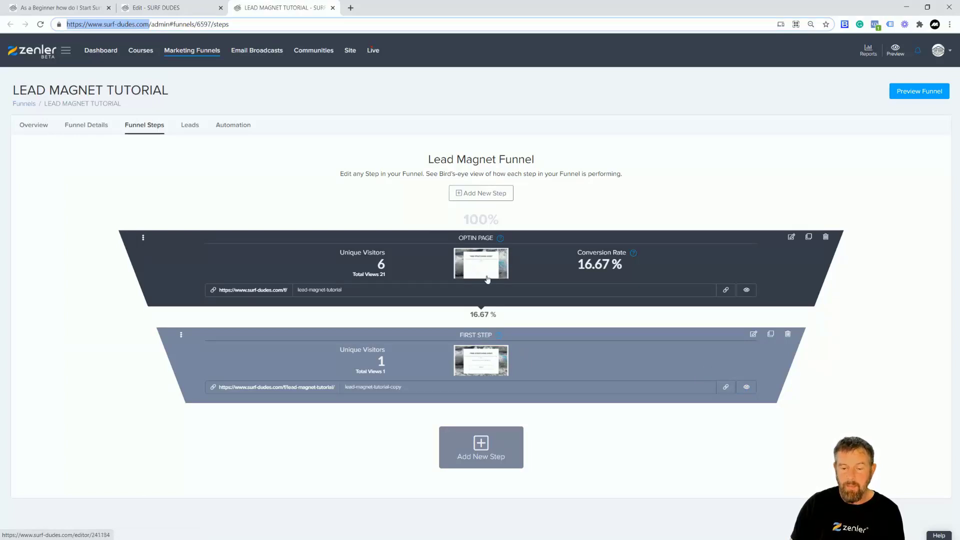
click(743, 385)
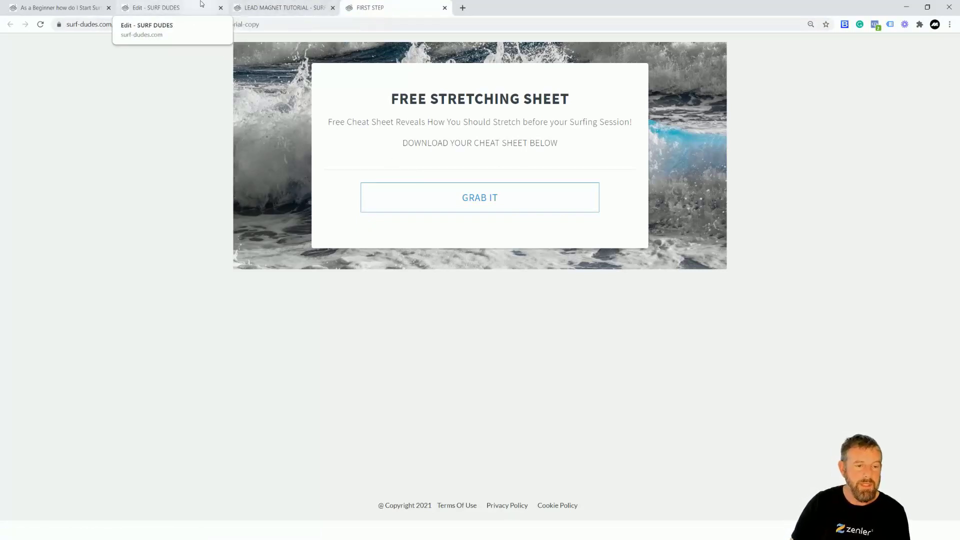
click(270, 10)
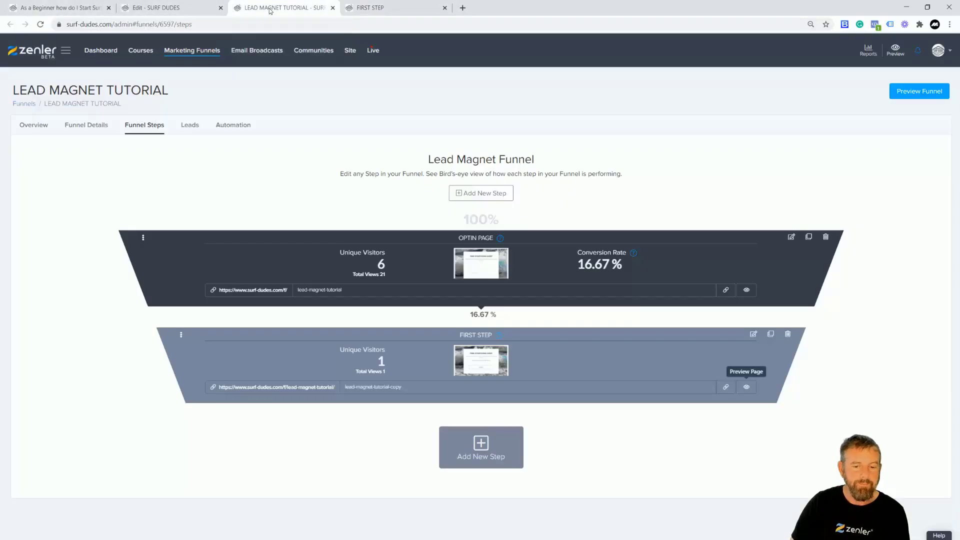
click(214, 12)
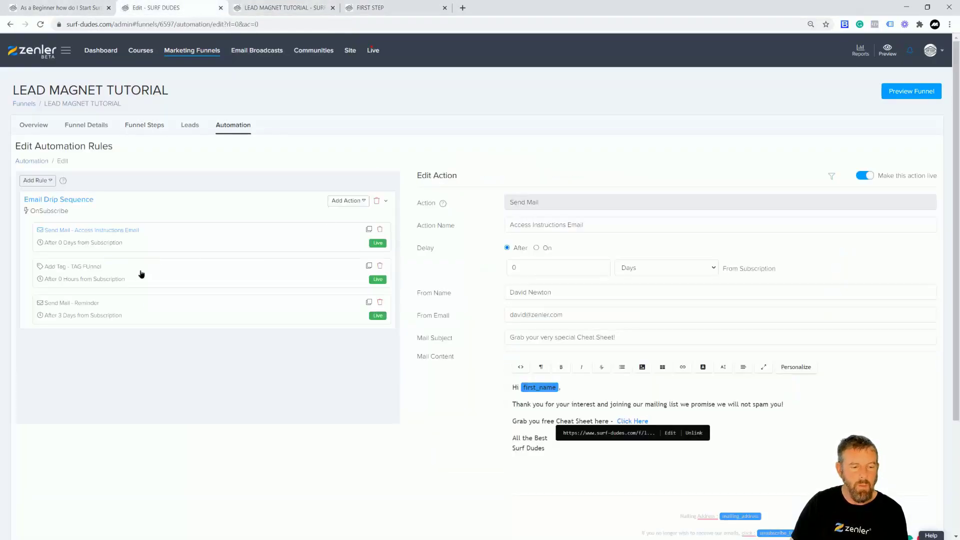
Save the Access Instructions Email action instead of leaving it with unsaved changes
click(160, 271)
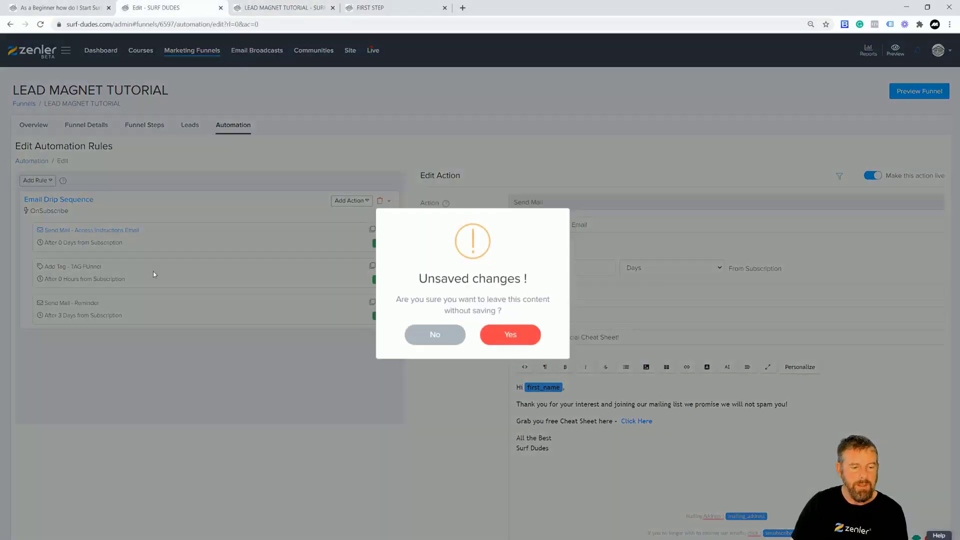
click(427, 340)
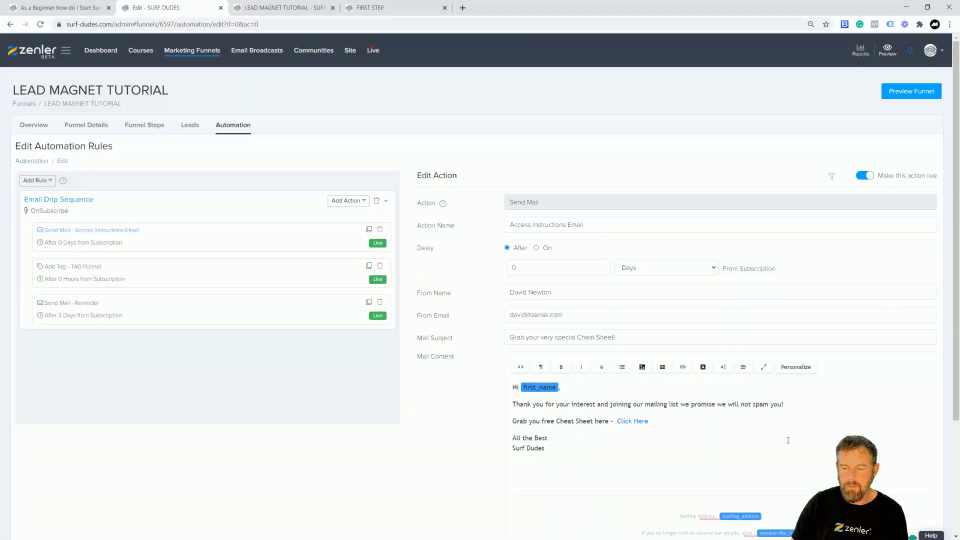
scroll(428, 340, down, 3)
click(908, 459)
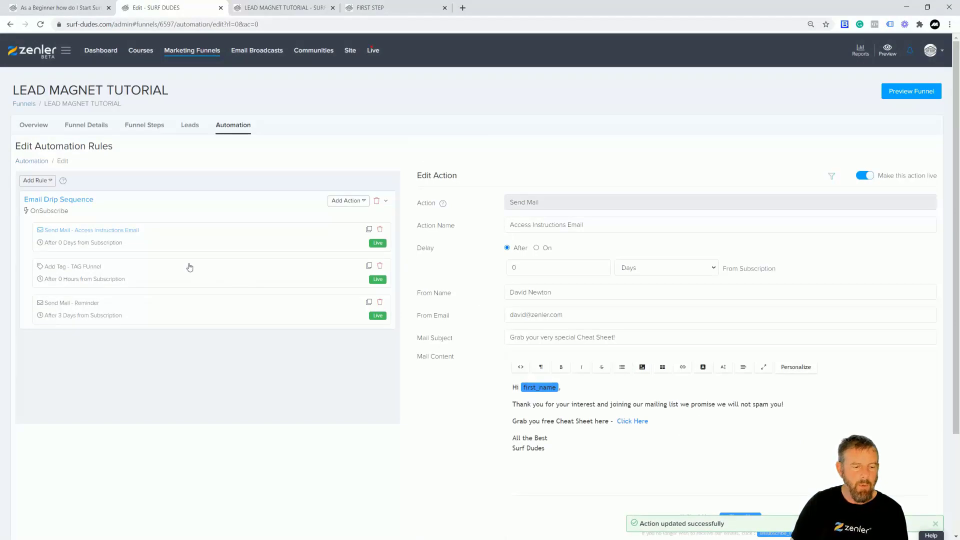
Open the TAG FUnnel action and review its NEW FUNNEL LEAD tag and the action types available for the rule
click(208, 272)
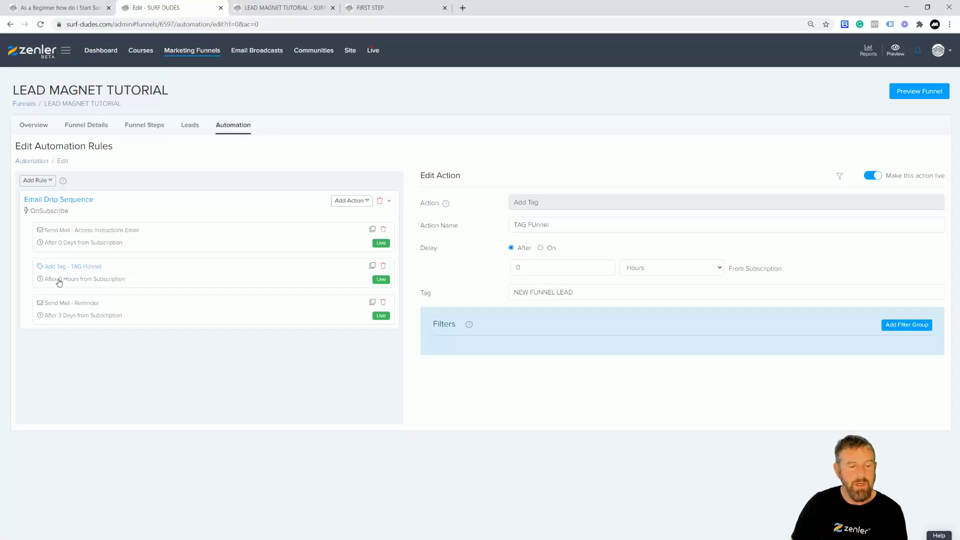
drag(577, 298, 499, 294)
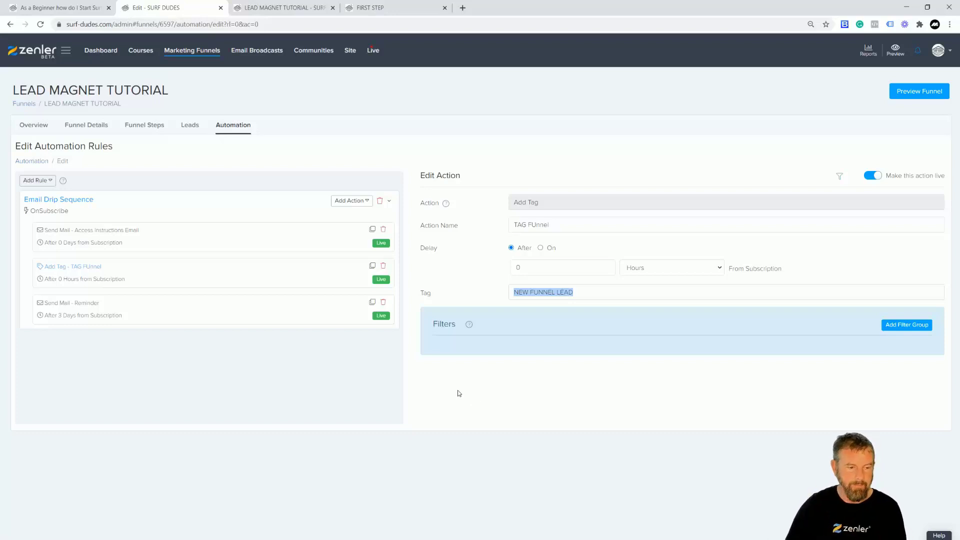
click(352, 202)
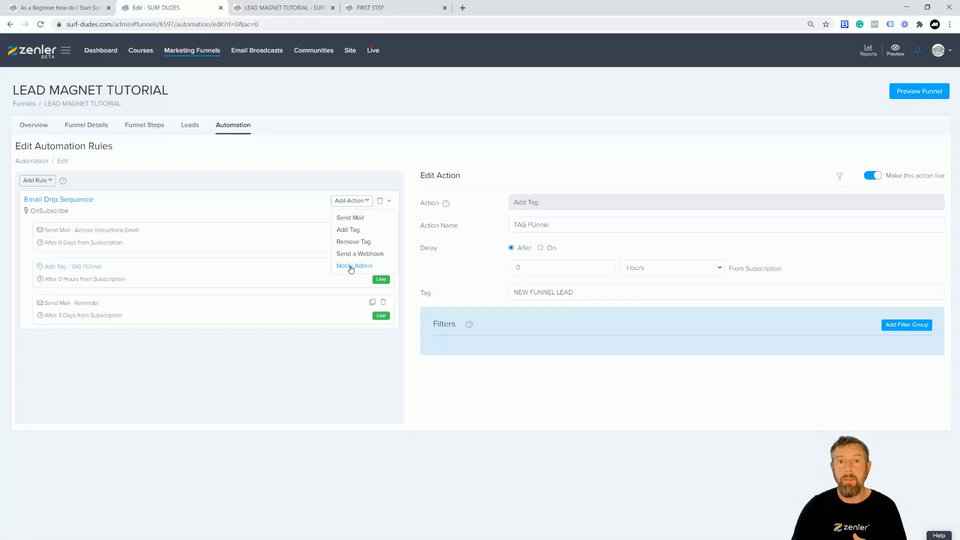
click(238, 358)
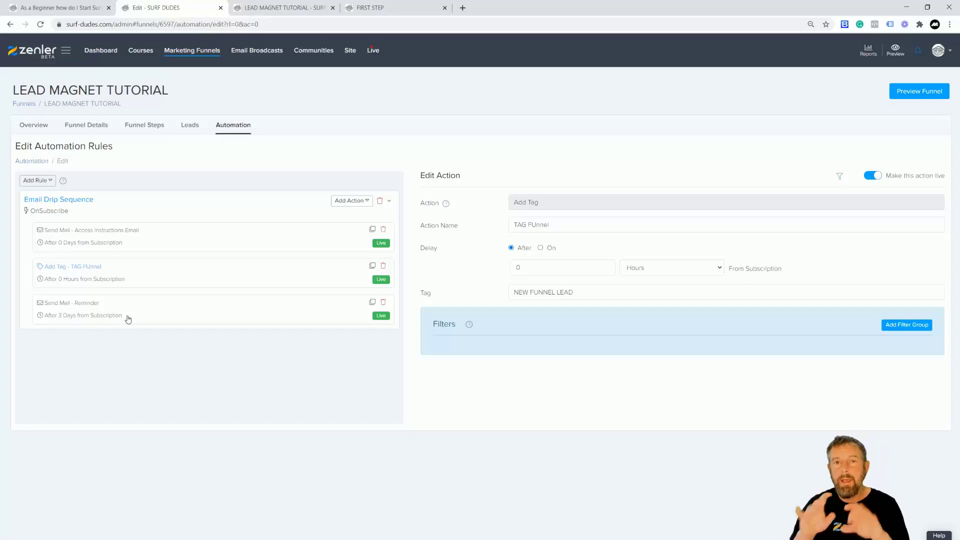
Open the Reminder email action and review its delay and the line inviting readers to check the latest Surf Dudes offers
click(158, 321)
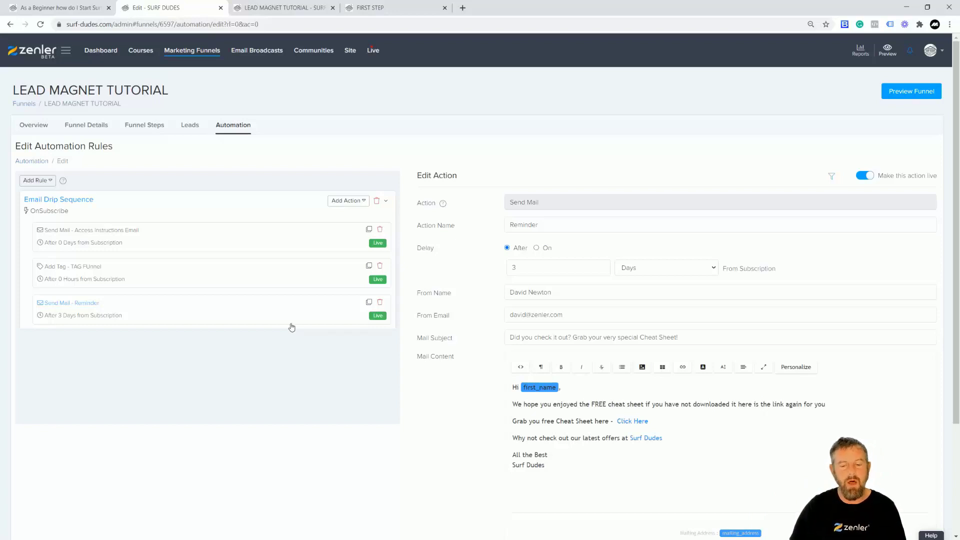
double_click(519, 267)
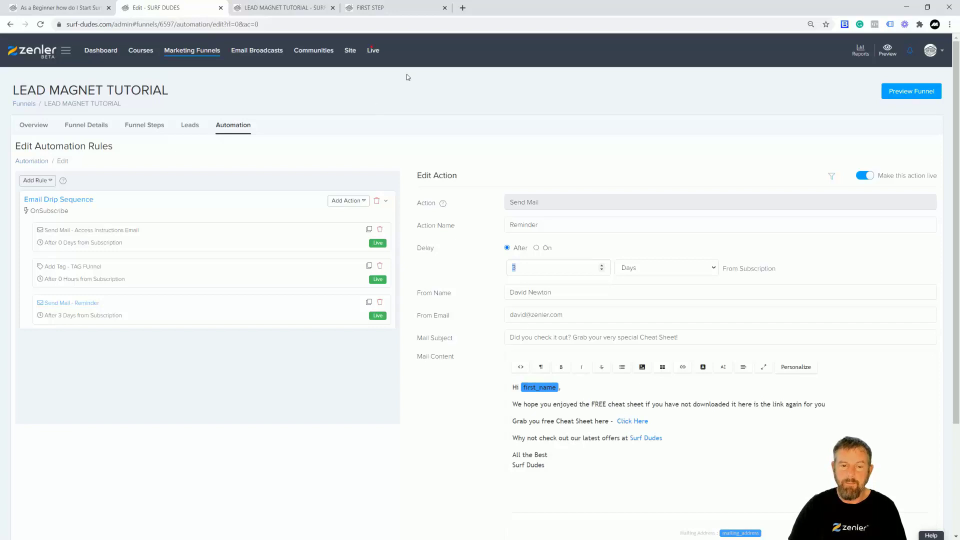
click(374, 9)
click(156, 8)
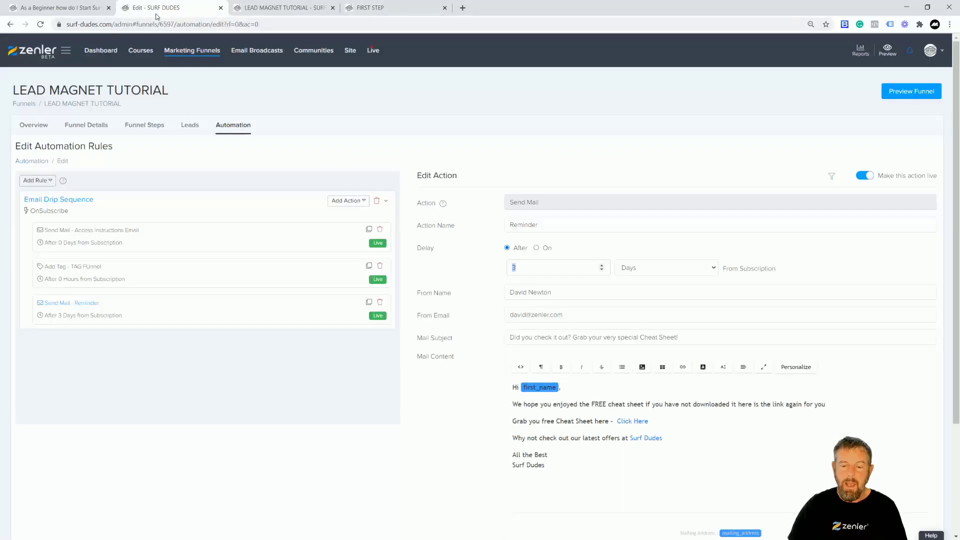
drag(517, 438, 676, 440)
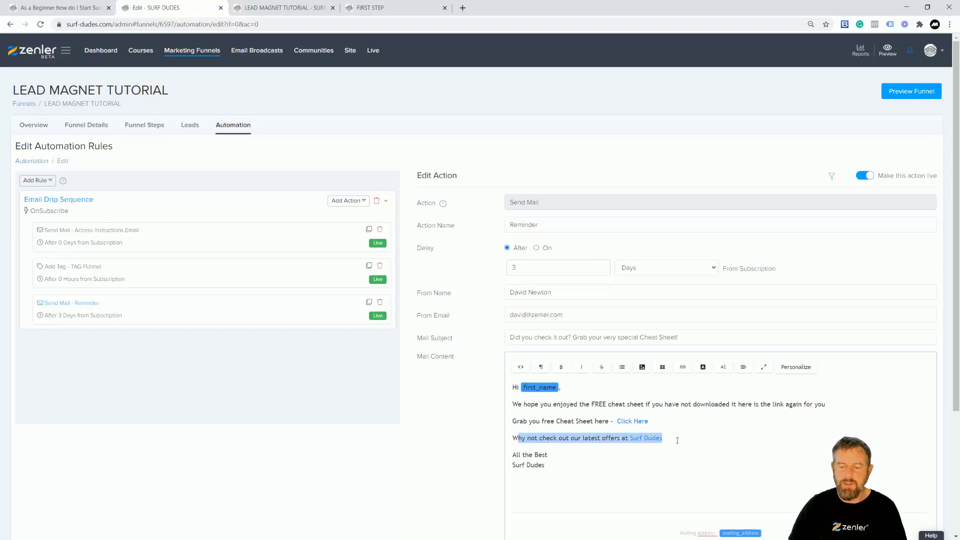
click(715, 444)
click(516, 502)
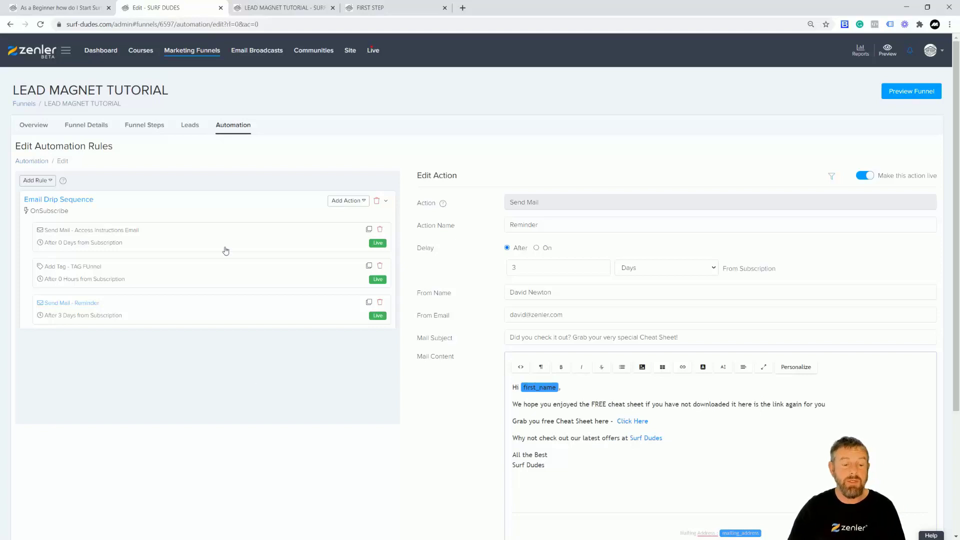
Save the Reminder email action instead of leaving it with unsaved changes
click(199, 282)
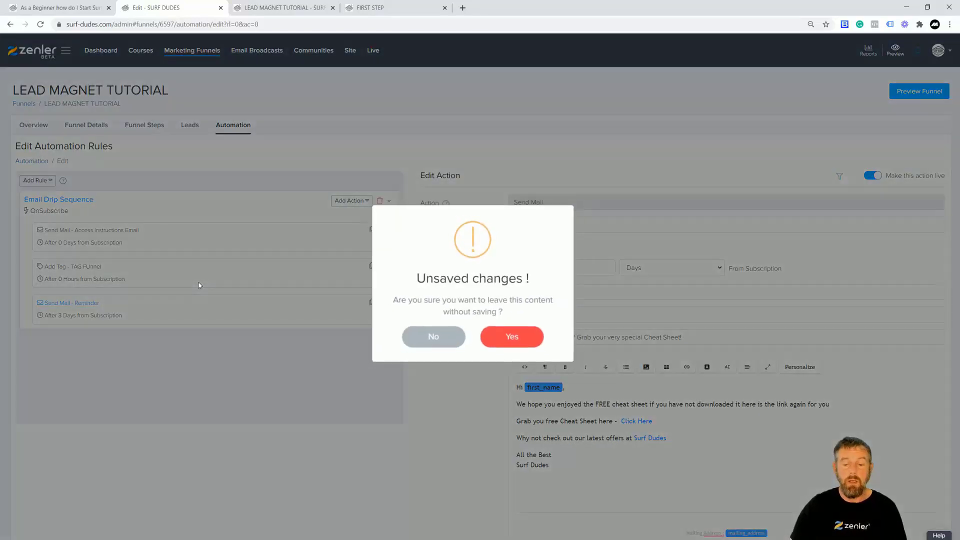
click(431, 338)
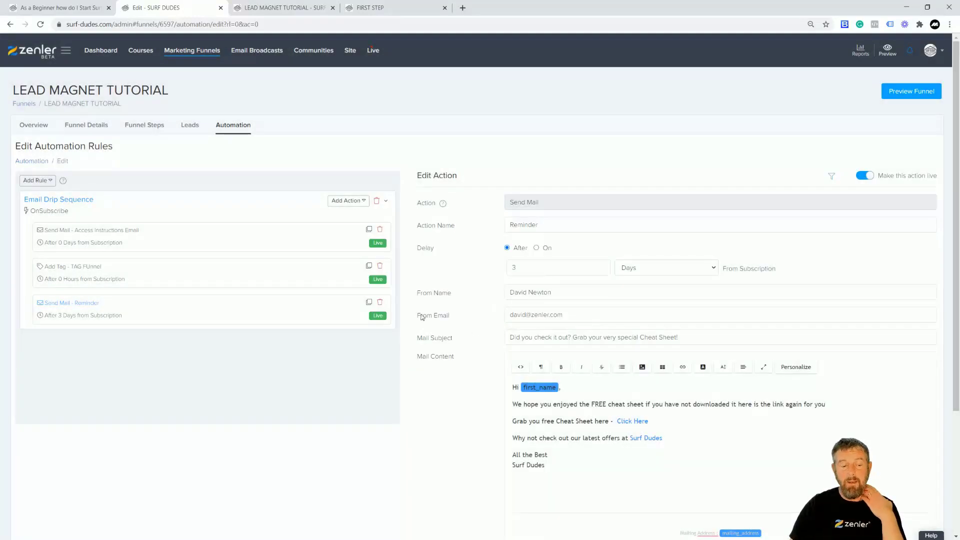
click(231, 277)
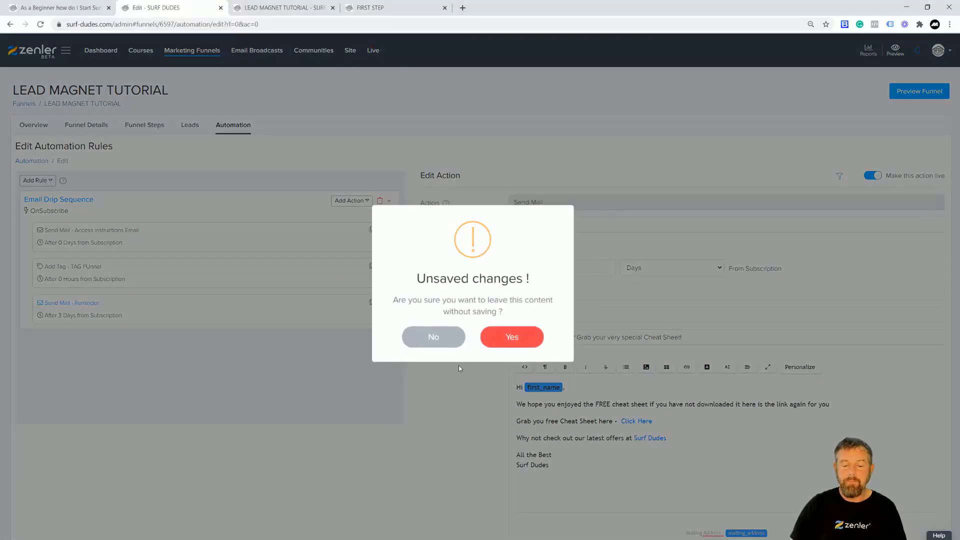
click(433, 337)
scroll(677, 388, down, 3)
click(905, 458)
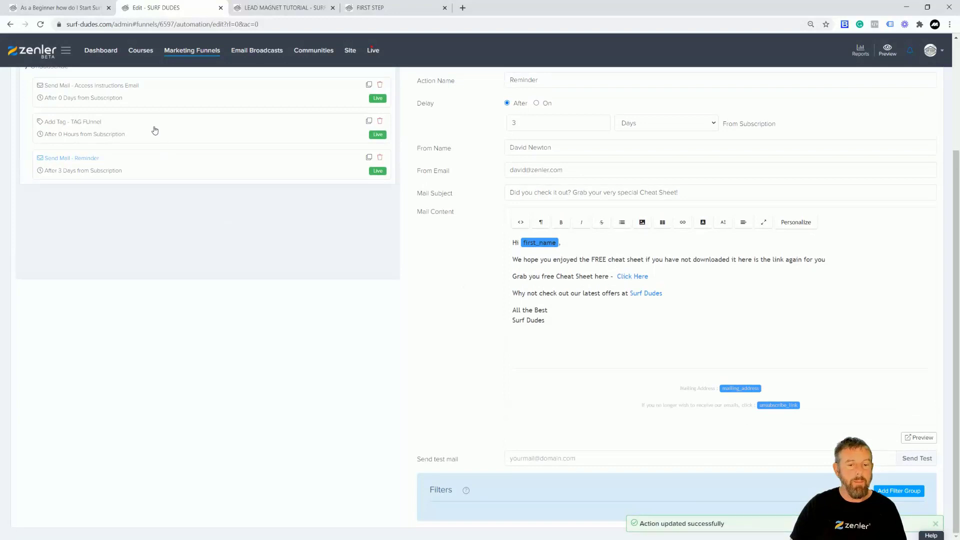
Open the TAG FUnnel action and examine the NEW FUNNEL LEAD tag it assigns to subscribers
click(155, 131)
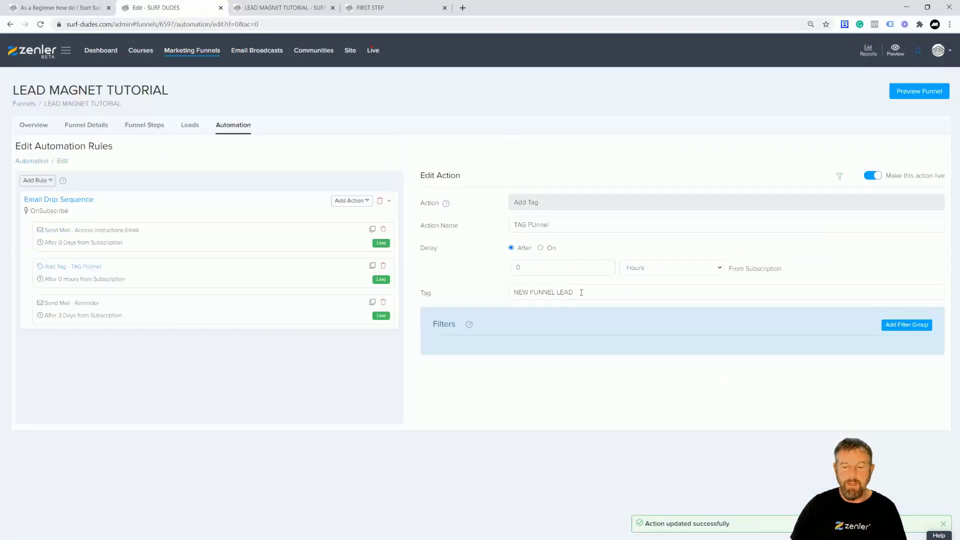
drag(578, 291, 494, 294)
click(464, 383)
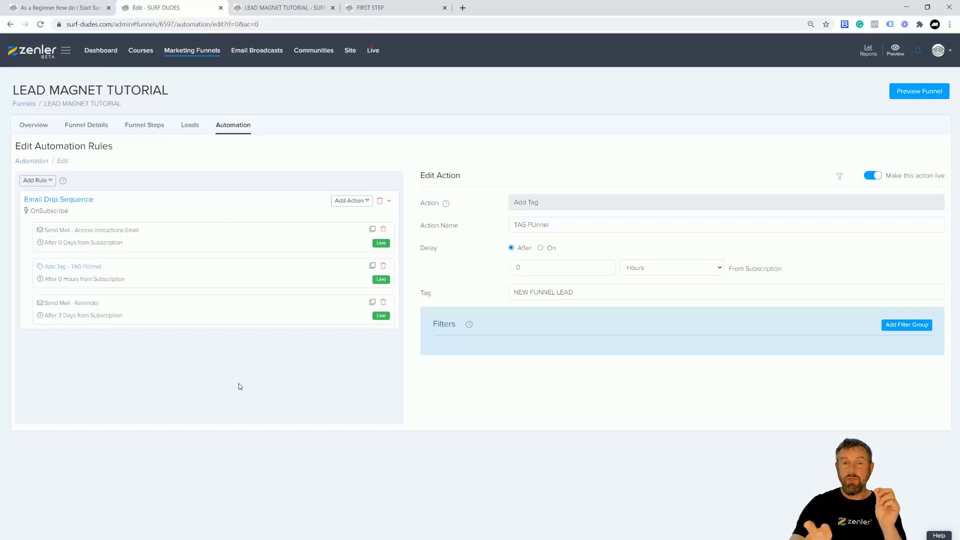
Review the Access Instructions Email message with its cheat sheet link and view the FIRST STEP page
click(207, 235)
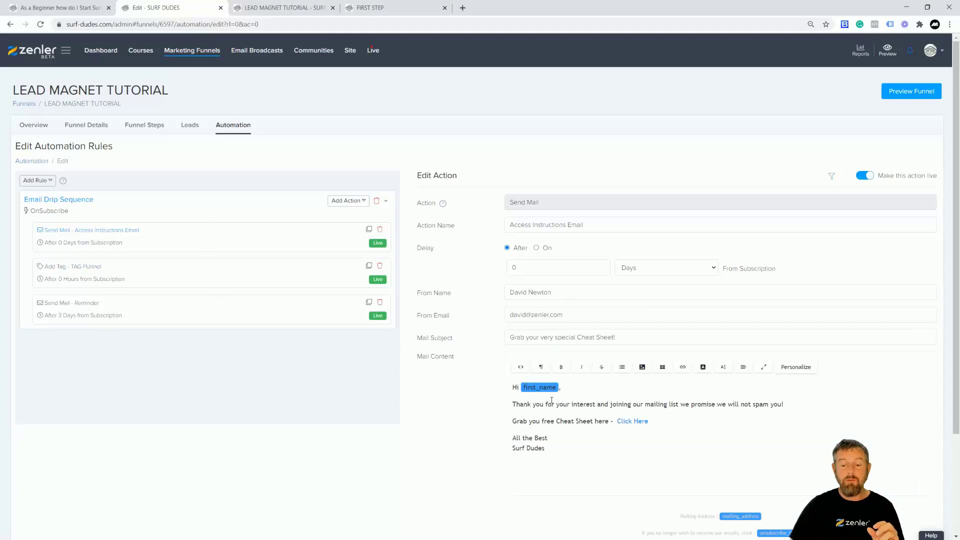
drag(511, 387, 593, 455)
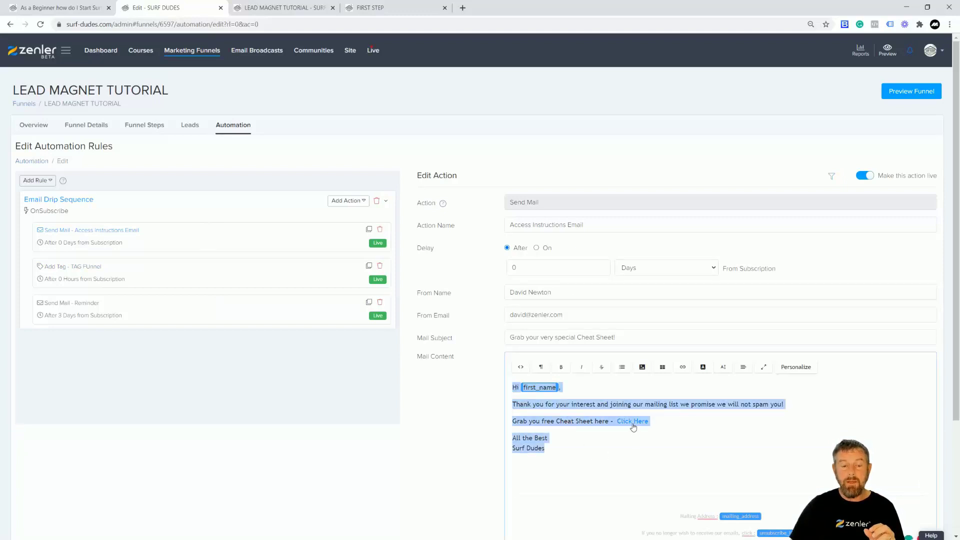
click(362, 13)
Return to the LEAD MAGNET TUTORIAL funnel and review its overview and its name in the funnel details
click(283, 10)
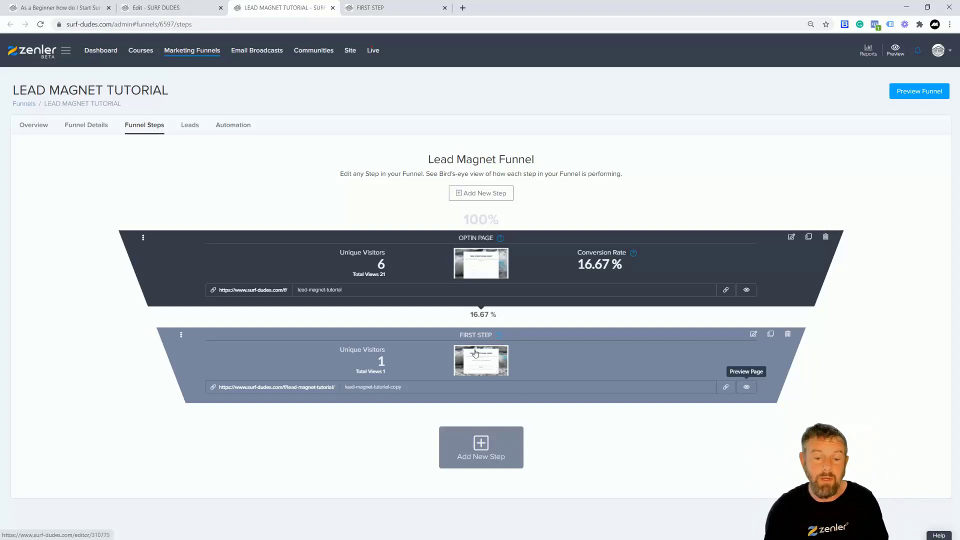
click(42, 127)
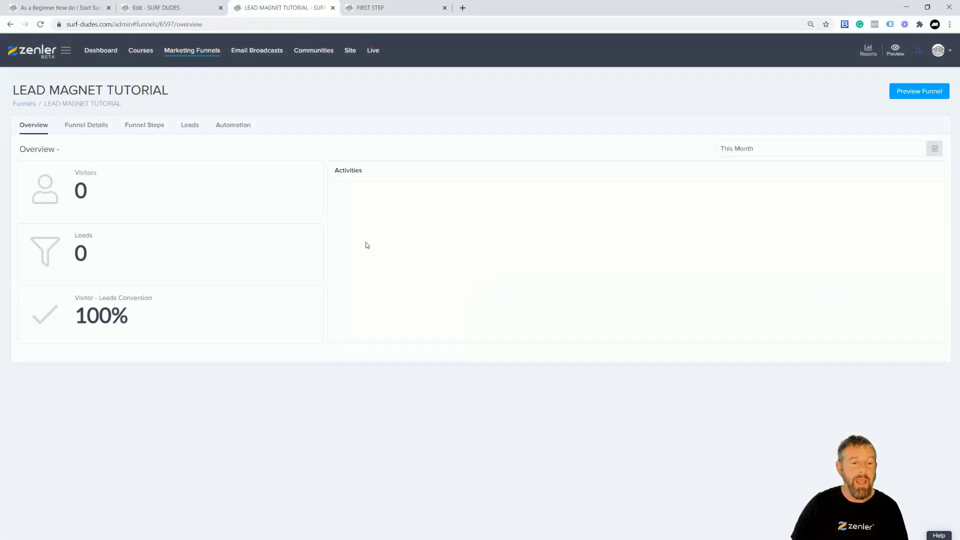
click(83, 128)
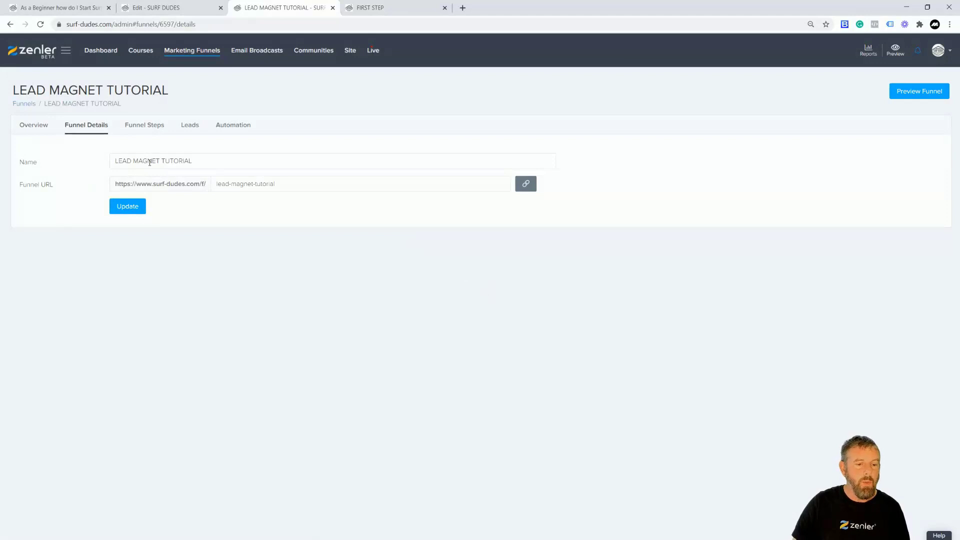
drag(116, 161, 227, 163)
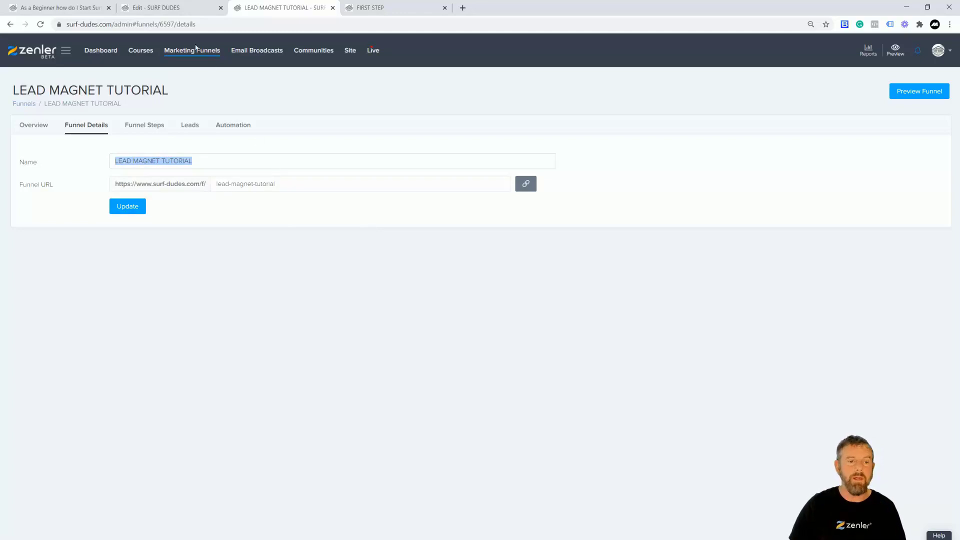
Preview the opt-in page from the funnel steps and examine its registration form
click(143, 129)
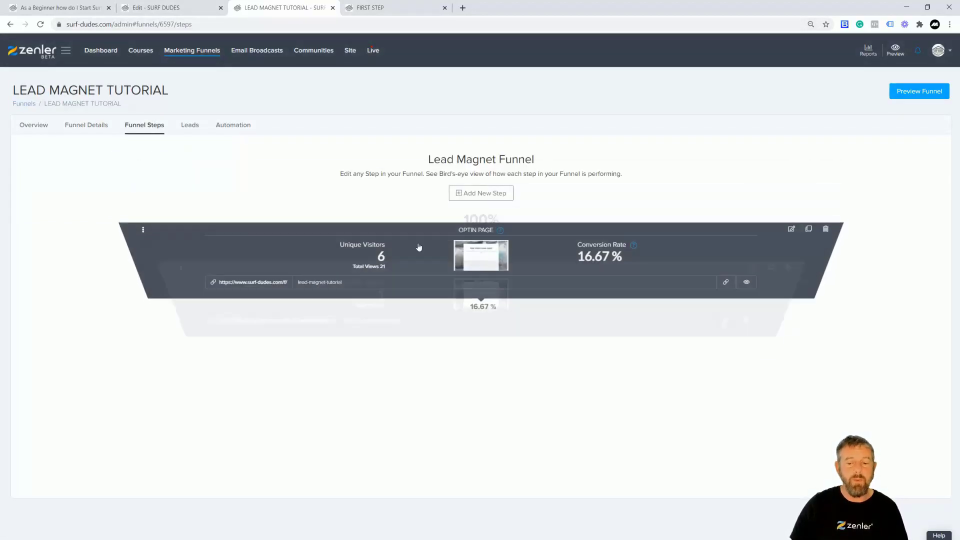
click(745, 289)
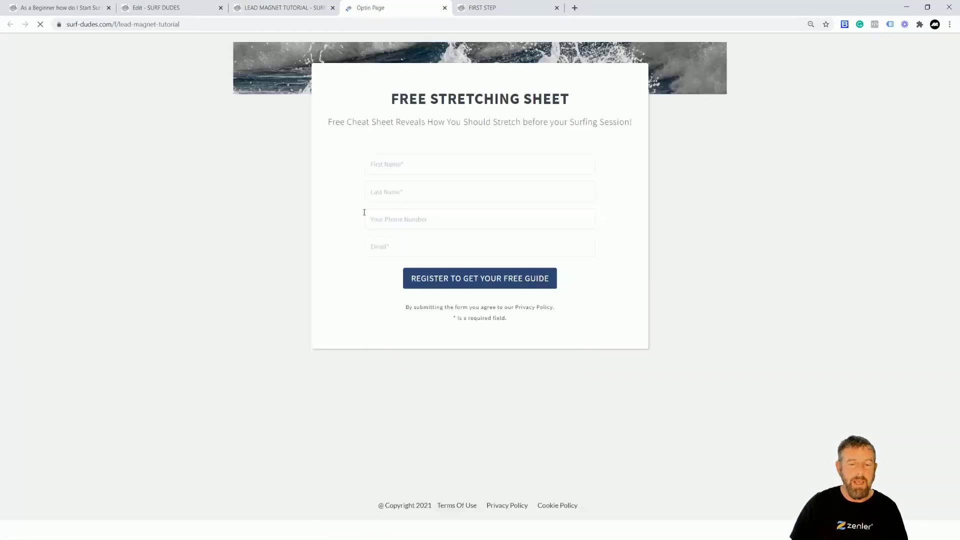
click(373, 164)
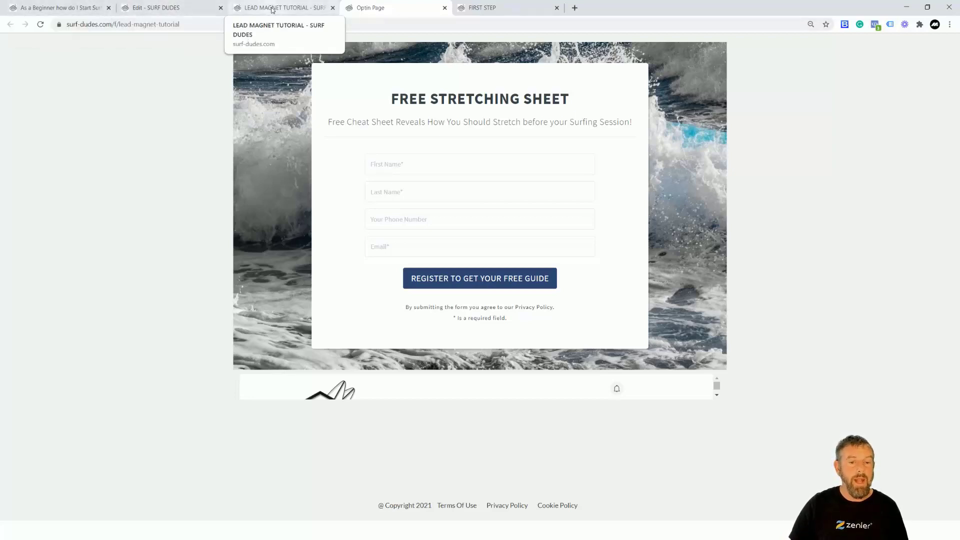
Reload the blog post "As a Beginner how do I Start Surfing" and look through its content
click(155, 10)
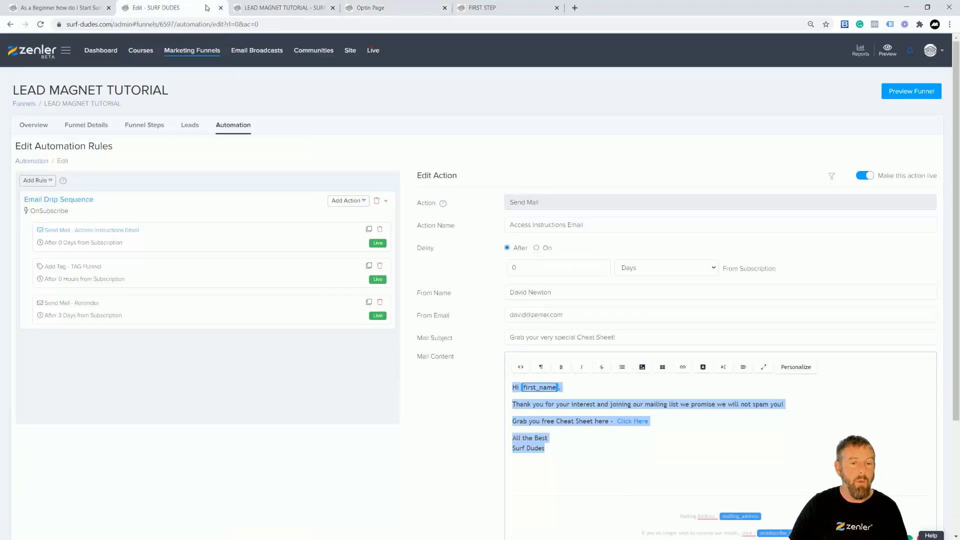
click(70, 8)
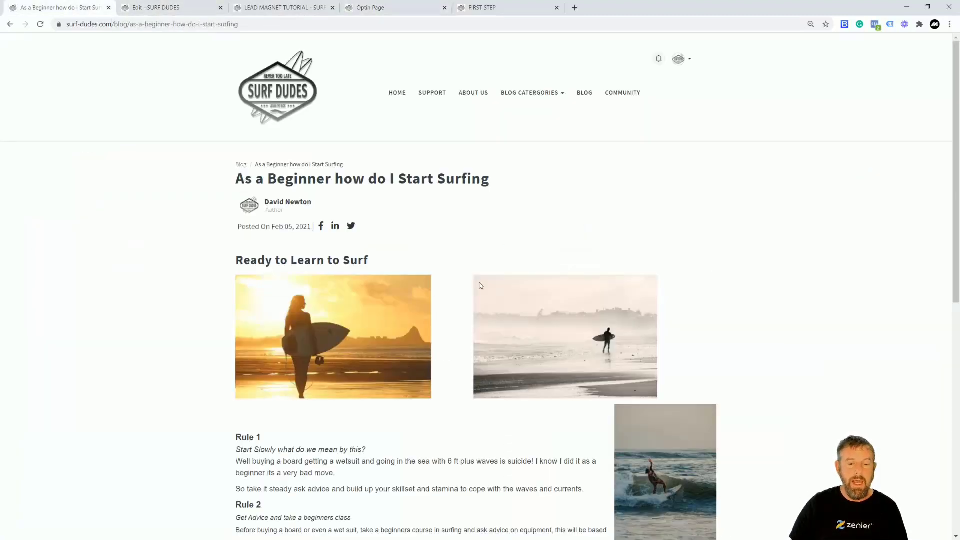
click(40, 24)
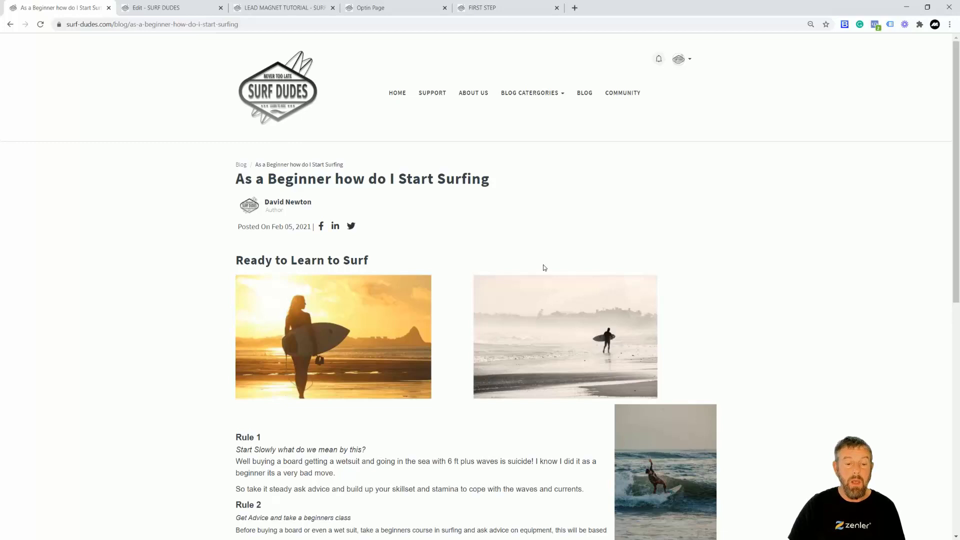
scroll(543, 267, down, 7)
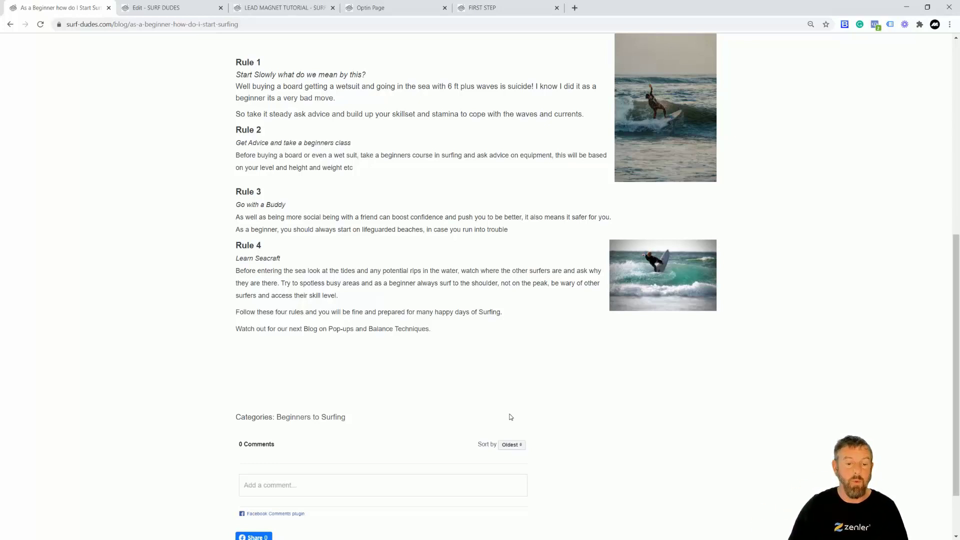
scroll(490, 254, up, 3)
Go from the funnel's automation rules to the site's blog settings and locate the Blog Home Page and Blog Post Page entries
click(155, 8)
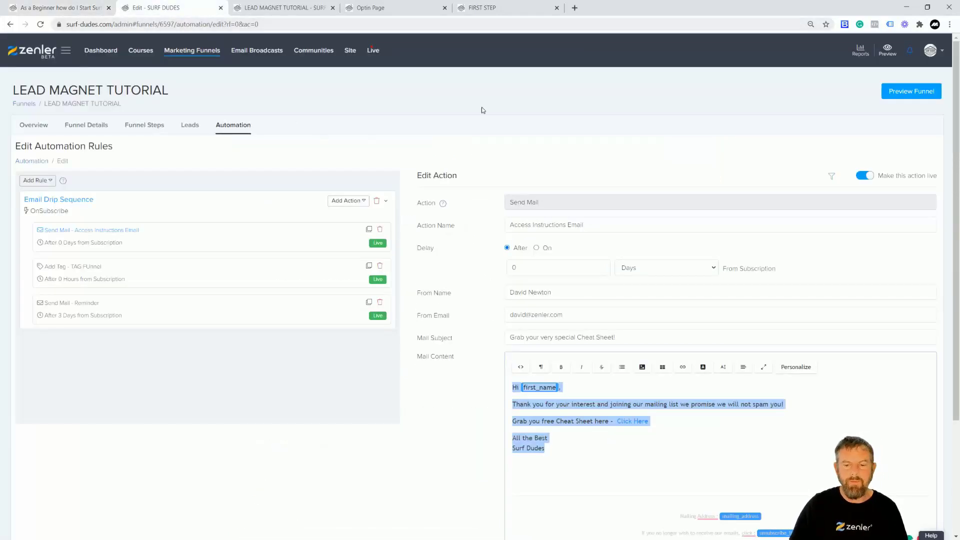
drag(173, 96, 12, 89)
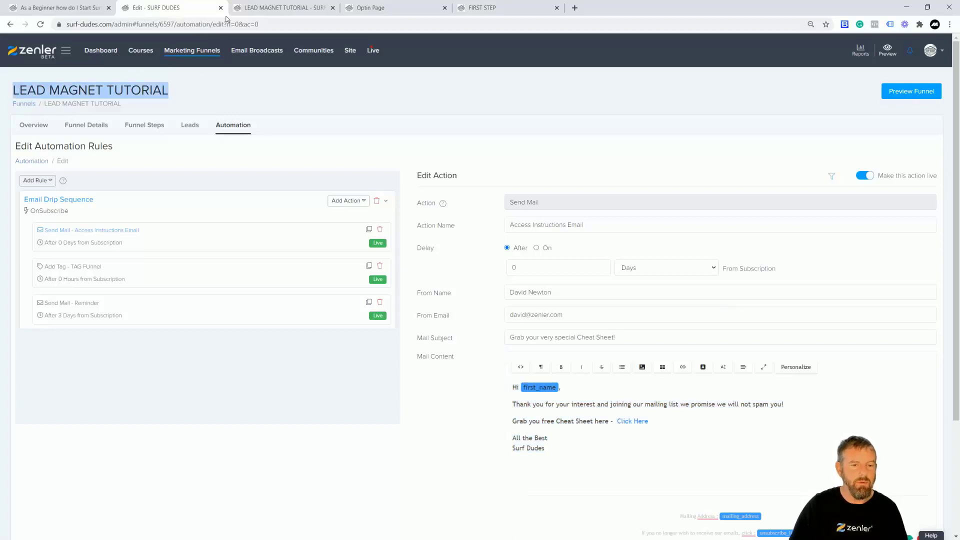
click(350, 51)
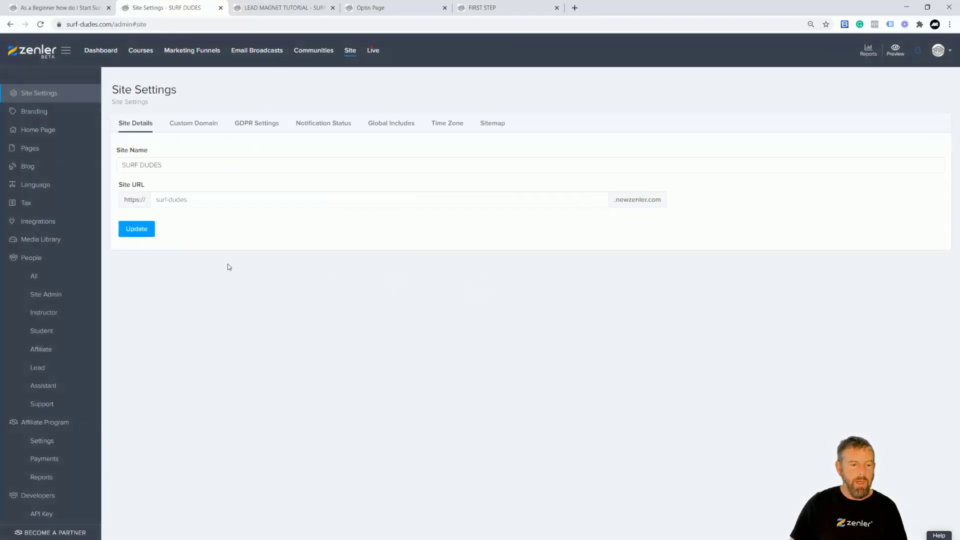
click(56, 170)
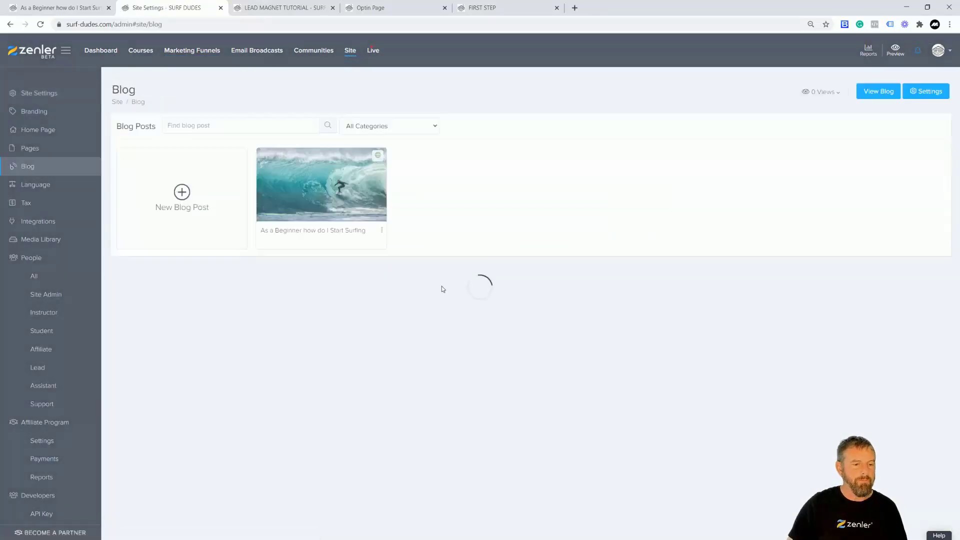
click(925, 92)
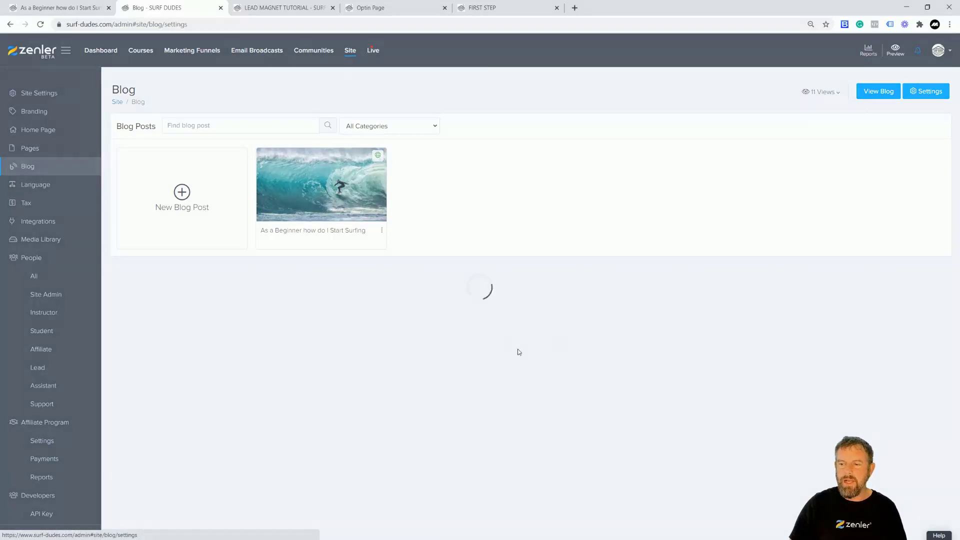
scroll(500, 332, down, 2)
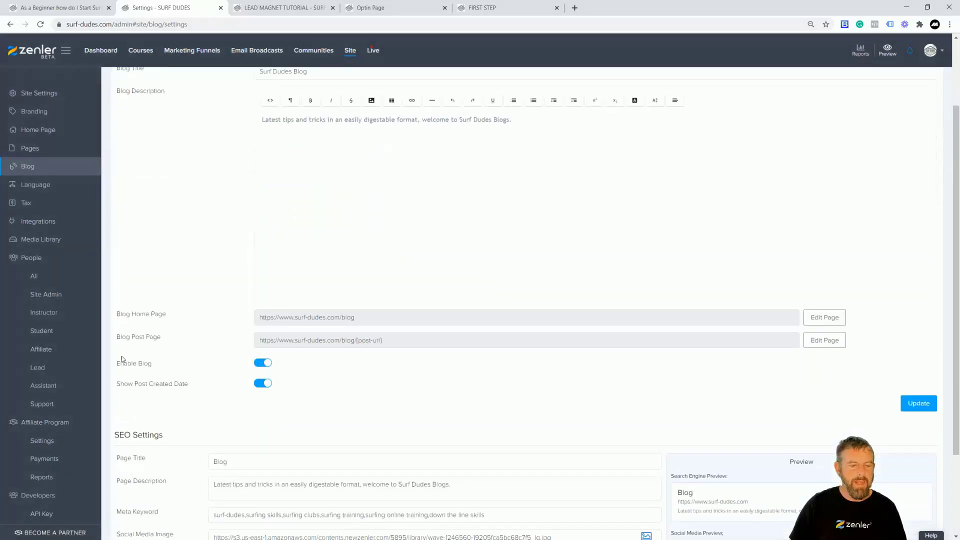
drag(119, 339, 162, 339)
drag(117, 315, 164, 315)
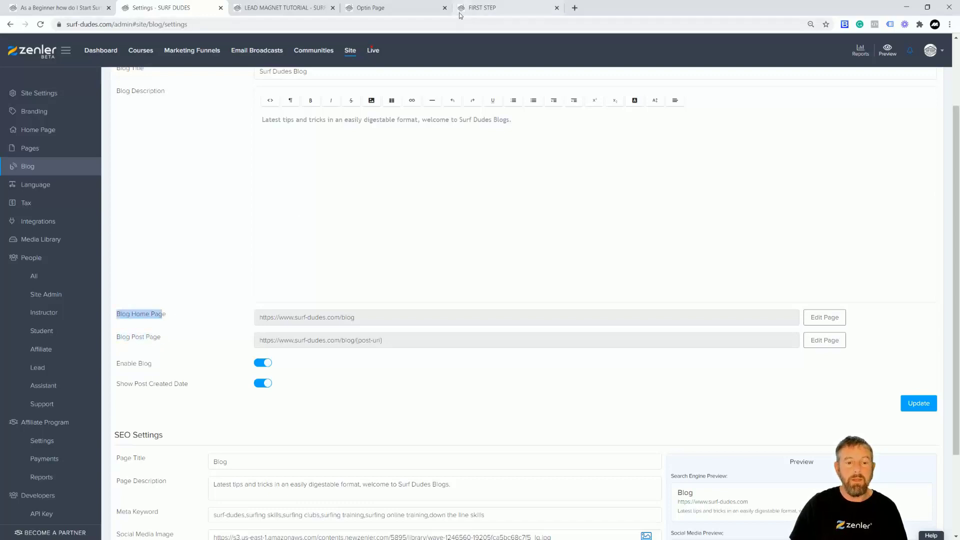
View the public blog home page and reopen the post "As a Beginner how do I Start Surfing" from it
click(49, 8)
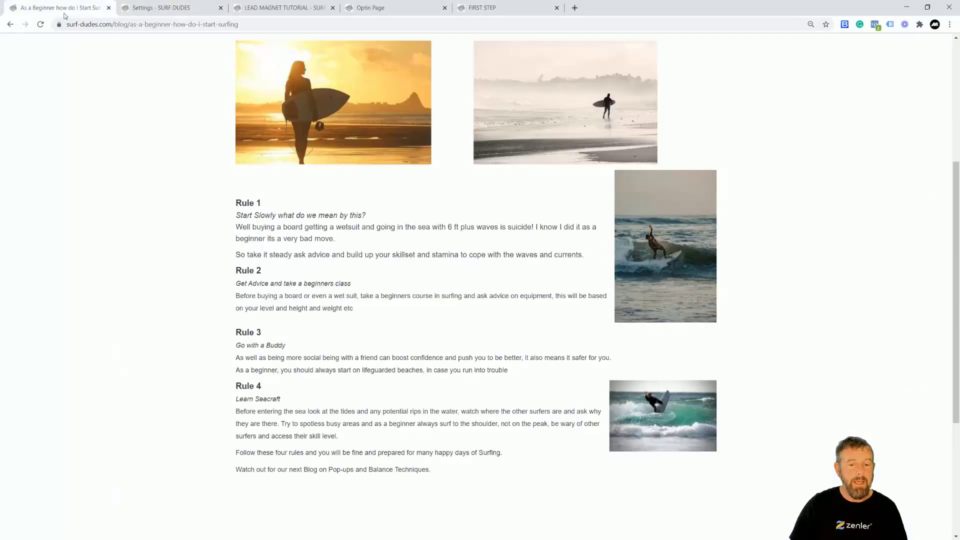
scroll(376, 238, up, 5)
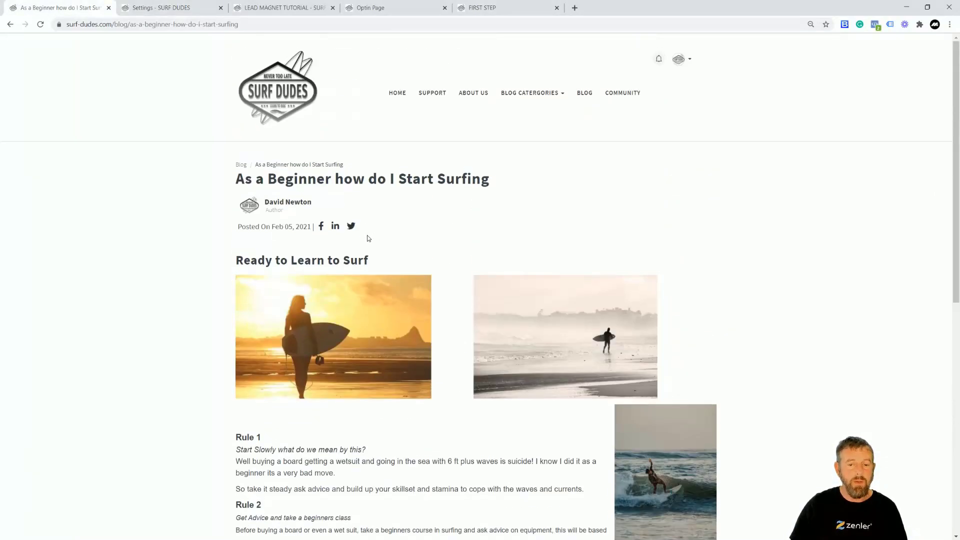
click(585, 94)
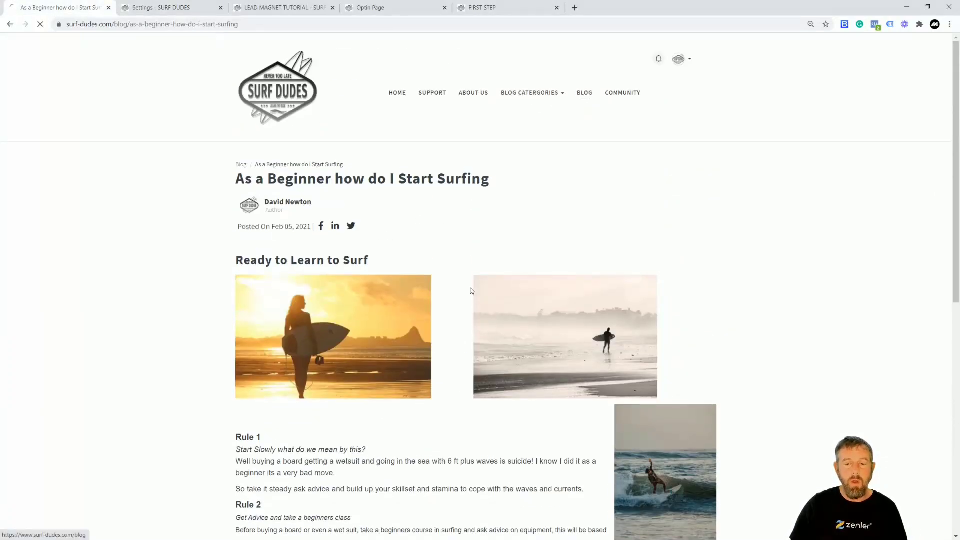
scroll(471, 292, down, 3)
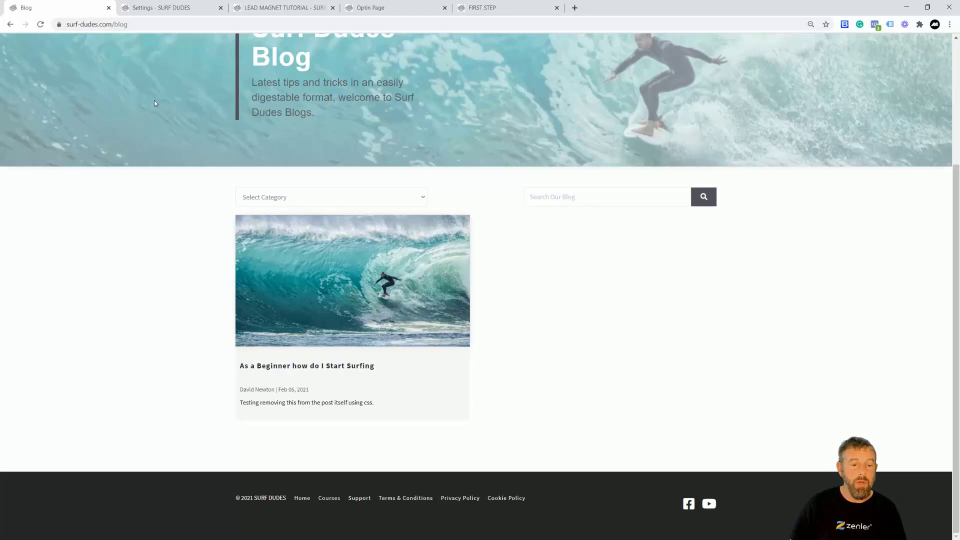
click(320, 295)
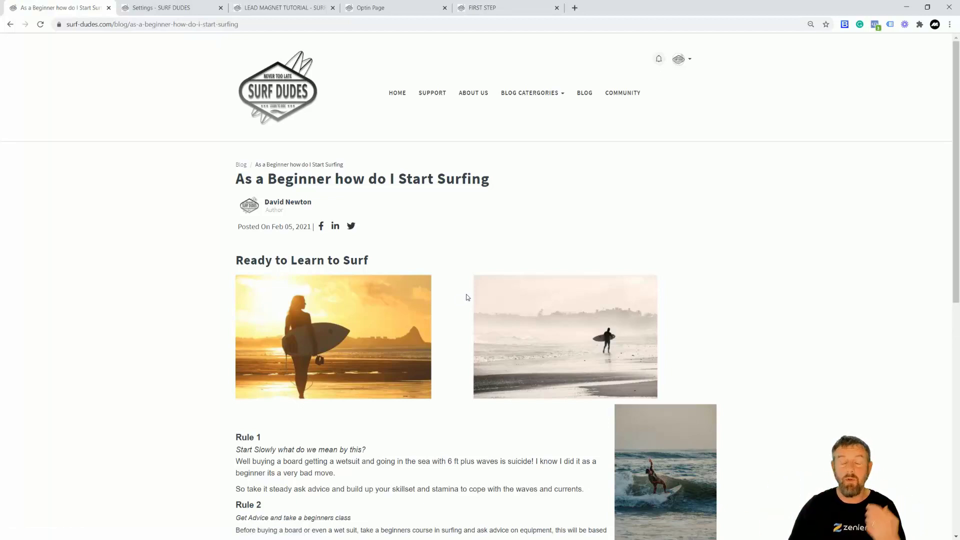
Open the Blog Post Page template for editing from the blog settings
click(171, 9)
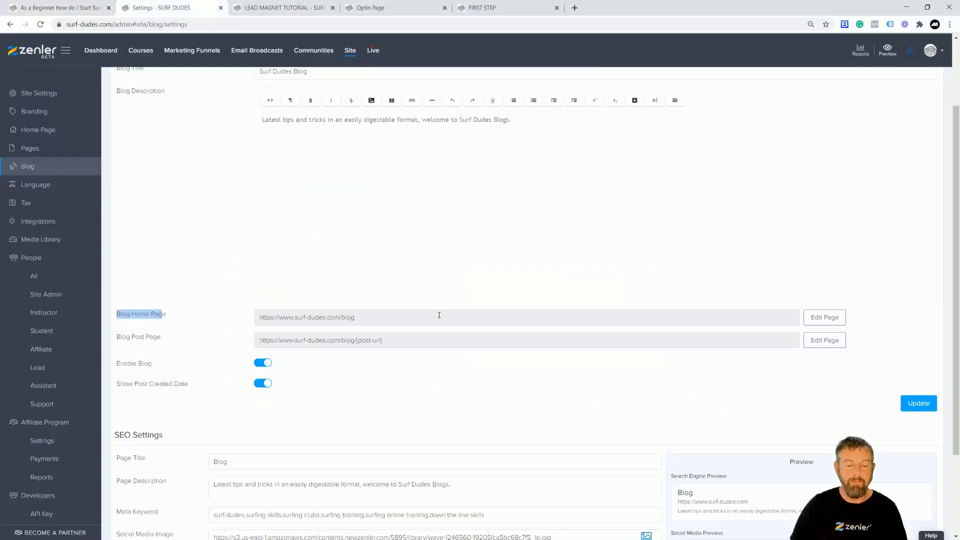
drag(335, 343, 435, 342)
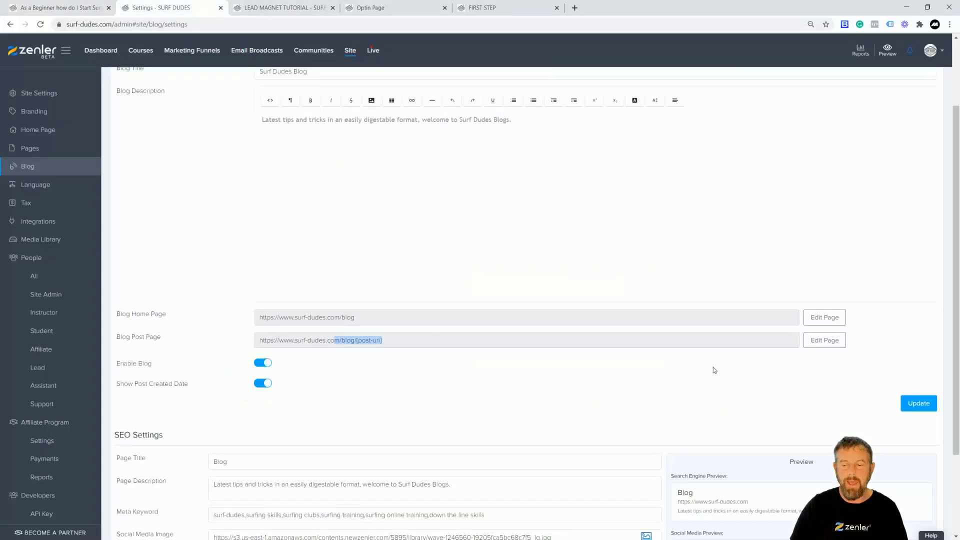
click(817, 344)
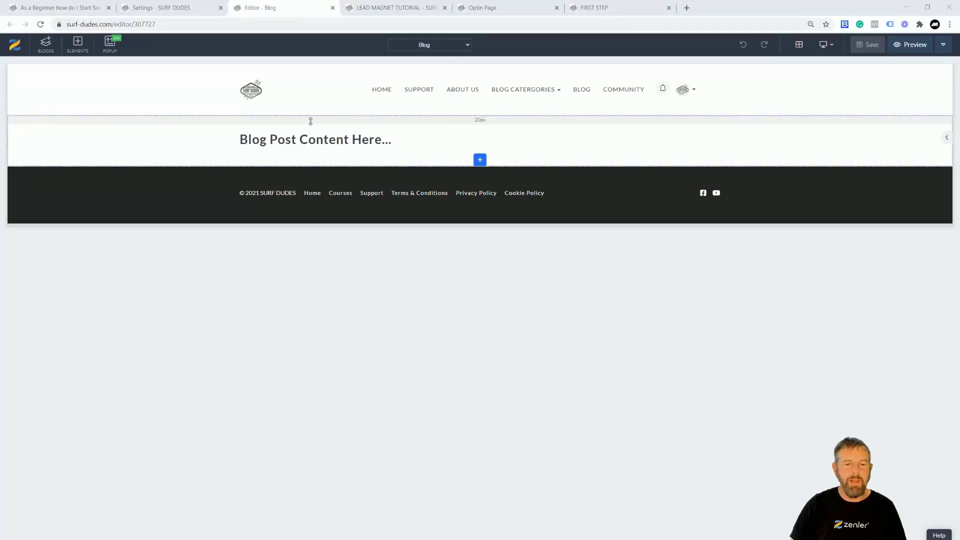
Compare the published surfing post with the blog post template, ending in the template's page editor
click(52, 8)
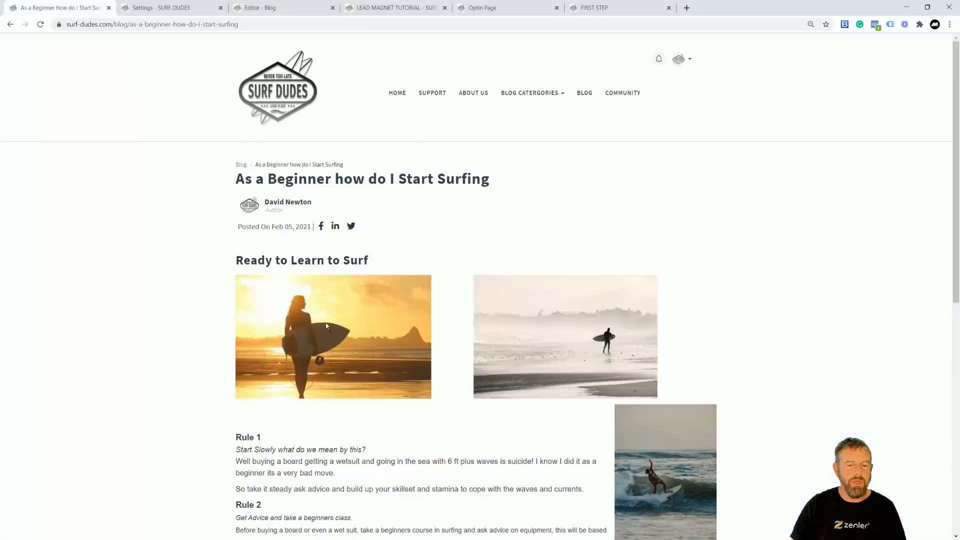
scroll(326, 325, down, 1)
scroll(339, 289, down, 5)
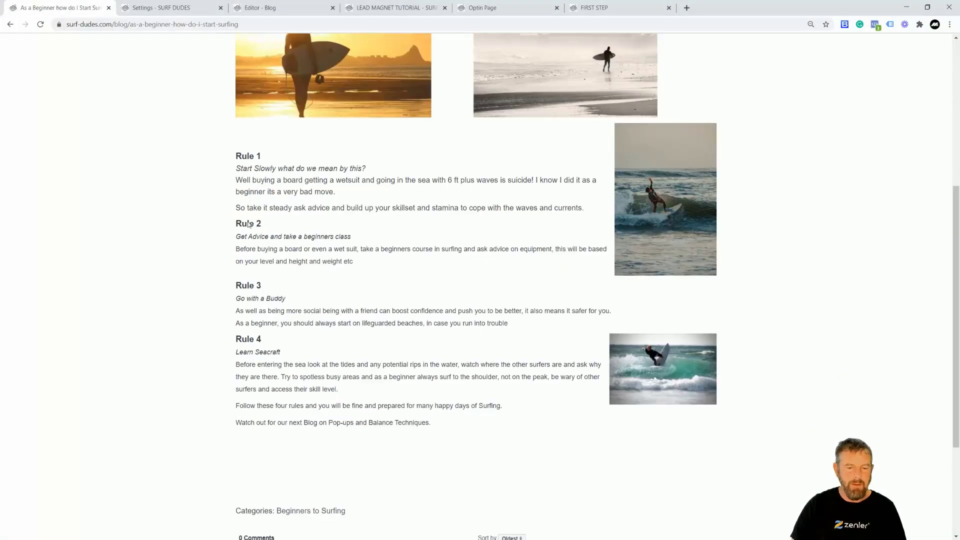
scroll(475, 285, up, 5)
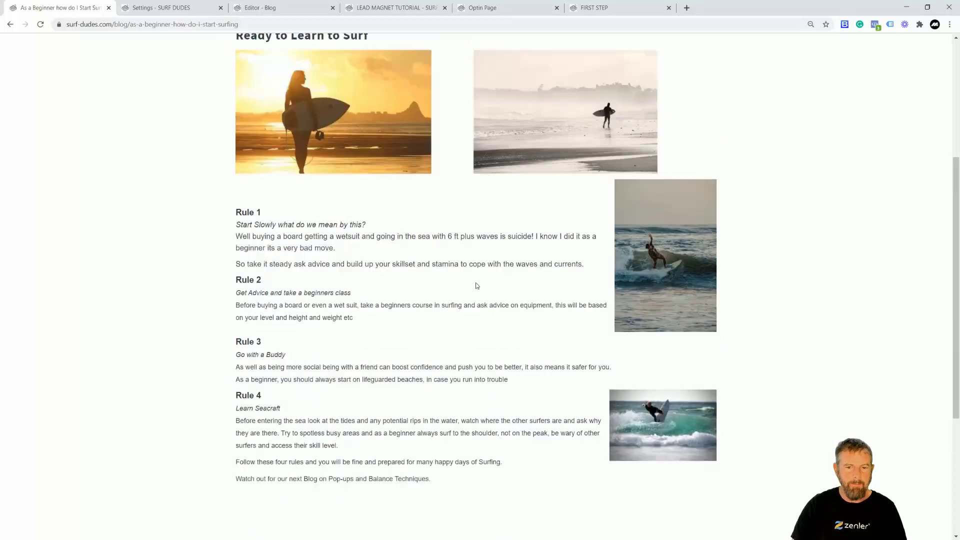
click(175, 9)
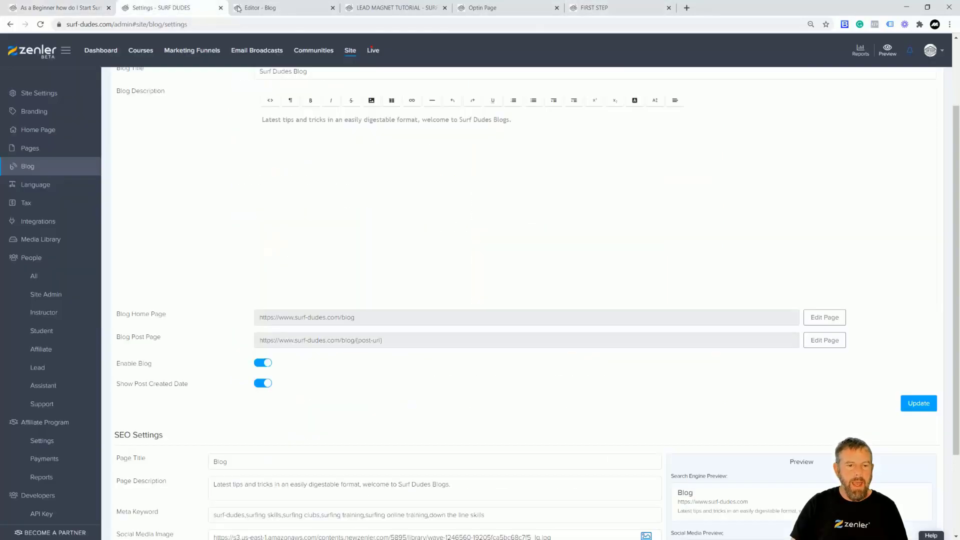
click(257, 8)
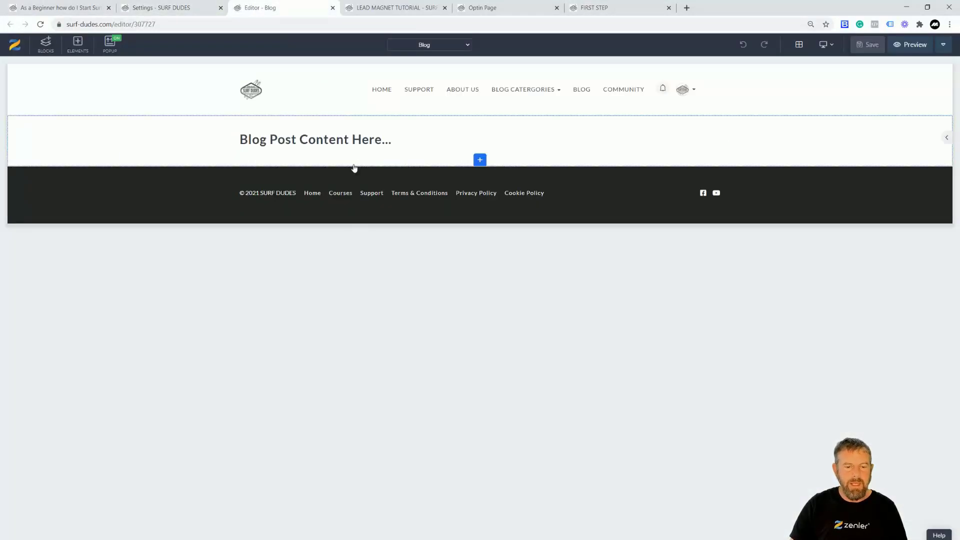
Add an empty block below the blog post content and give it a row of two 50% columns
click(479, 161)
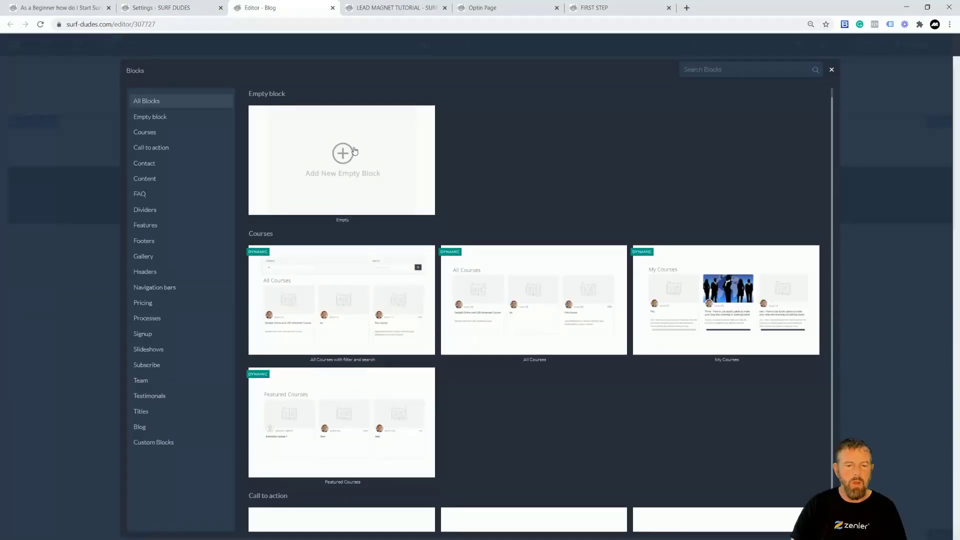
click(350, 151)
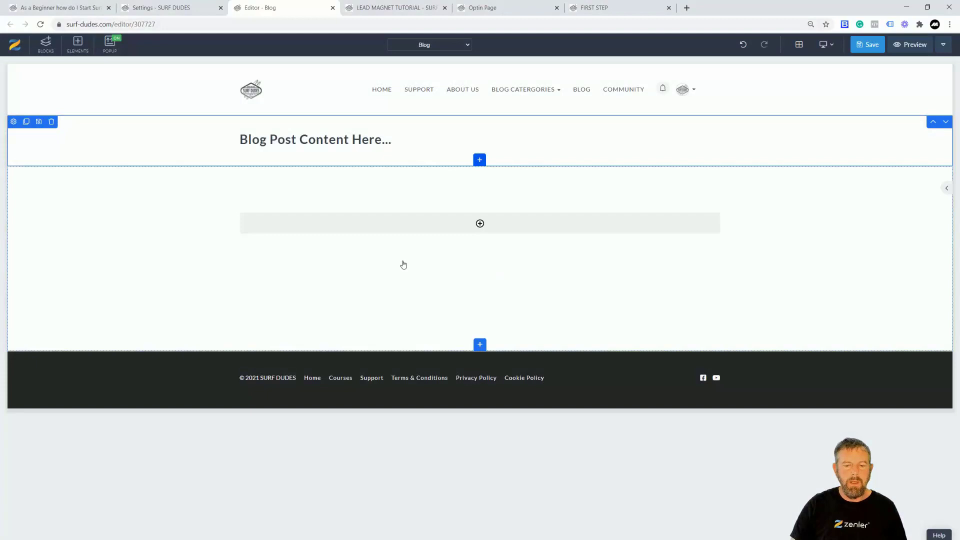
click(480, 224)
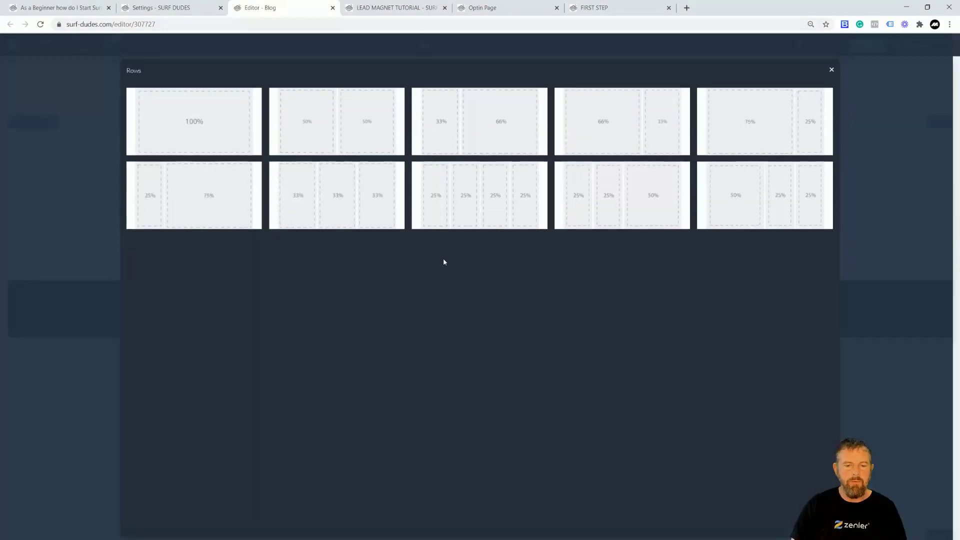
click(384, 133)
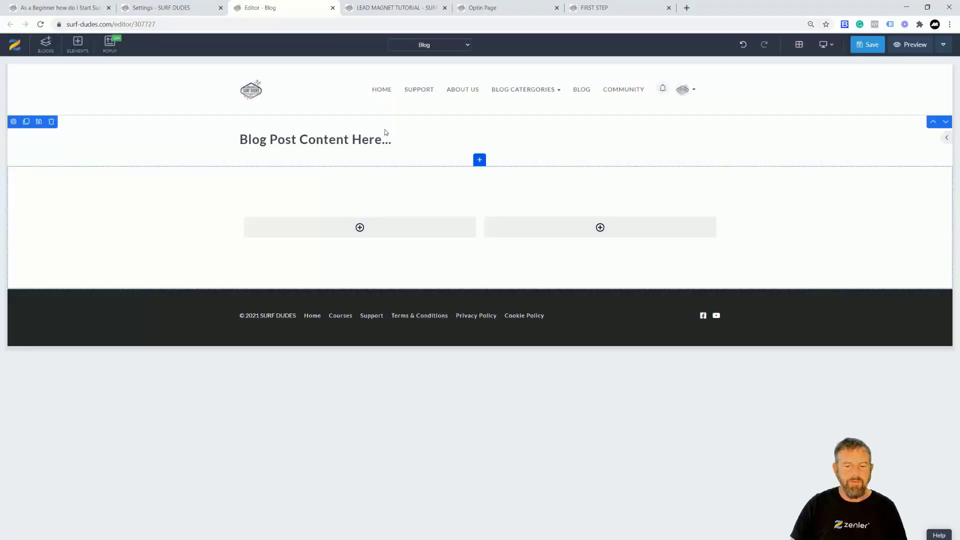
Insert the library image of a person working at a laptop into the row's right column
click(596, 231)
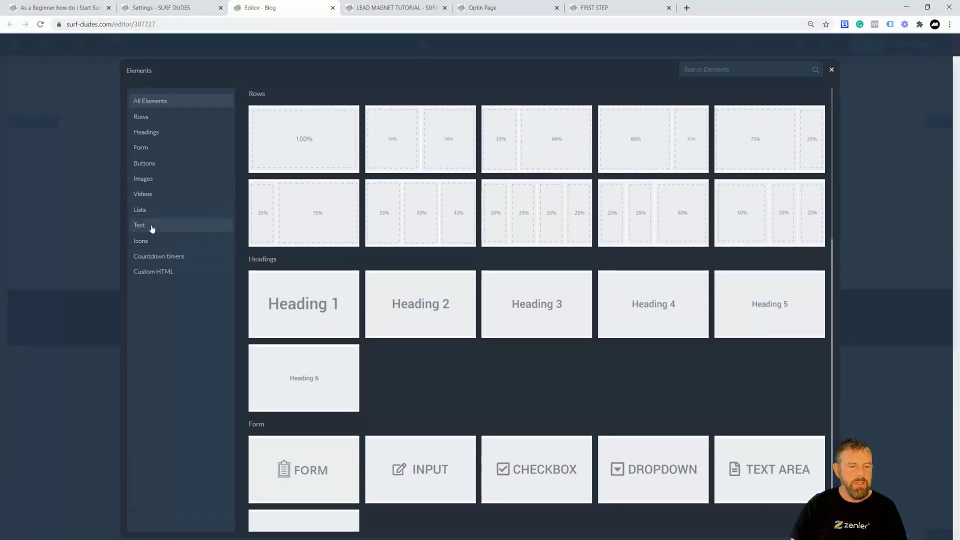
click(154, 180)
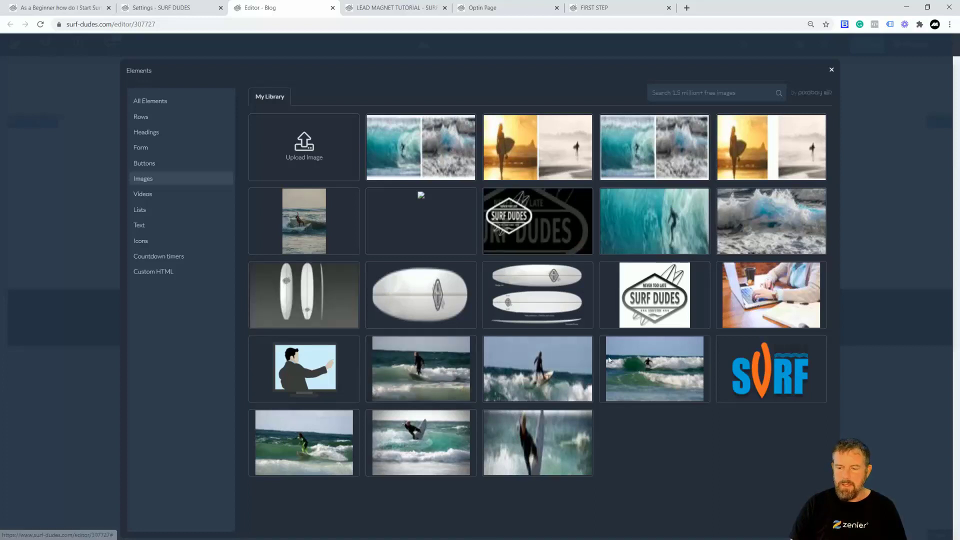
click(756, 296)
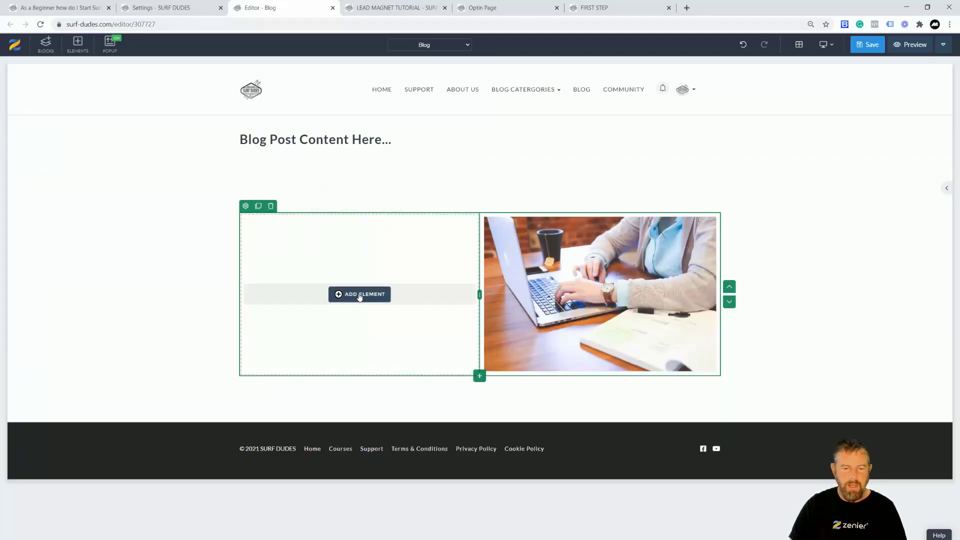
Add a Form element to the row's left column
click(359, 295)
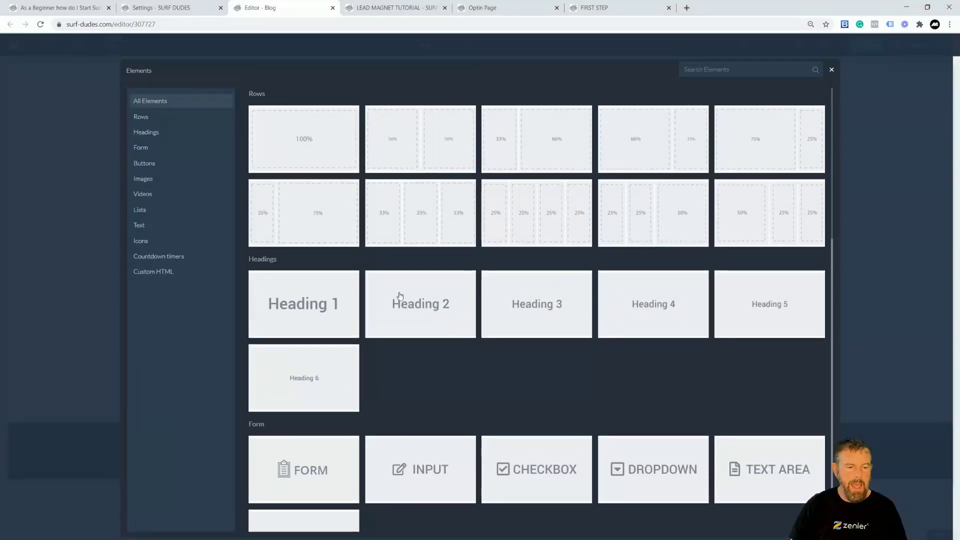
click(158, 151)
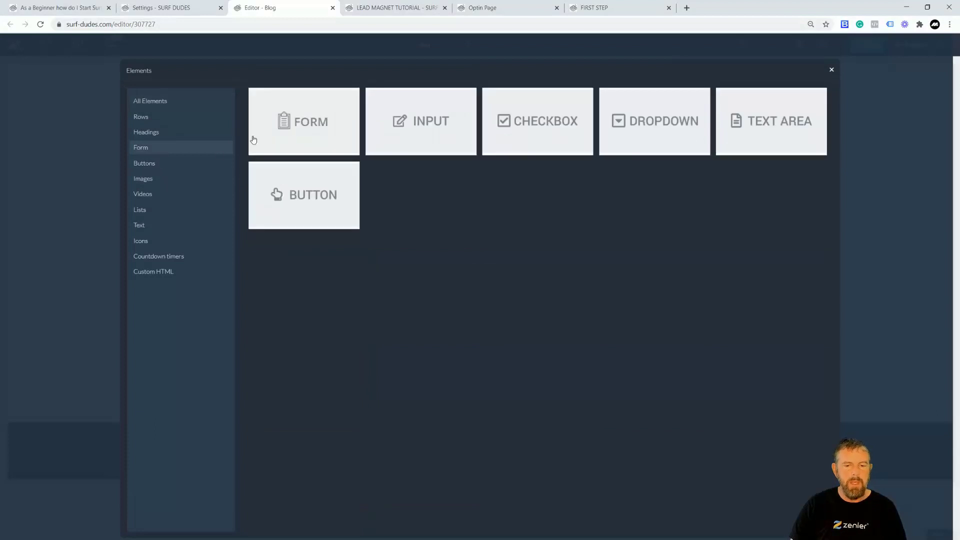
click(304, 125)
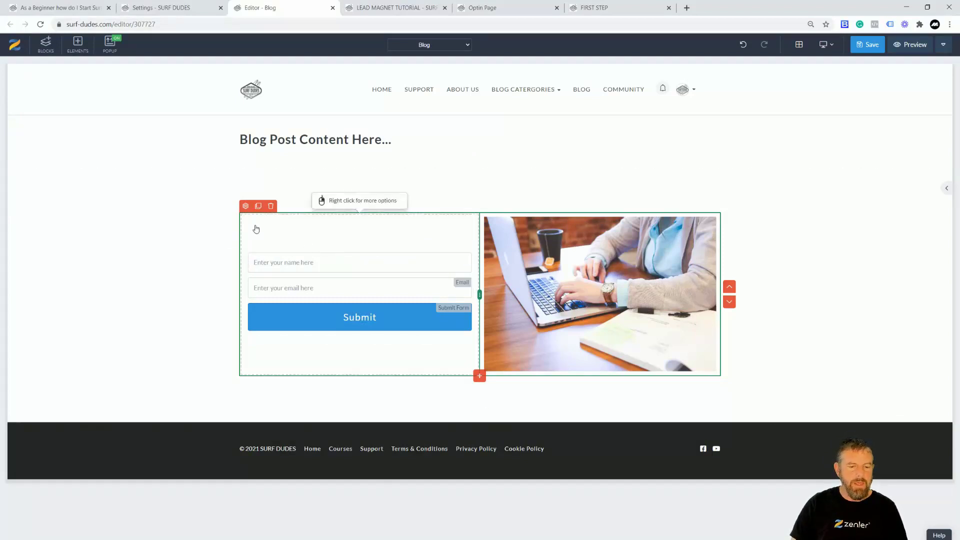
Make the new block full width and set the vertical alignment of its two-column row to Top
click(13, 172)
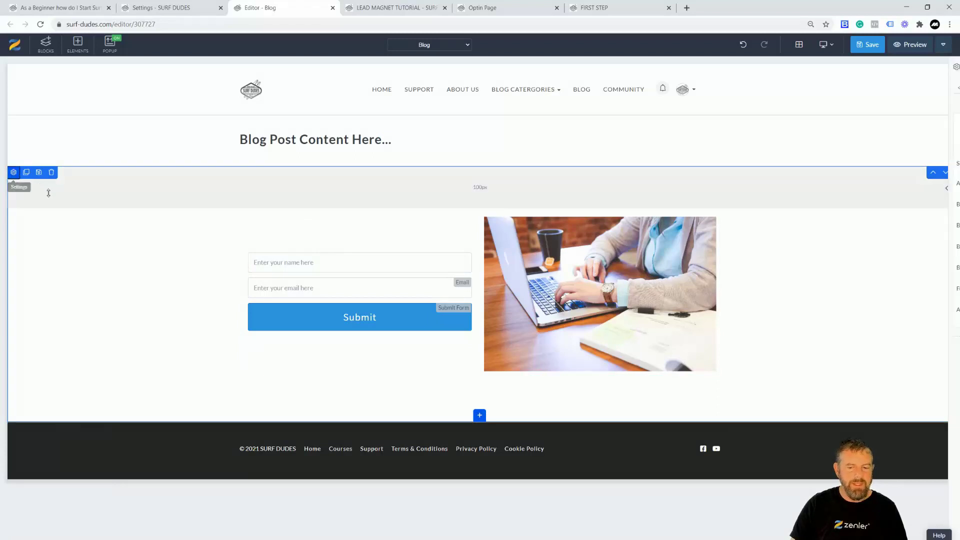
click(918, 290)
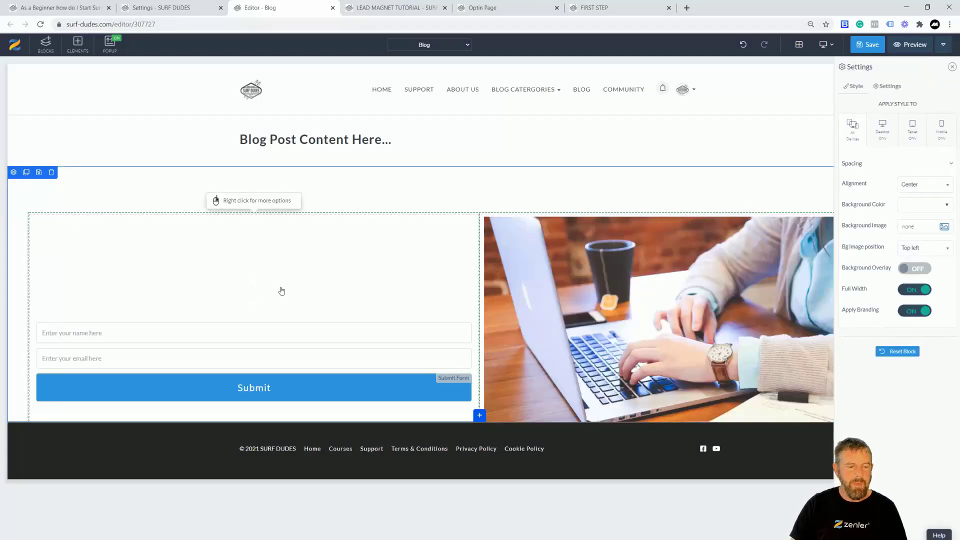
click(154, 269)
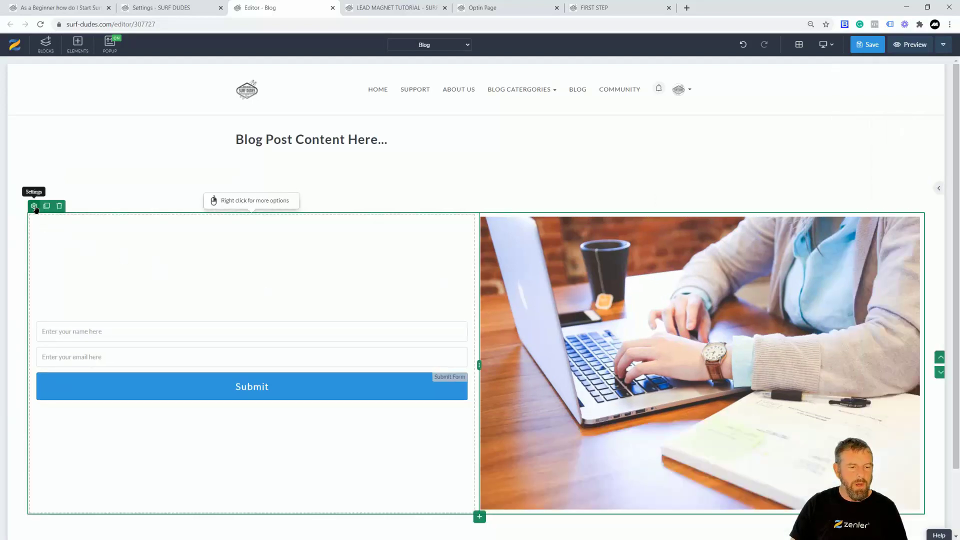
click(35, 206)
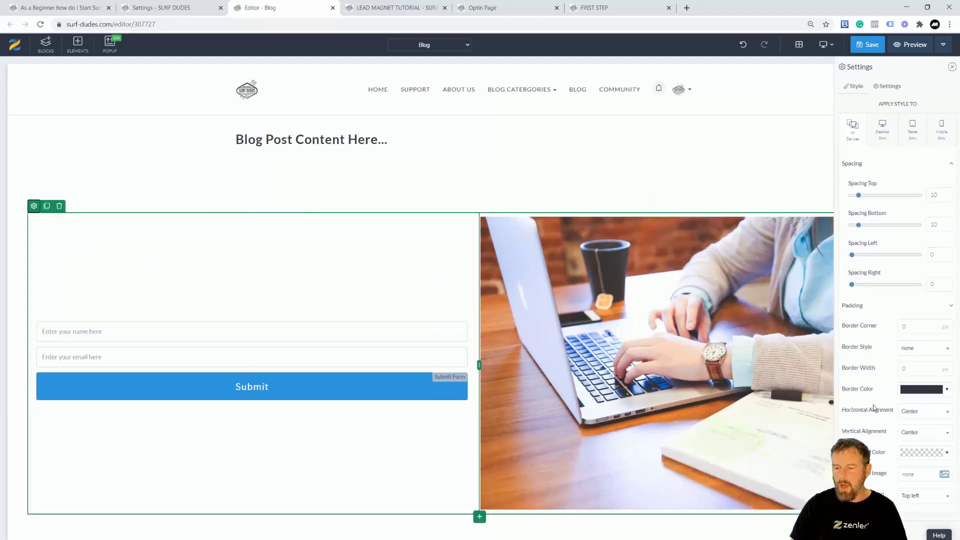
click(926, 436)
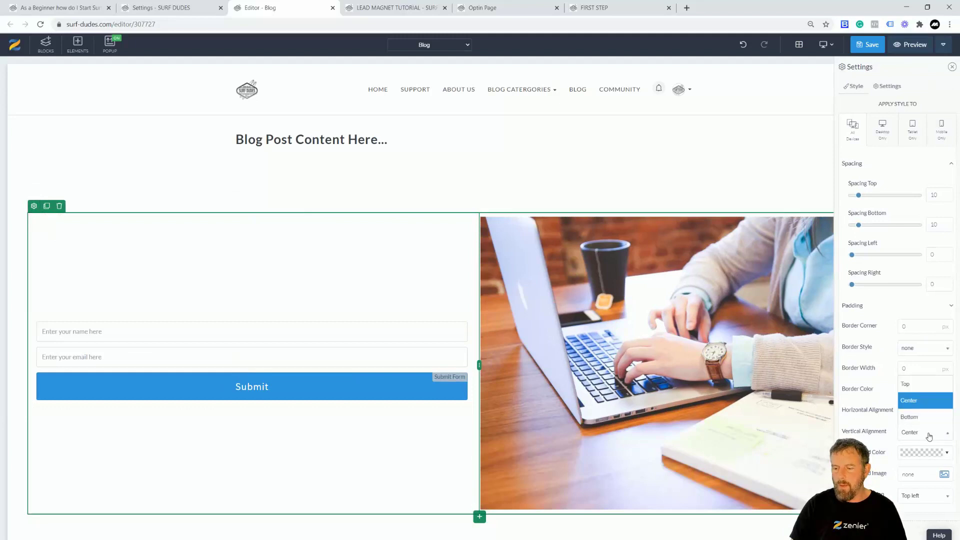
click(921, 389)
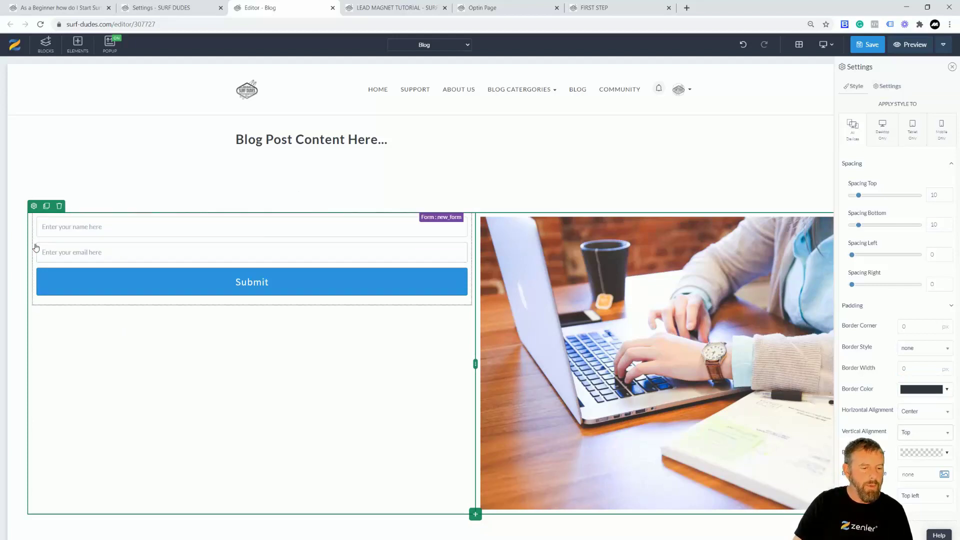
Name the form "LEAD FUNNEL FORM" and check its spacing options
click(36, 247)
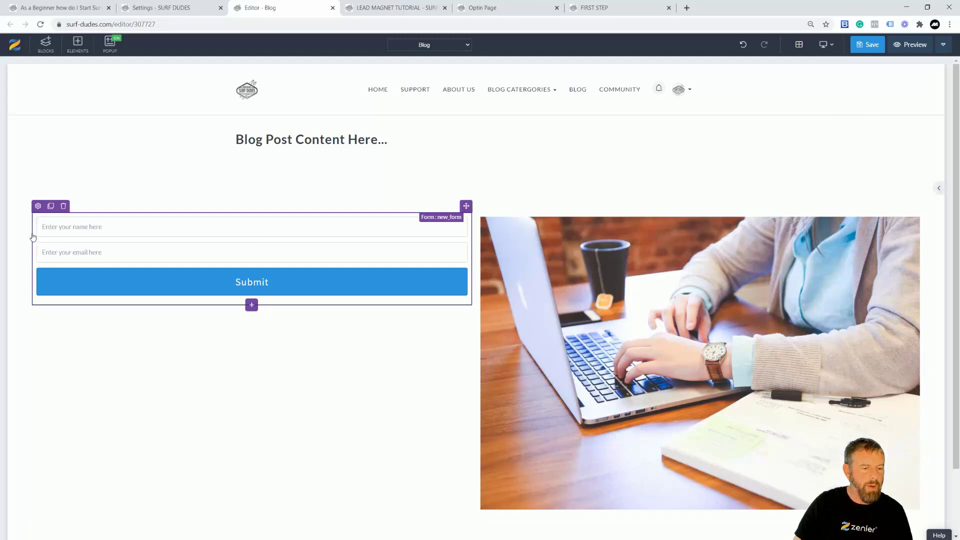
click(38, 207)
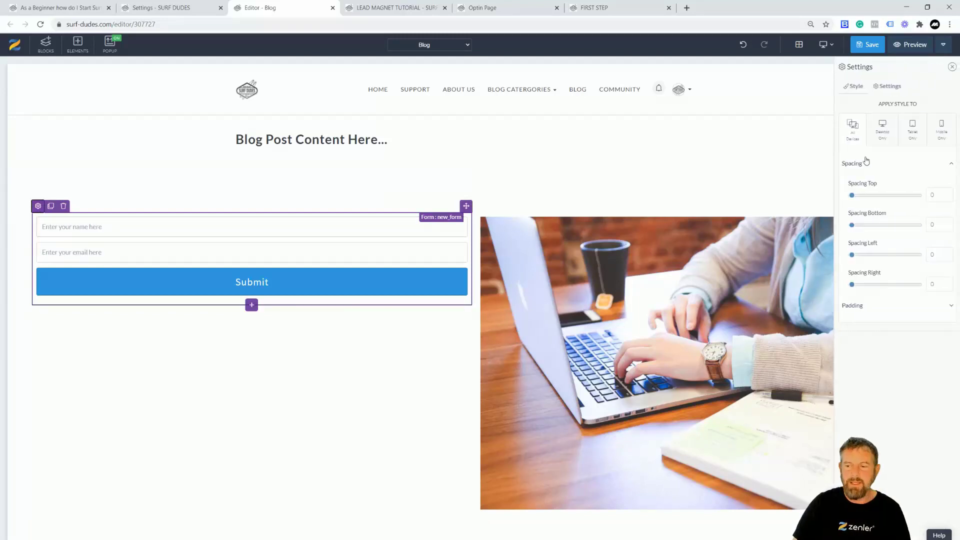
click(889, 89)
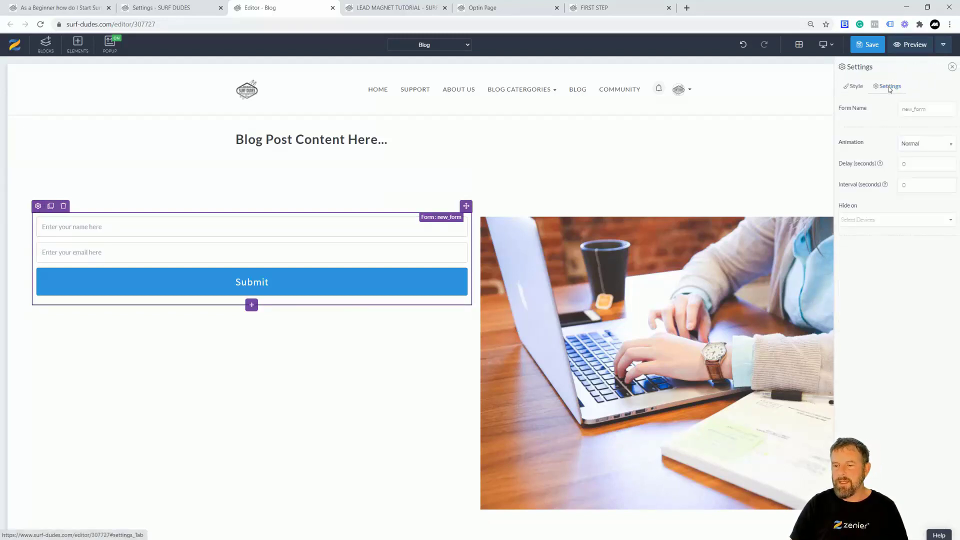
drag(931, 107, 894, 110)
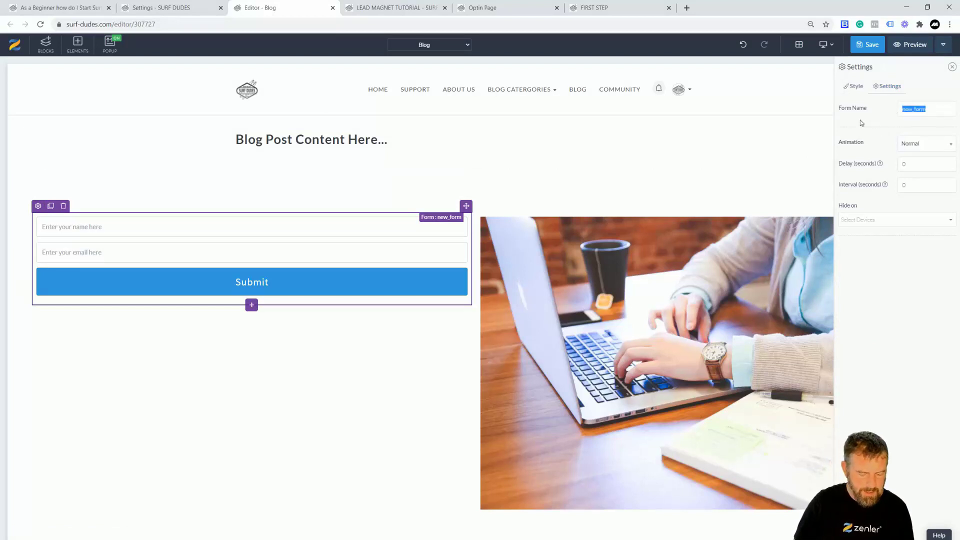
text(LEAD FUNNEL)
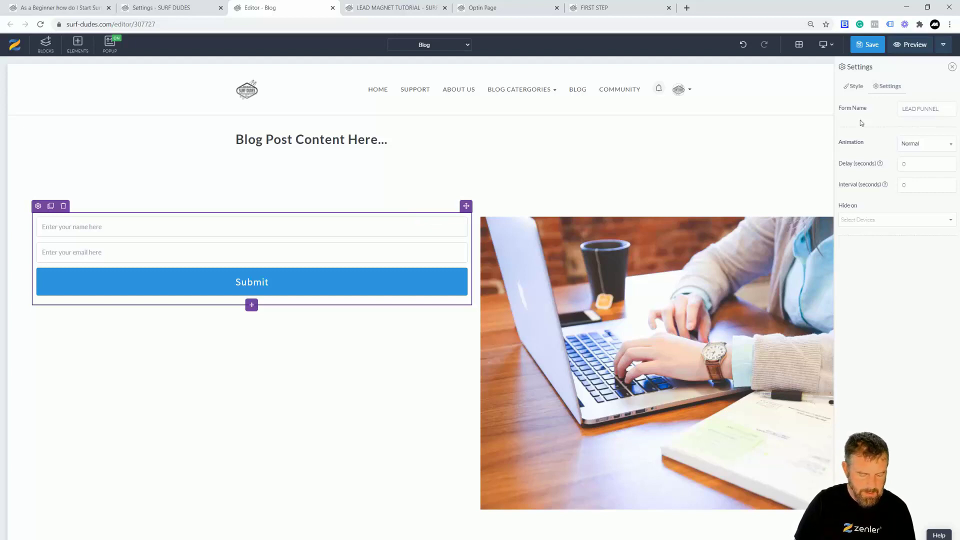
text( FORM)
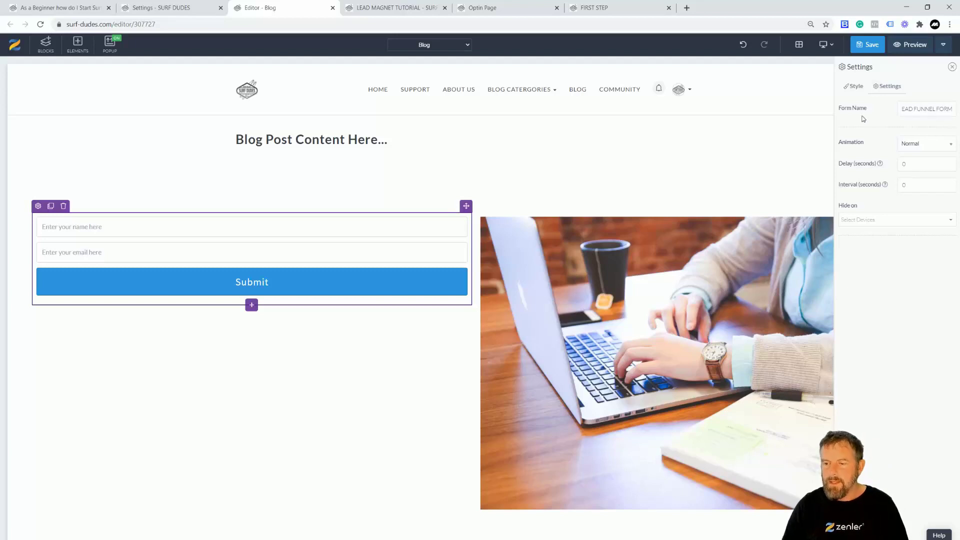
click(855, 86)
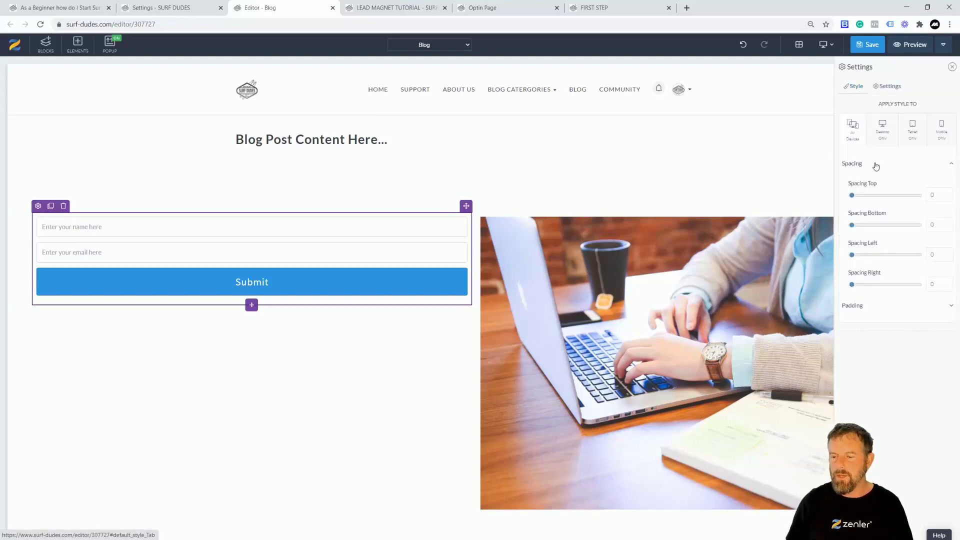
mouse_move(852, 196)
mouse_down()
mouse_move(883, 197)
mouse_move(850, 196)
mouse_up()
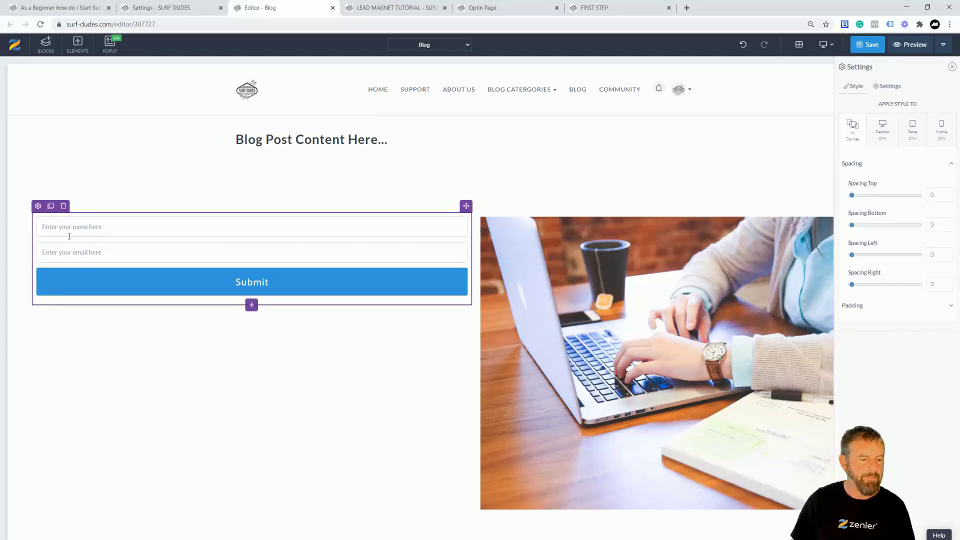
Set the form's name field placeholder to "First Name" and make the field required
click(48, 238)
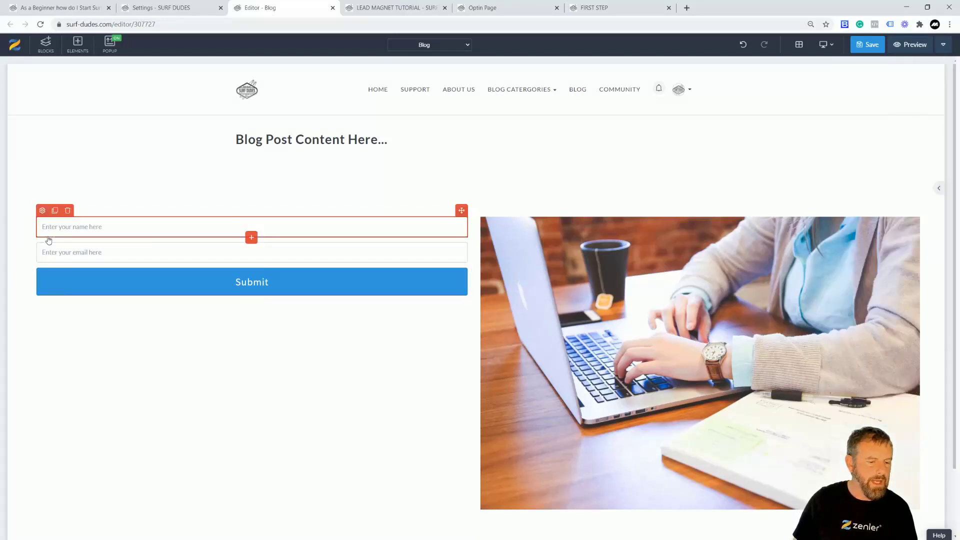
click(42, 210)
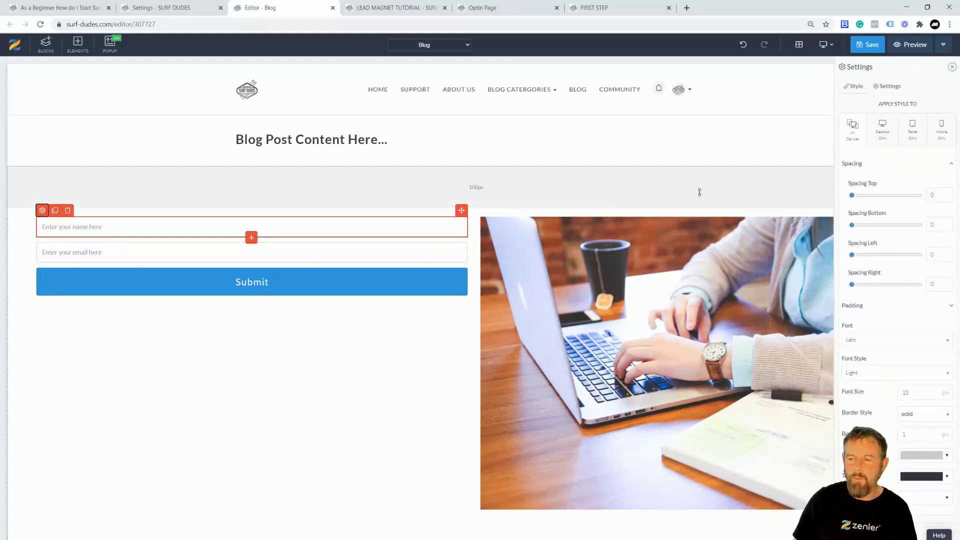
click(888, 88)
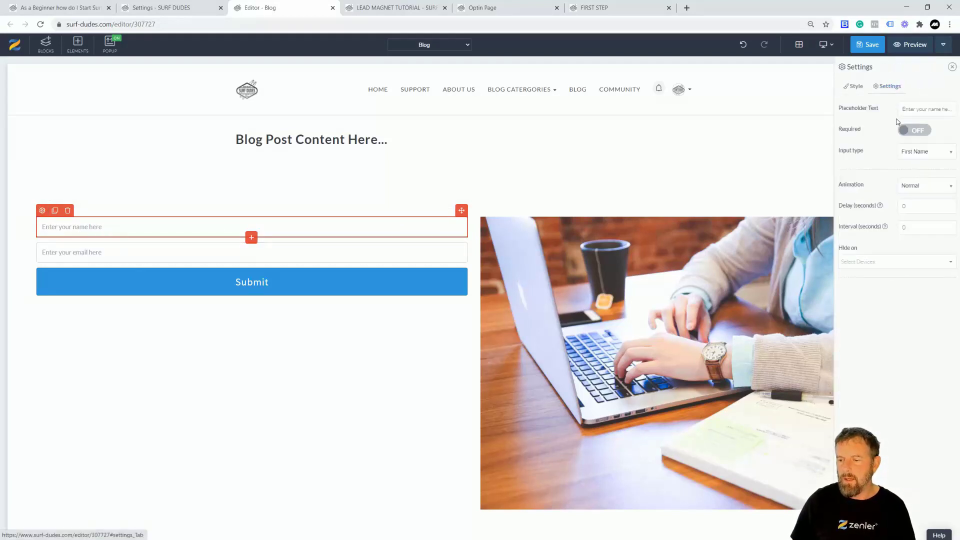
drag(903, 109, 948, 112)
text(First Name)
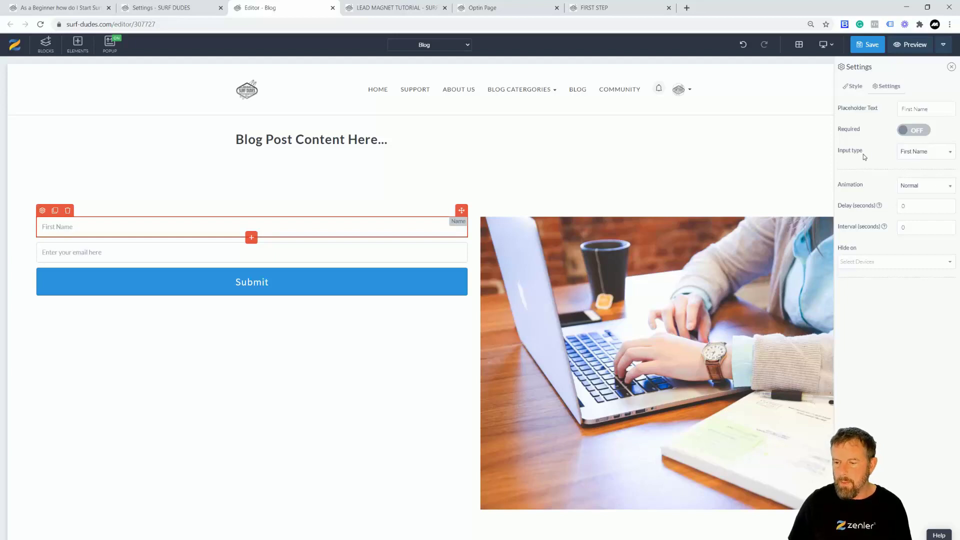
click(914, 133)
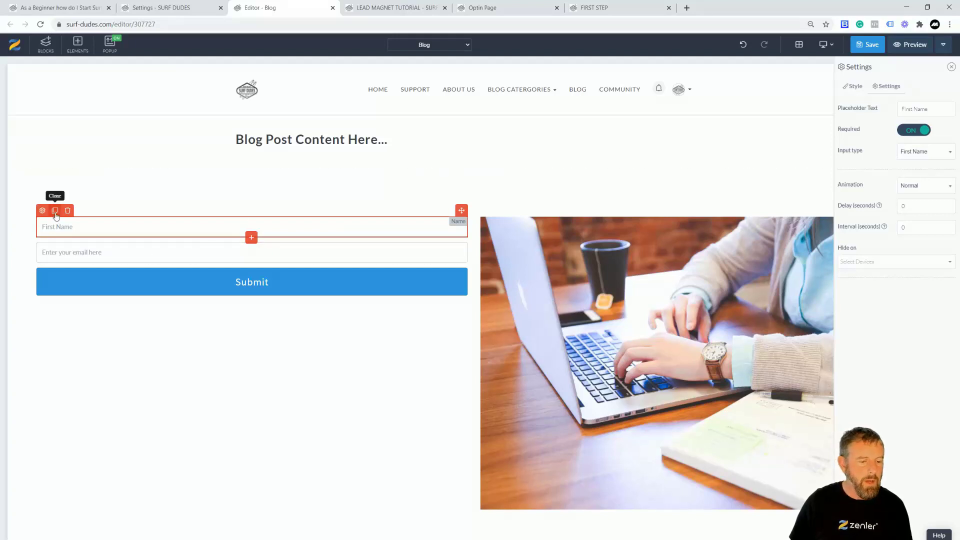
Clone the First Name field and set the copy's placeholder text and input type to Last Name
click(56, 214)
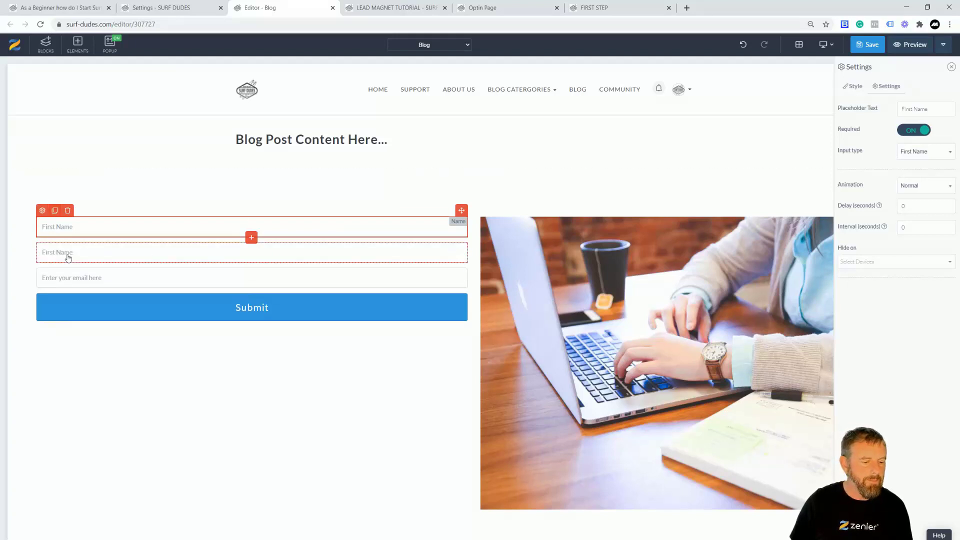
click(43, 237)
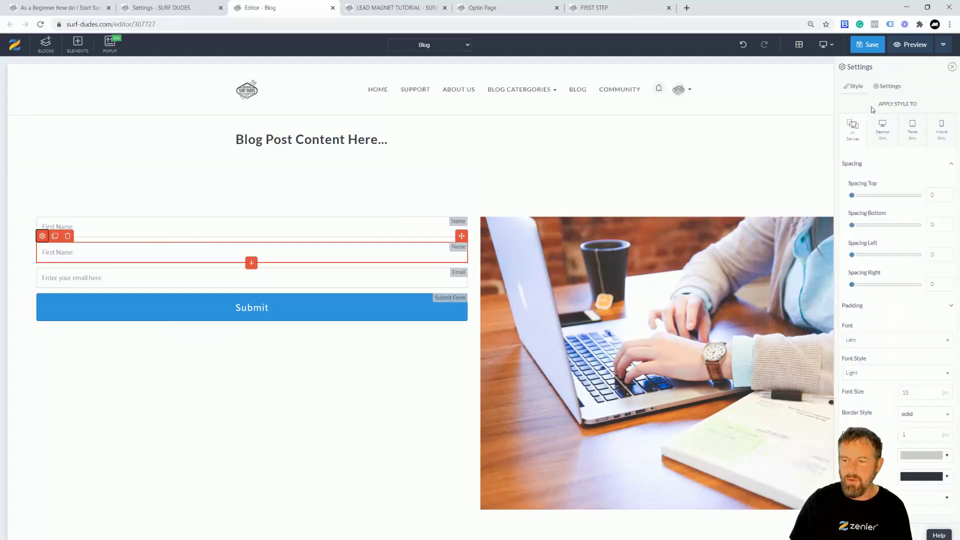
click(890, 88)
drag(913, 109, 885, 112)
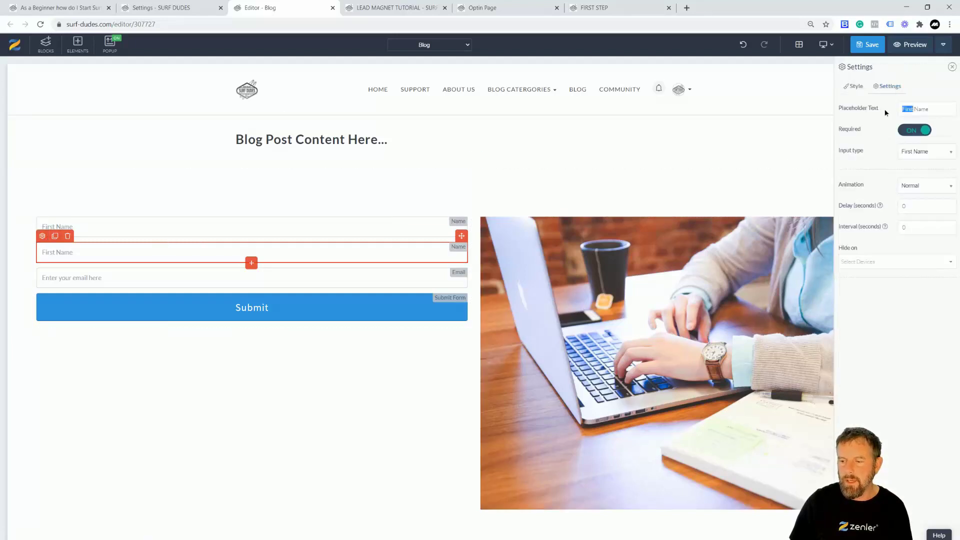
text(Last)
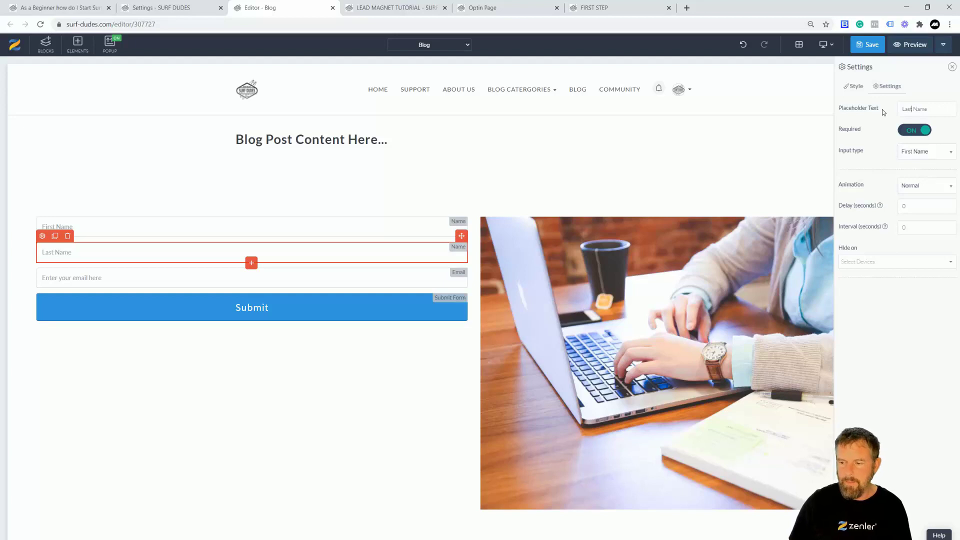
click(915, 154)
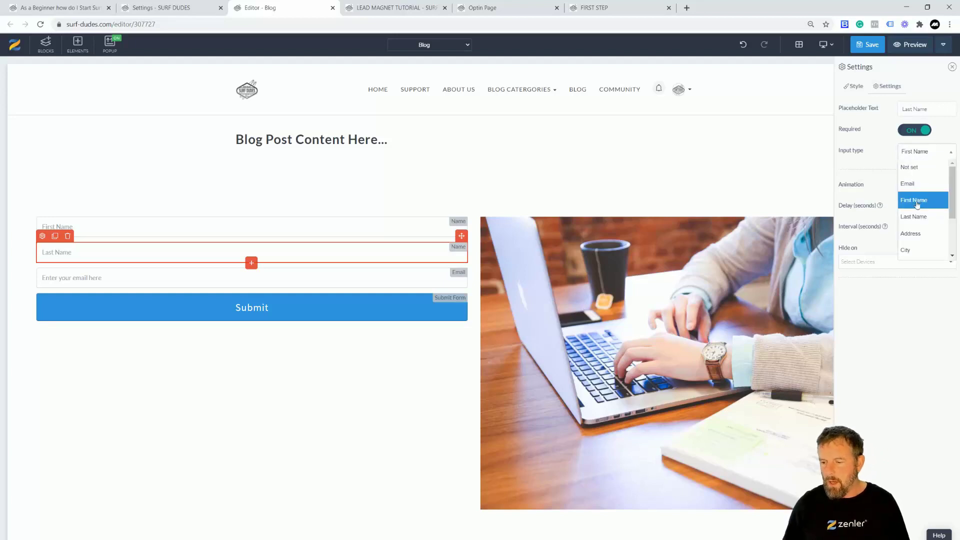
click(909, 220)
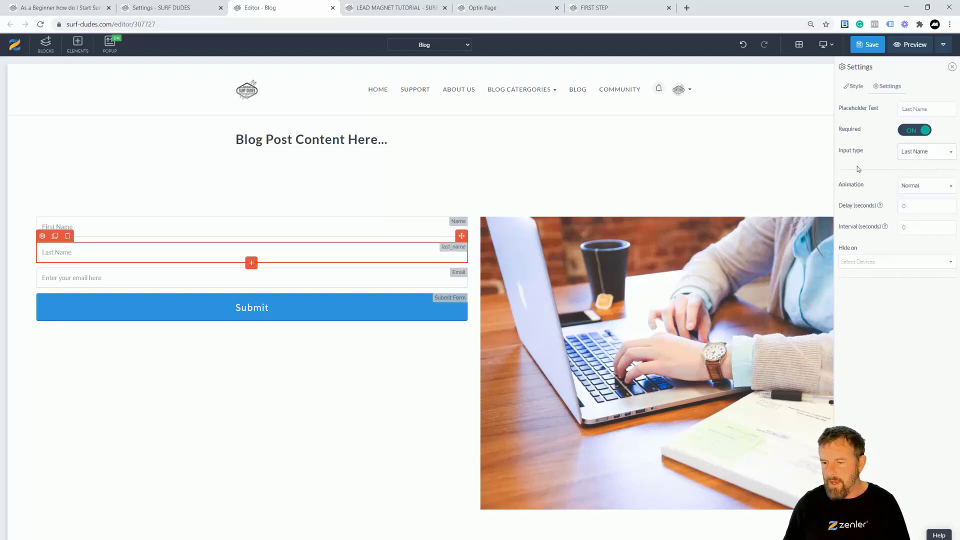
Look through the input types available for the Last Name field
click(915, 153)
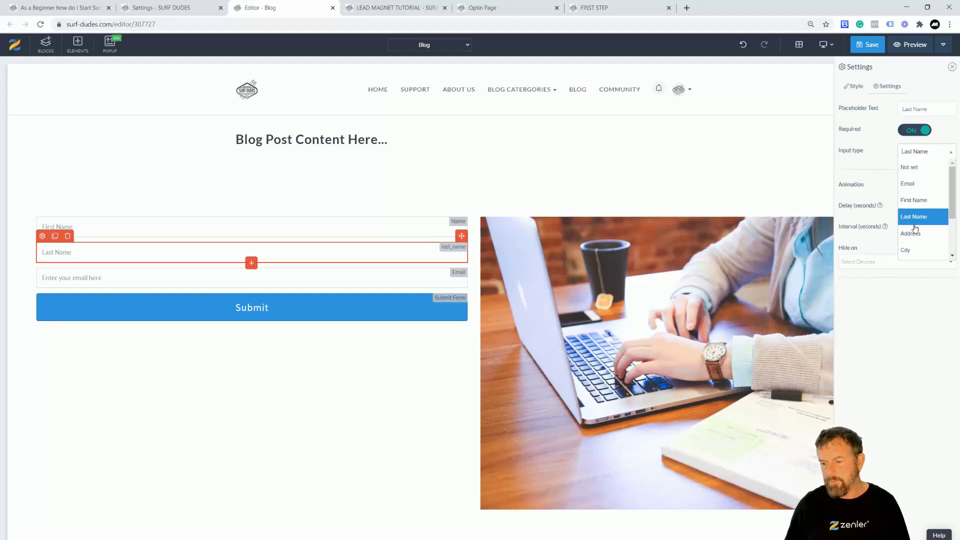
drag(951, 208, 949, 244)
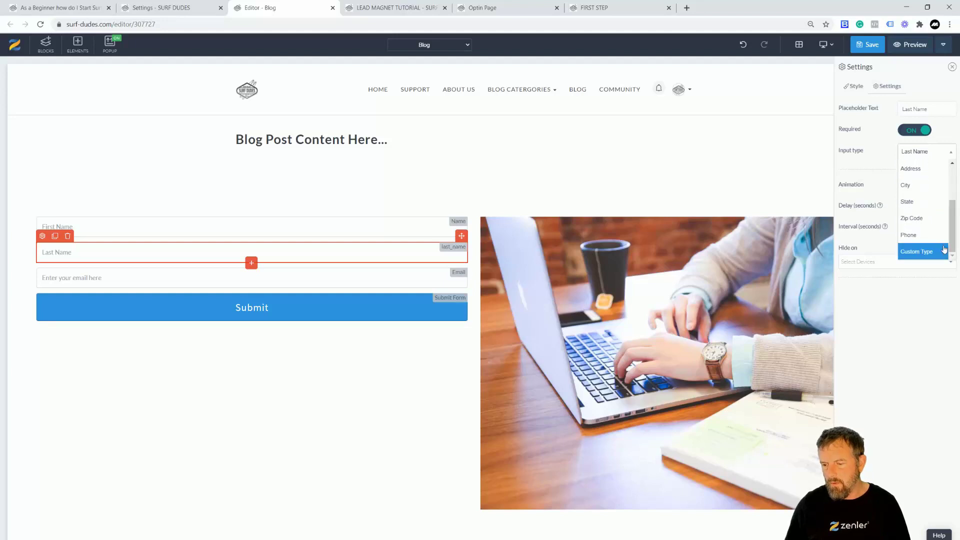
click(893, 306)
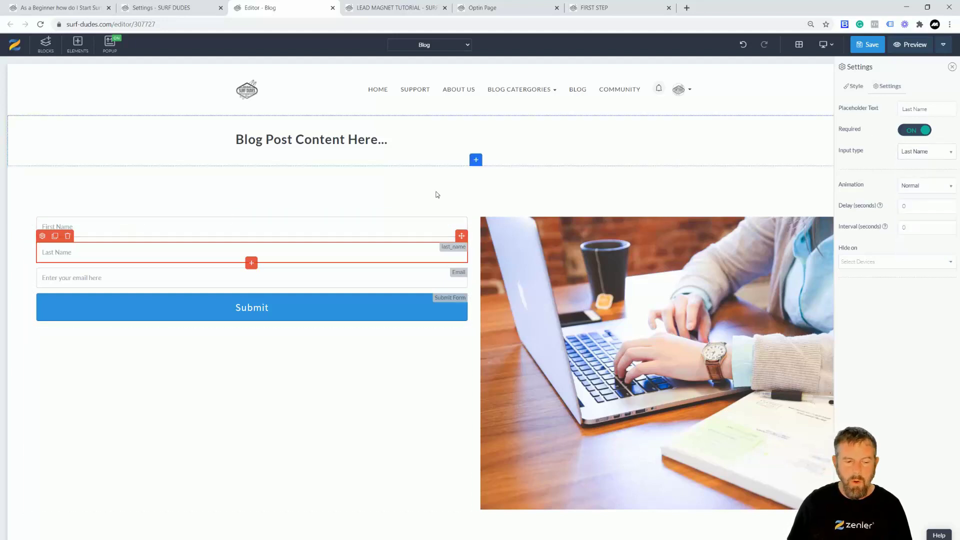
Clone the Last Name field and set the copy's placeholder text to "Phone Number"
click(55, 235)
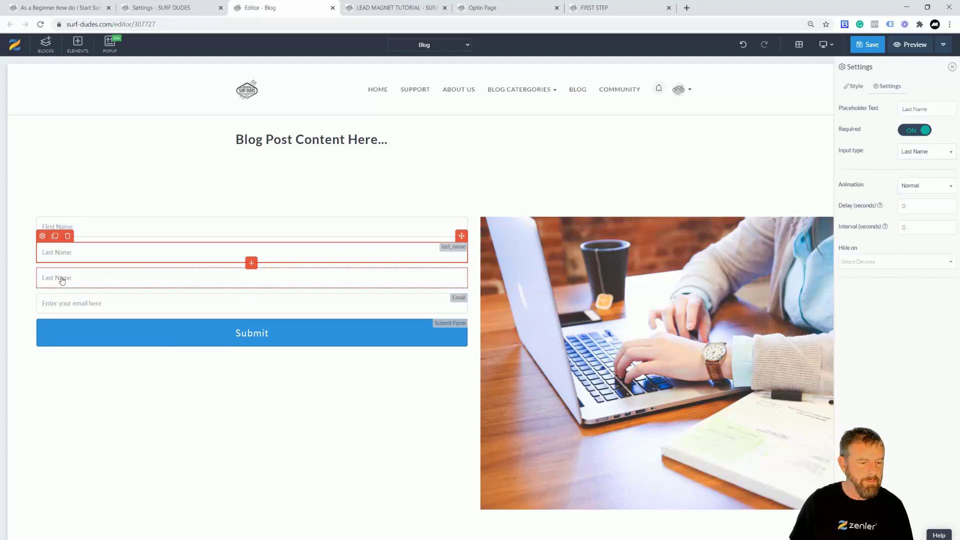
click(42, 261)
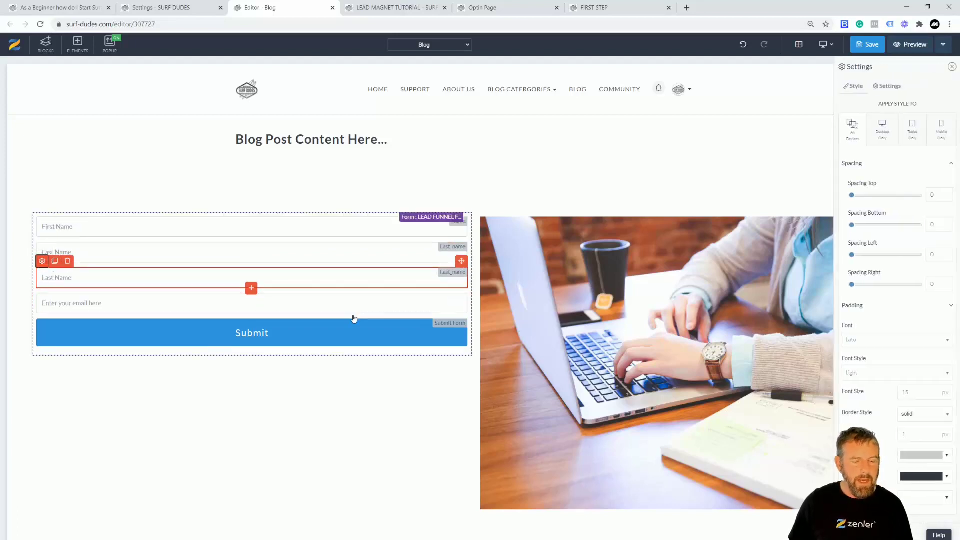
click(884, 86)
drag(927, 109, 887, 113)
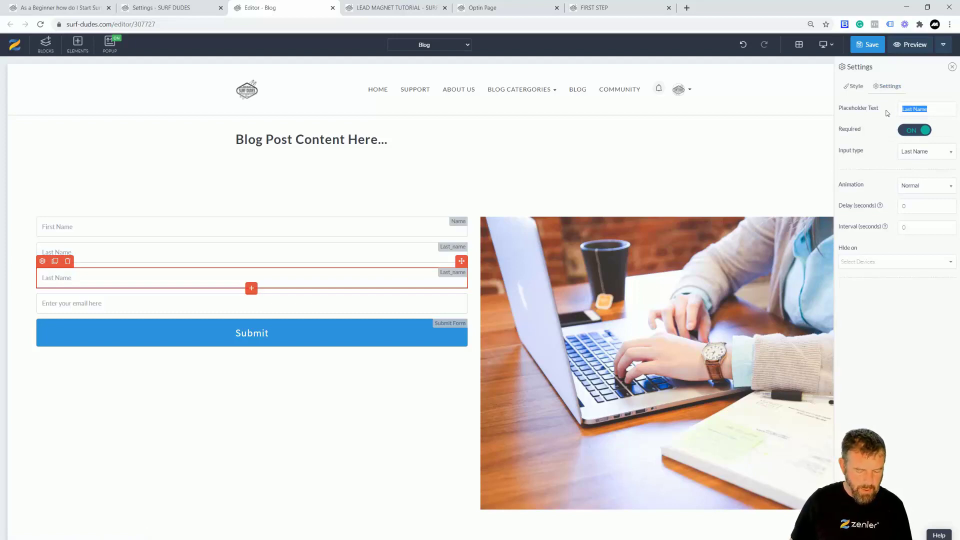
text(Phone Number)
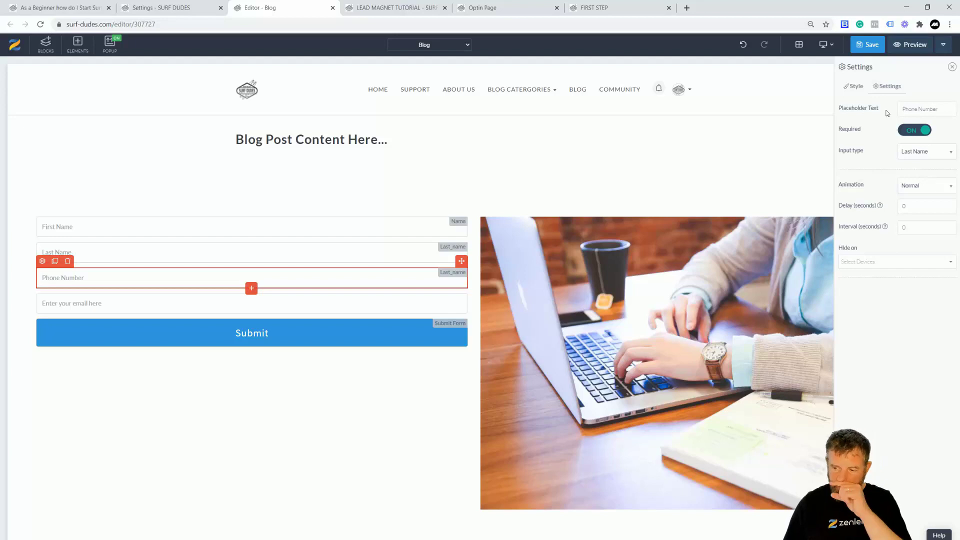
Set the Phone Number field's input type to Phone and make the field optional
click(951, 158)
scroll(922, 202, down, 3)
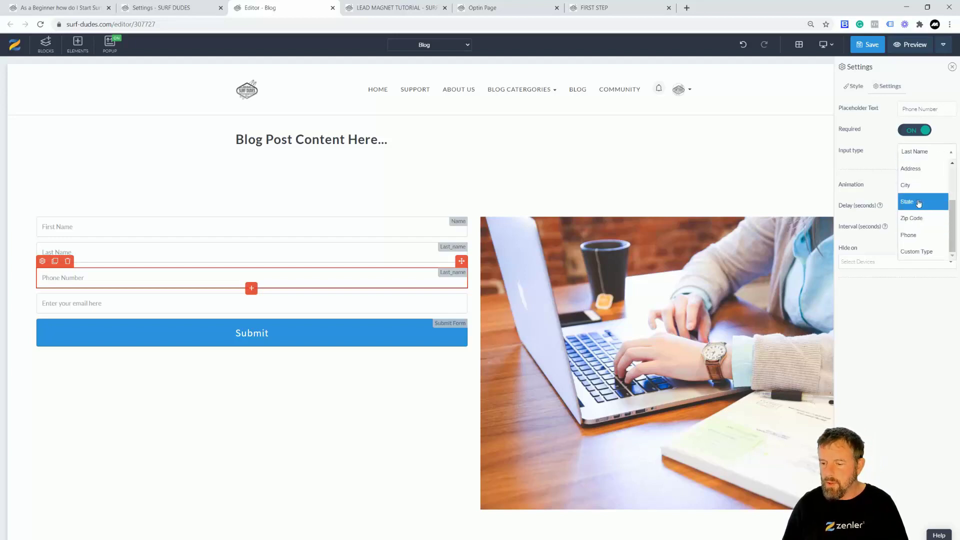
click(917, 234)
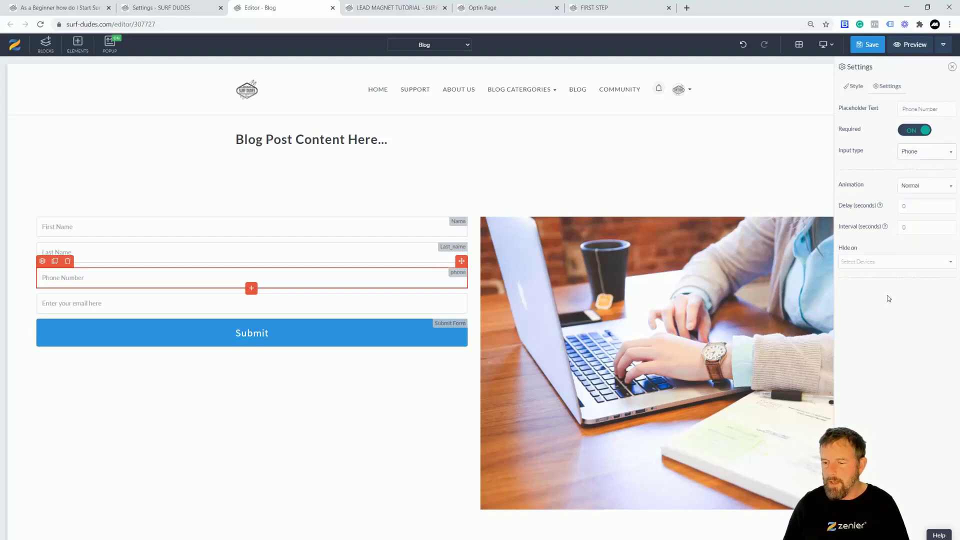
click(908, 131)
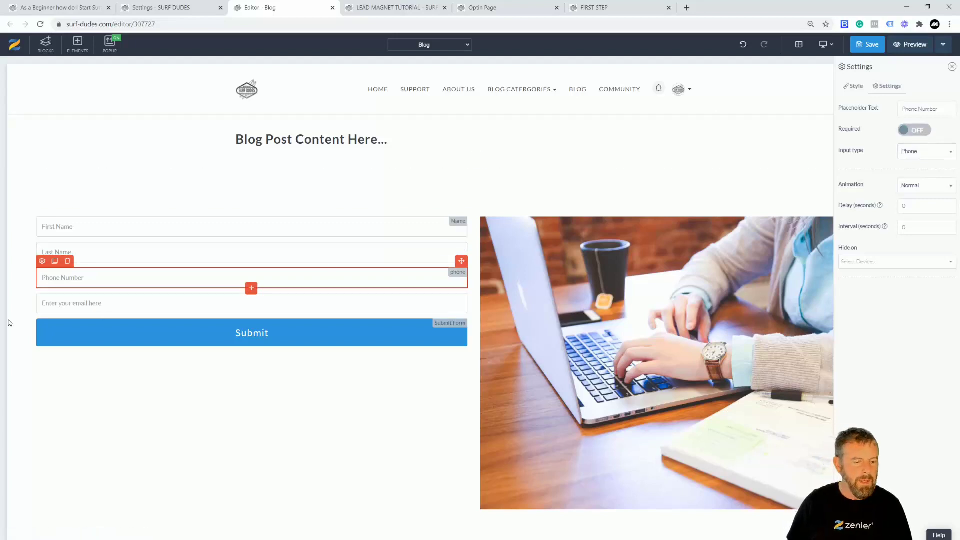
Set the email field's placeholder text to "Email" and make it required, keeping Email as its input type
click(44, 300)
click(42, 286)
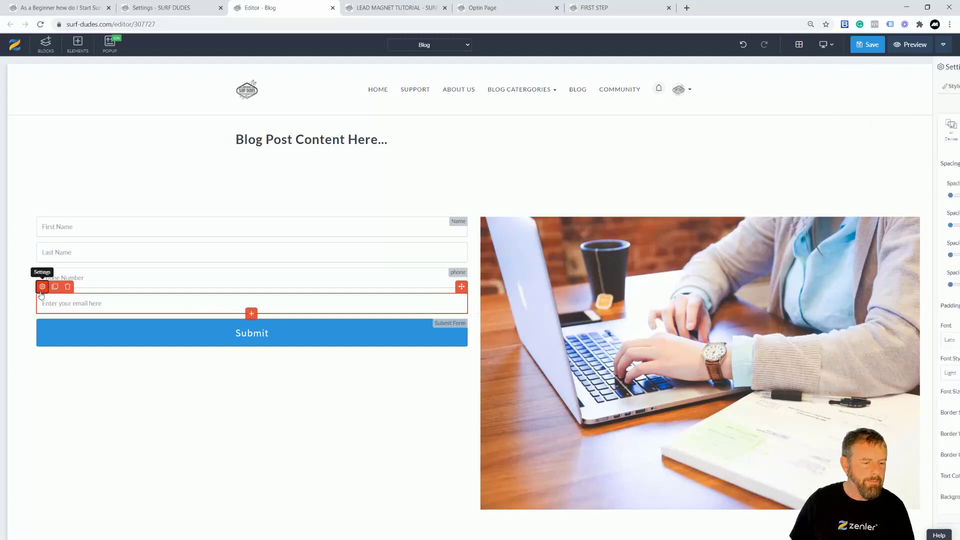
click(888, 86)
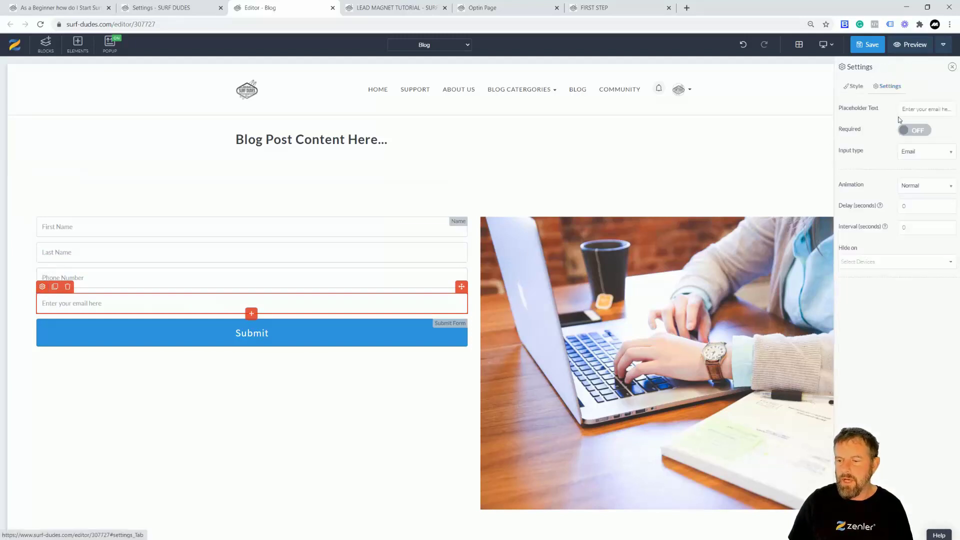
triple_click(928, 108)
text(Email)
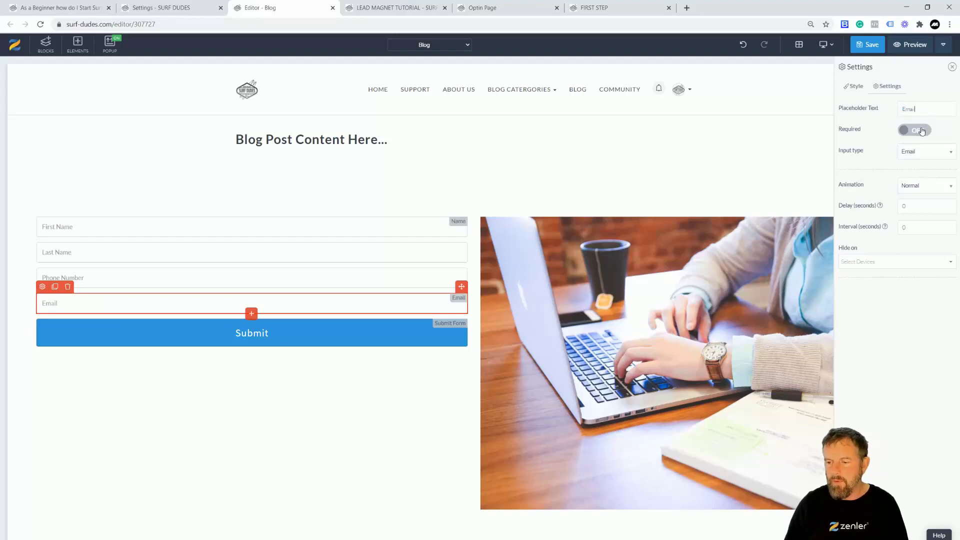
click(922, 130)
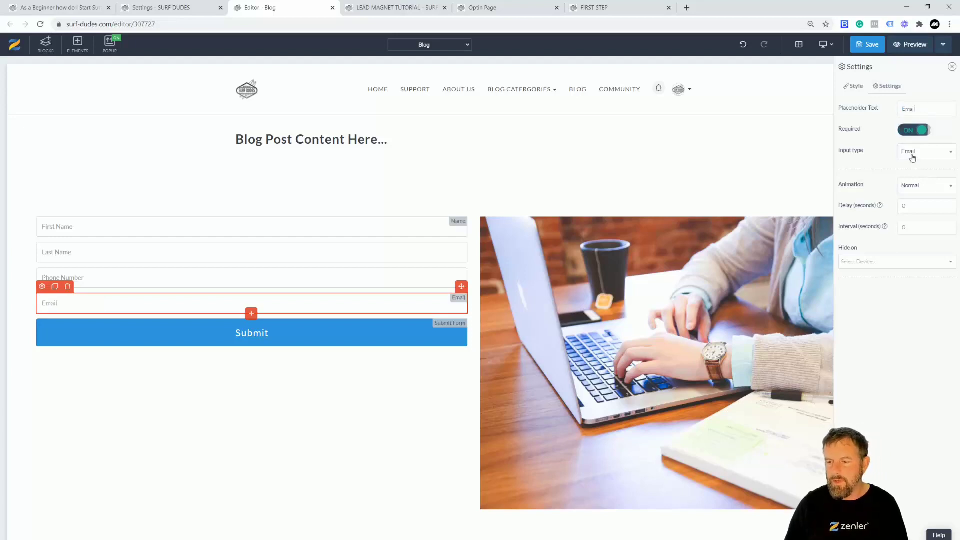
click(922, 152)
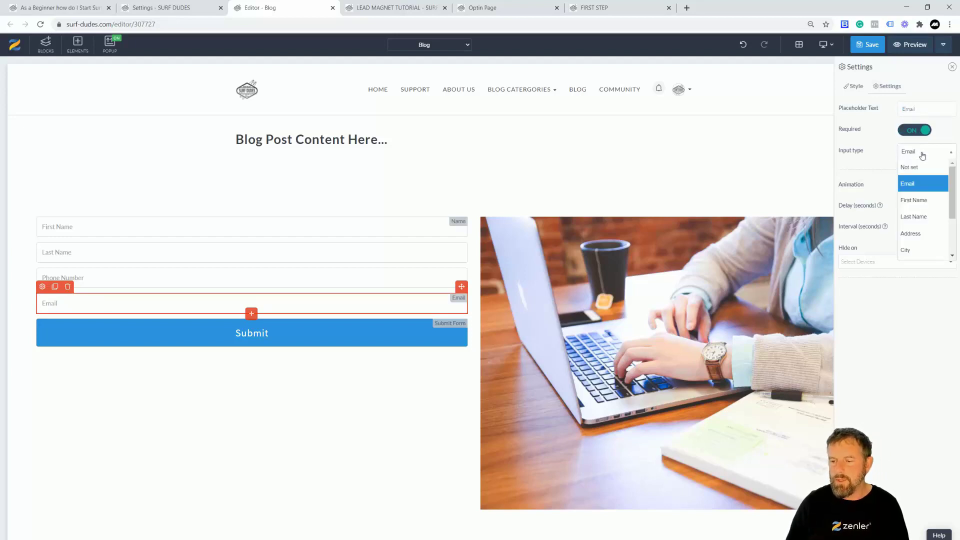
click(906, 190)
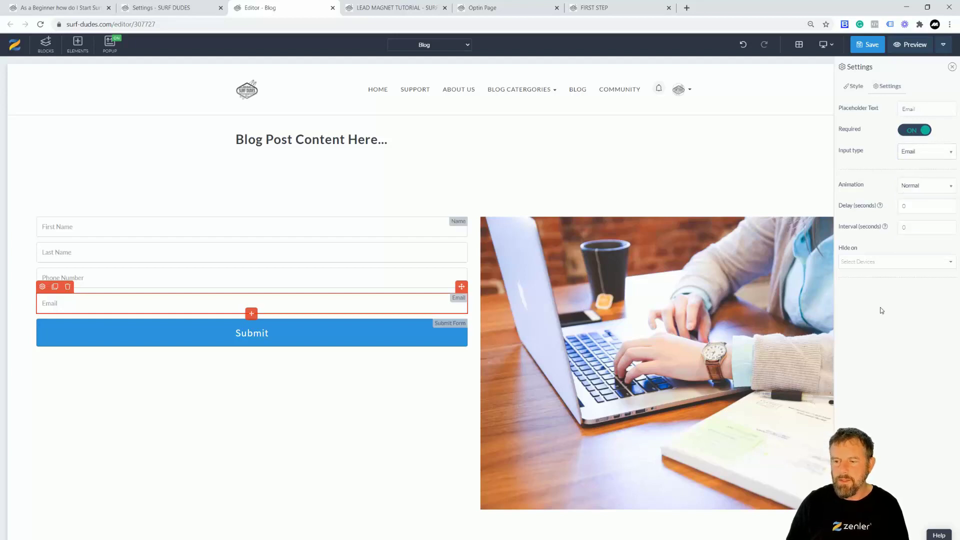
Browse the form elements that can be added below the Email field
click(108, 342)
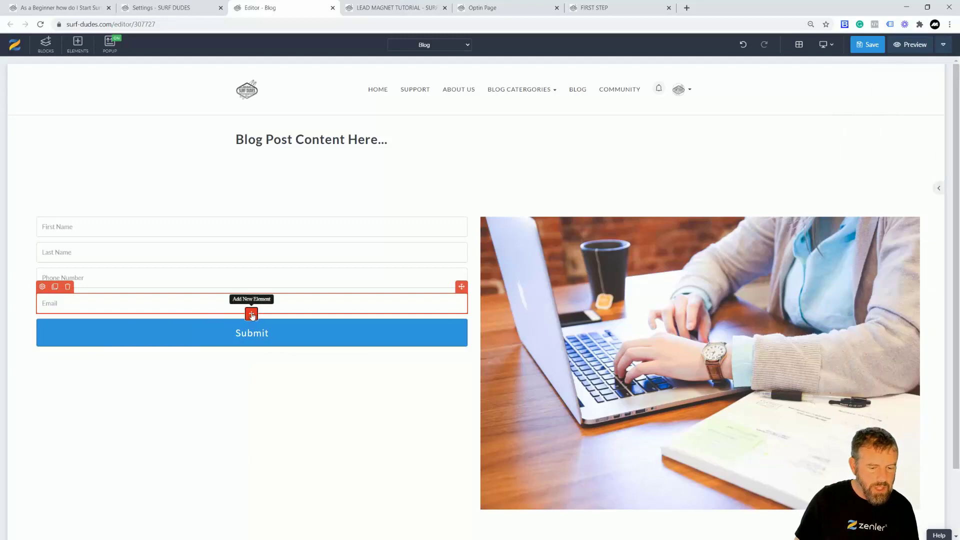
click(251, 314)
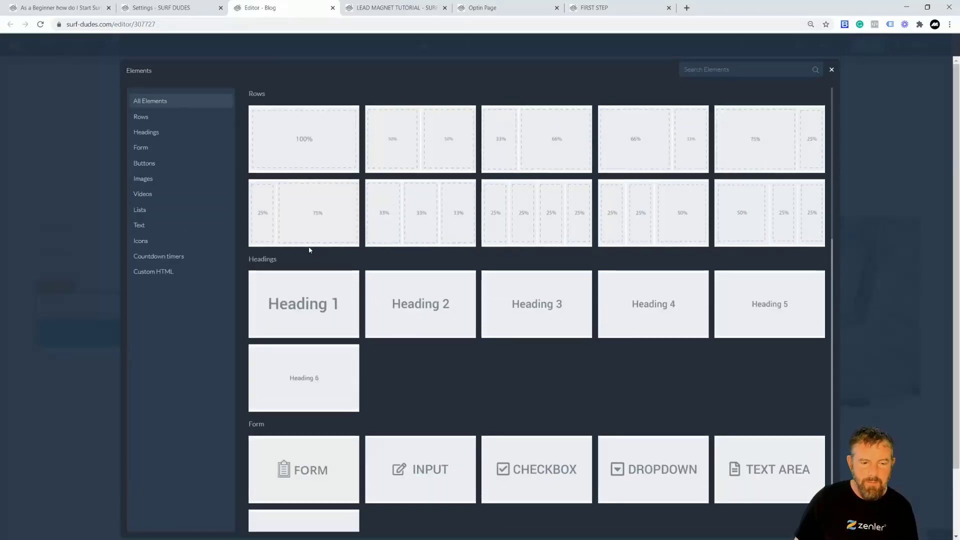
click(150, 148)
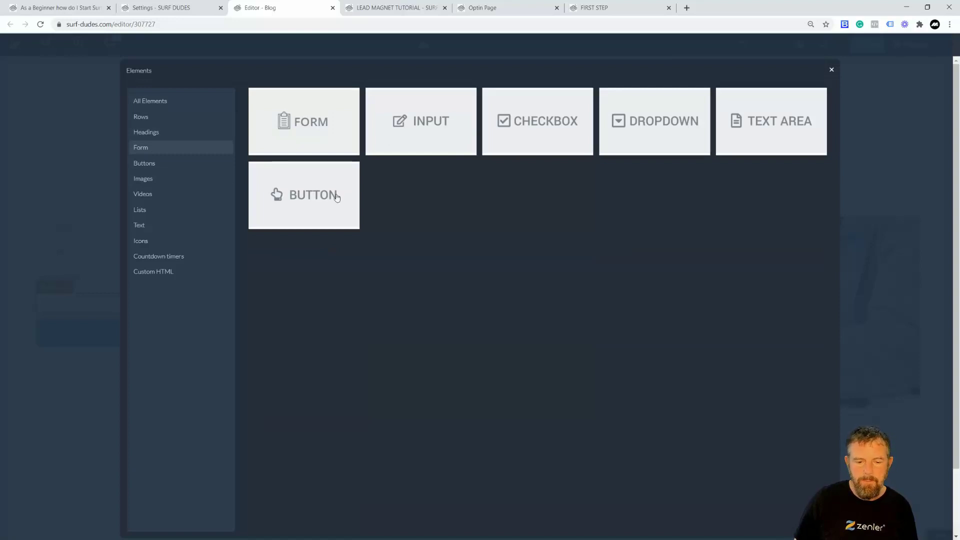
click(830, 71)
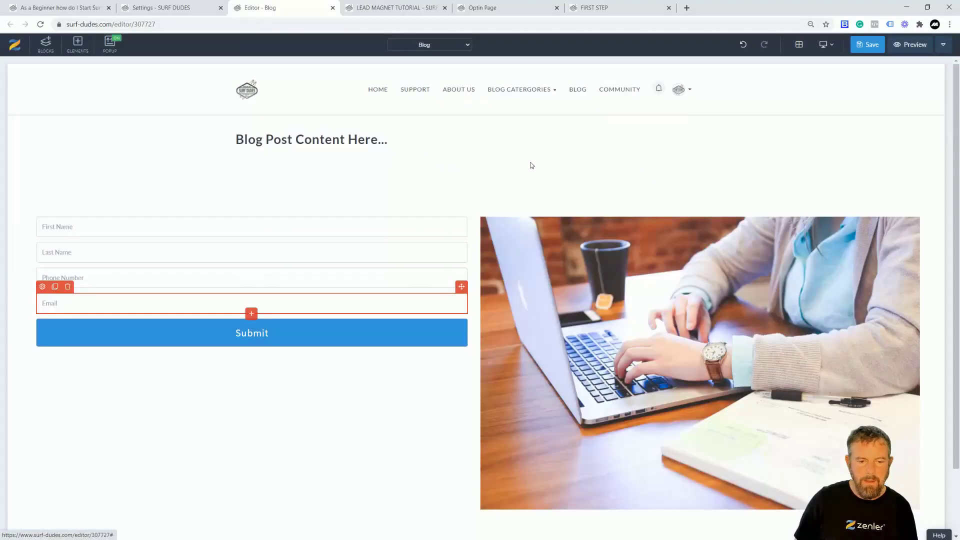
Apply the Outline Button design to the form's Submit button
click(34, 246)
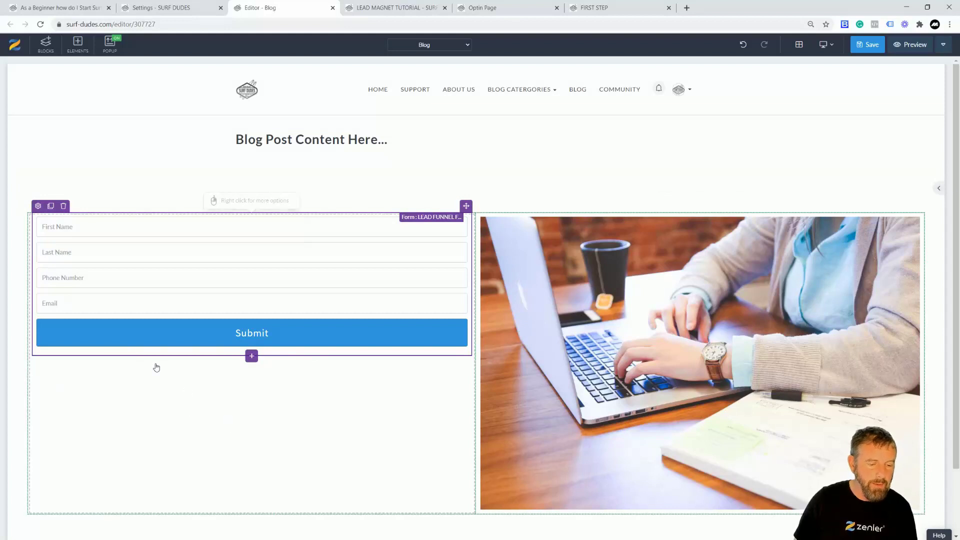
click(71, 339)
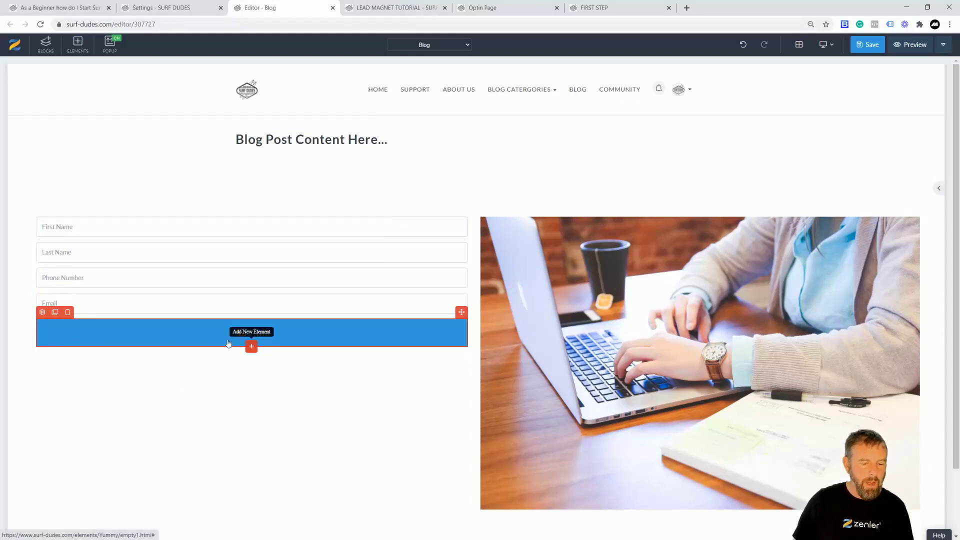
click(42, 313)
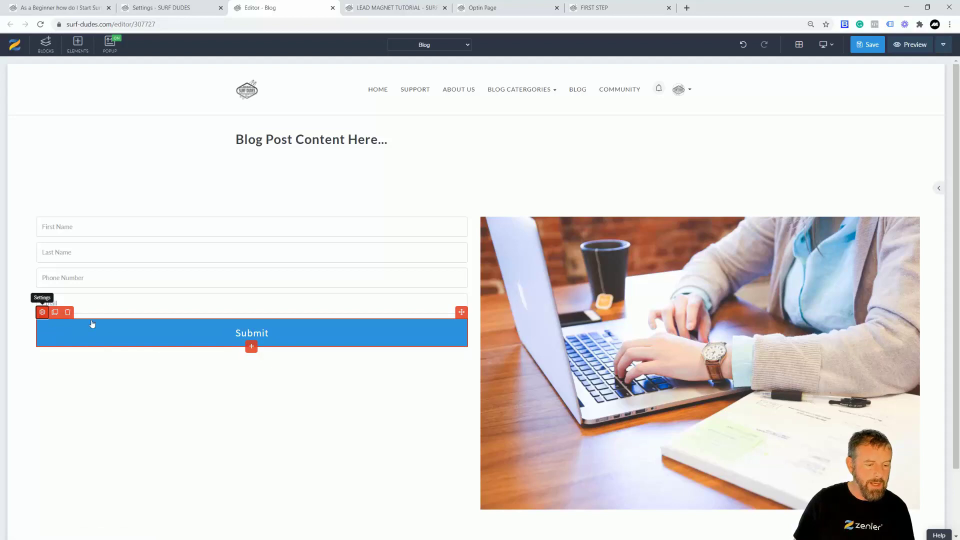
click(922, 86)
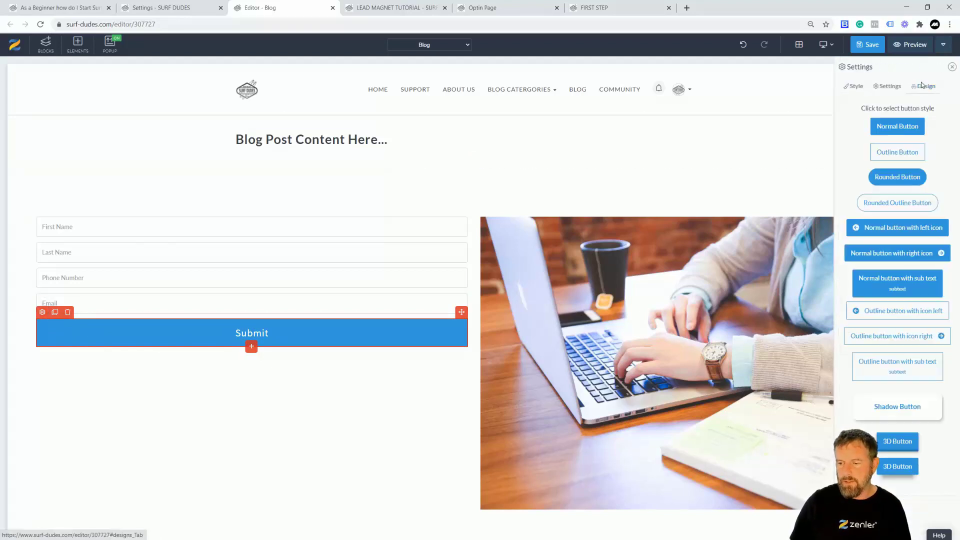
click(892, 152)
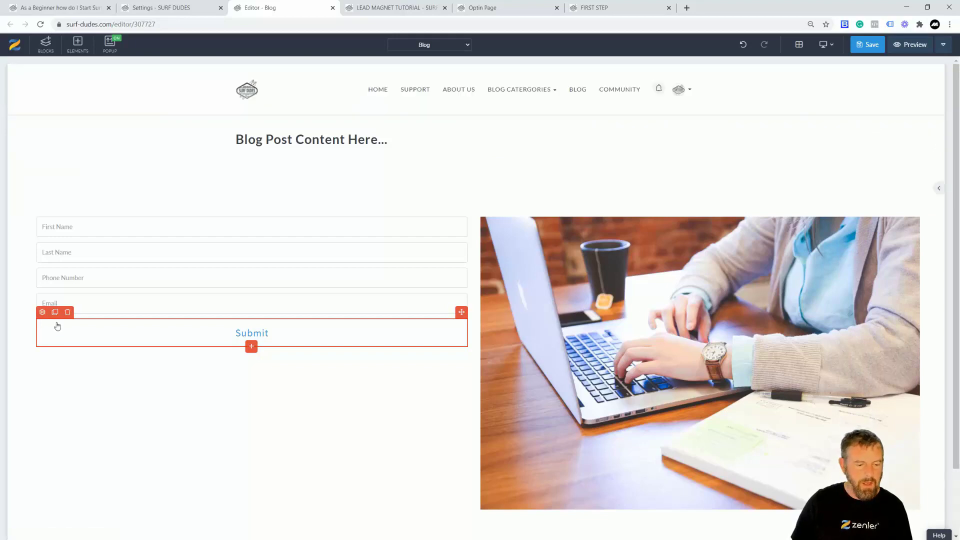
Set the submit button's text to "Grab your FREE Cheat Sheet"
click(42, 312)
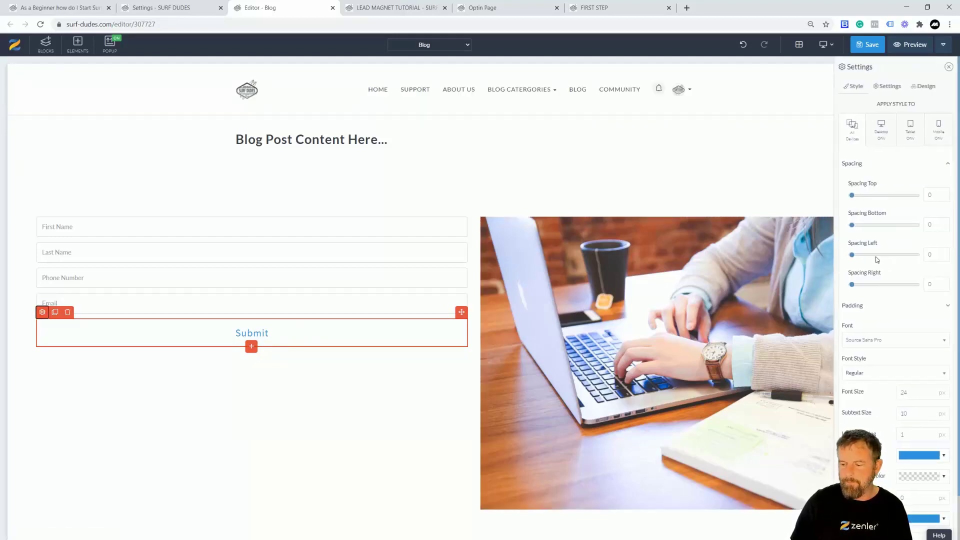
click(893, 88)
double_click(923, 109)
text(Gr)
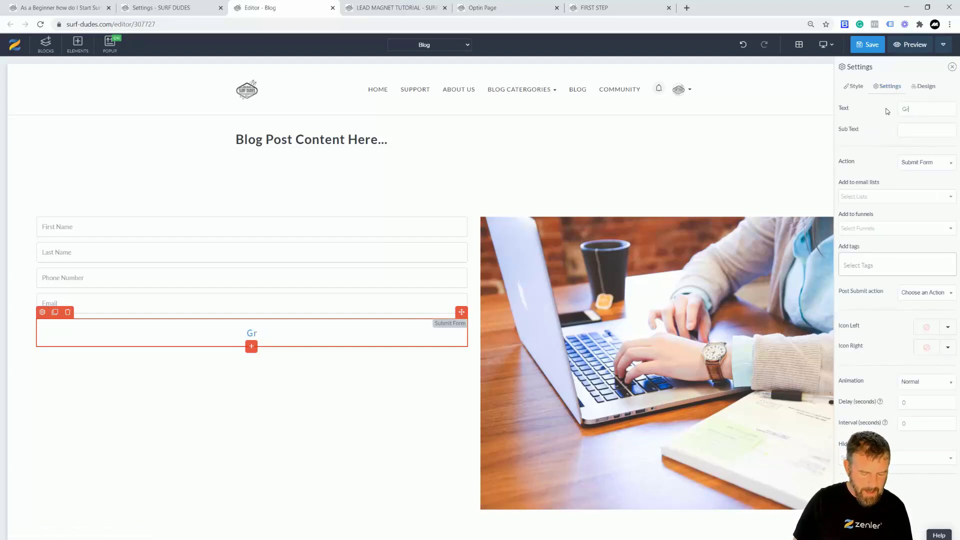
text(ab your FREE Cheat Sheet)
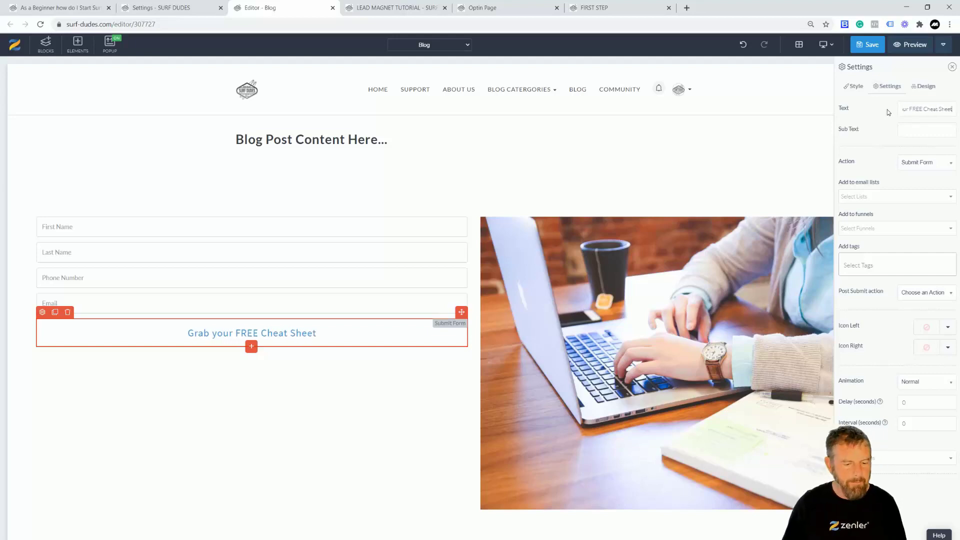
click(886, 120)
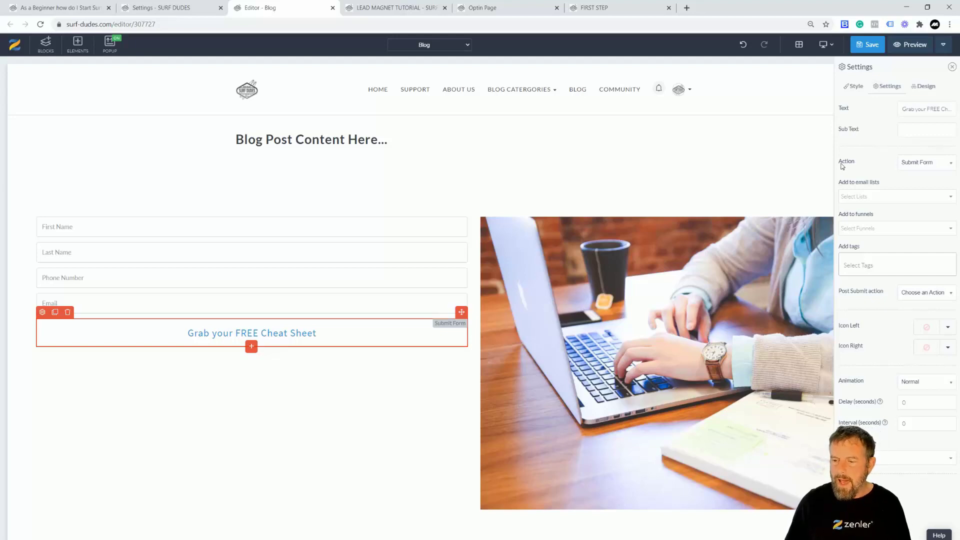
Choose Submit Form as the button's action and add submissions to the LEAD MAGNET TUTORIAL funnel, with no email list selected
click(934, 166)
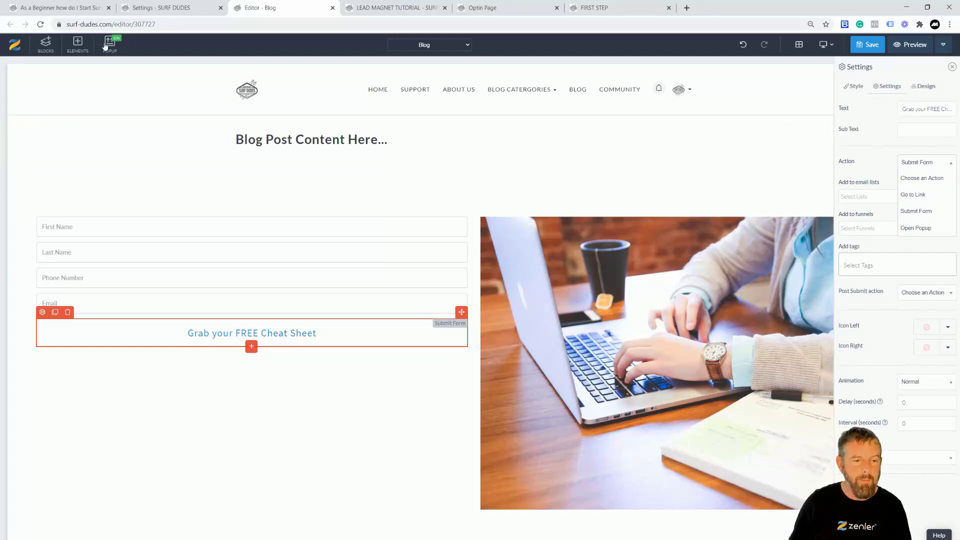
click(910, 212)
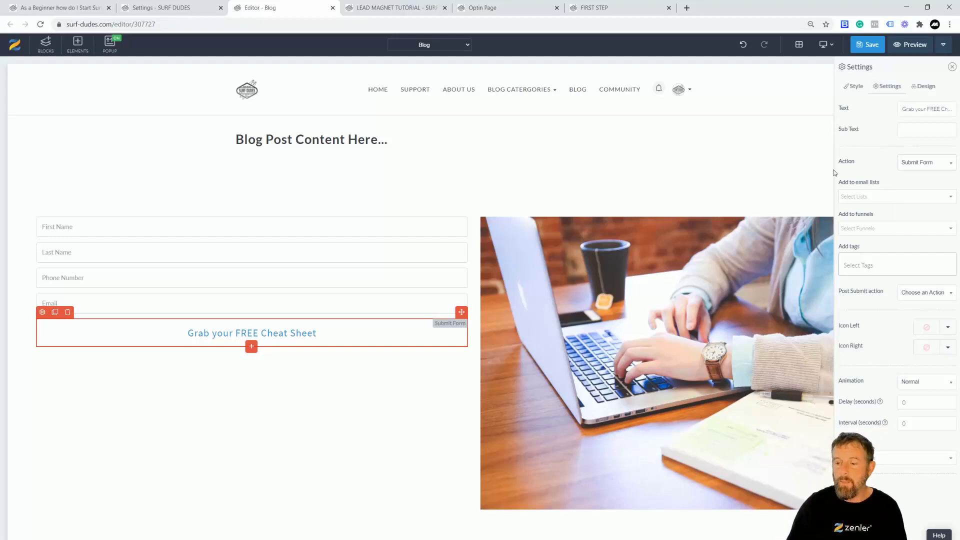
click(851, 197)
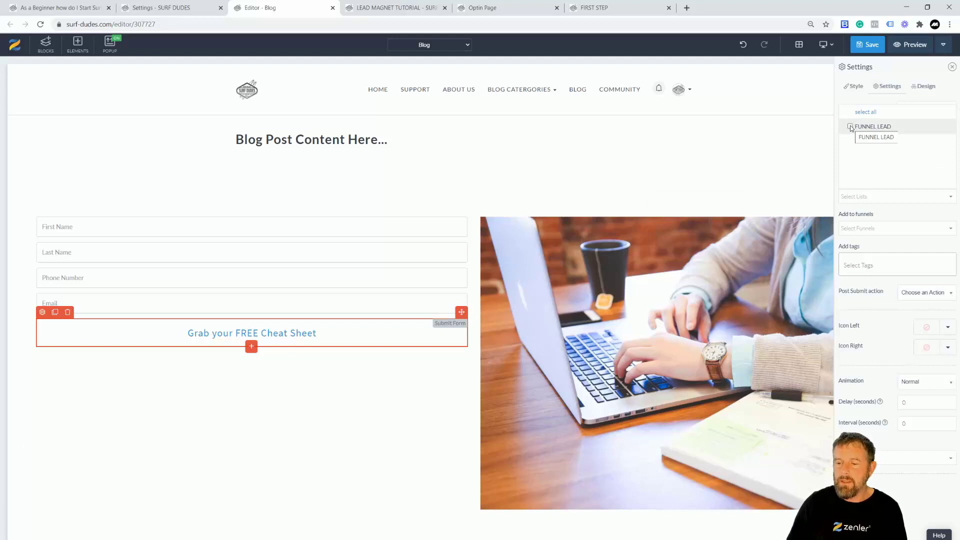
click(846, 103)
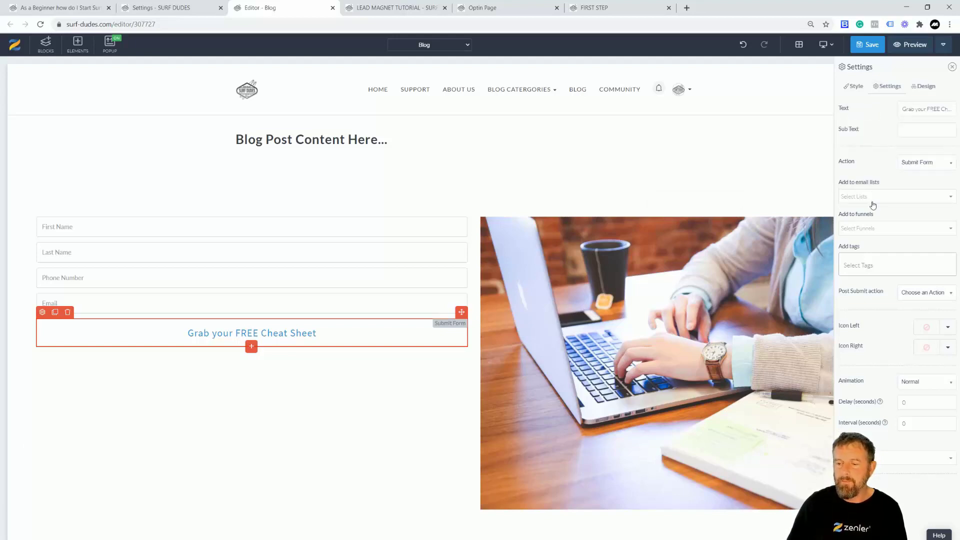
click(868, 232)
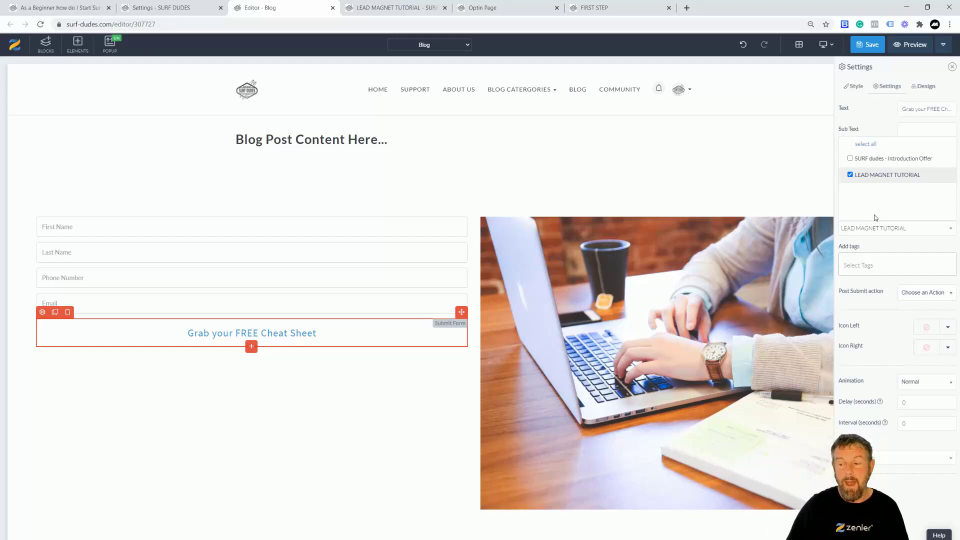
click(852, 121)
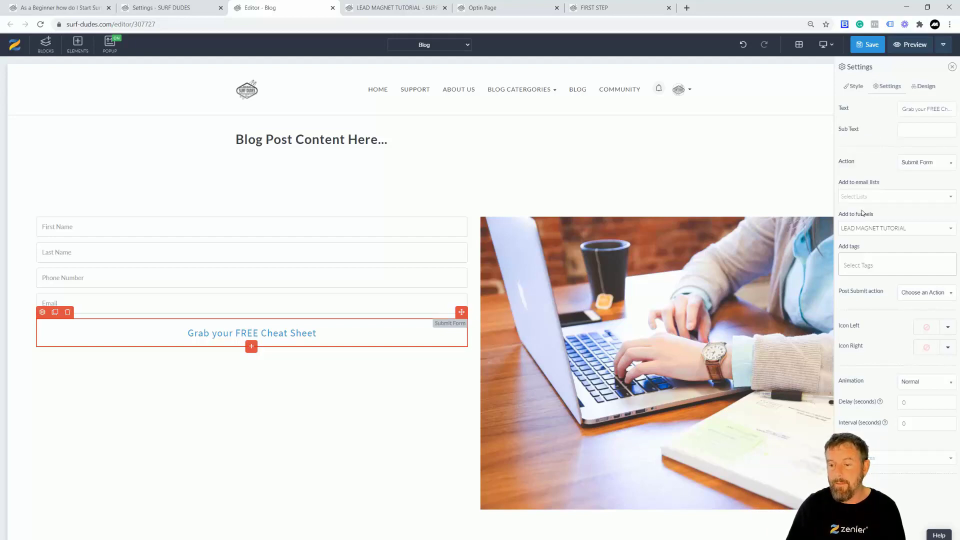
Check the tag and post-submit action options offered for the form's submit button
click(850, 259)
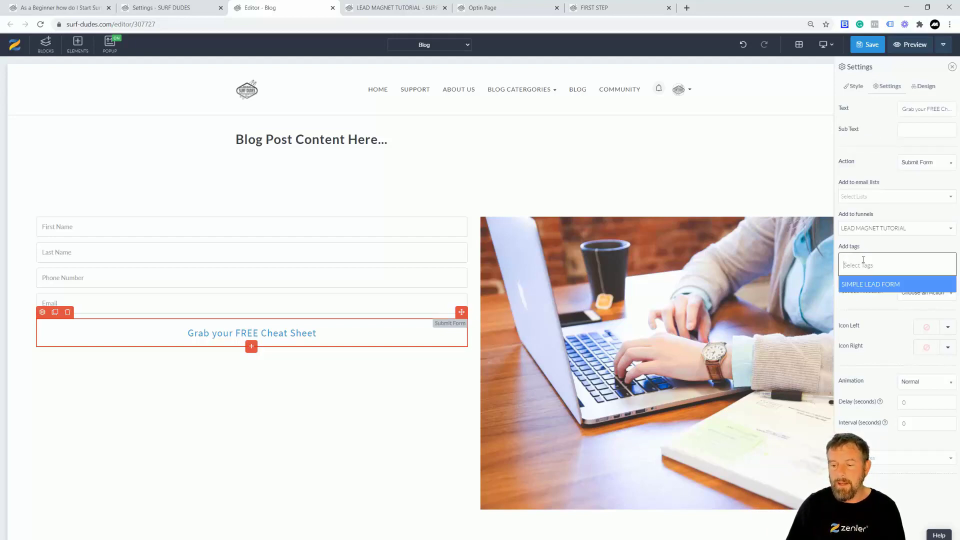
click(846, 175)
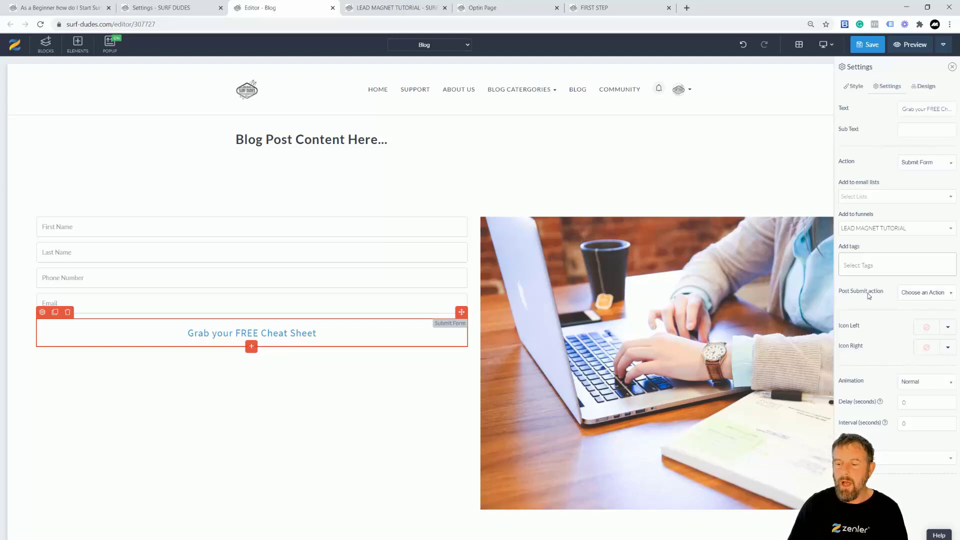
click(950, 295)
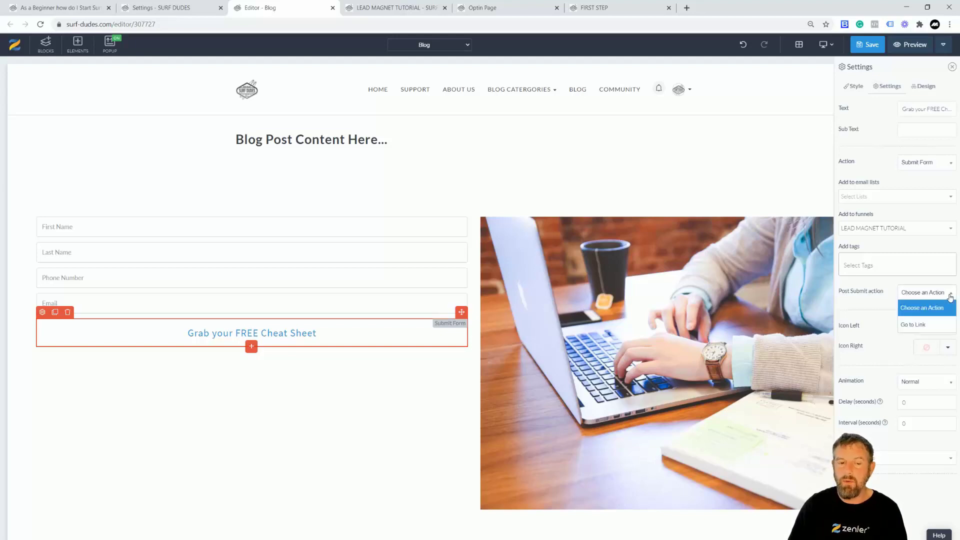
click(867, 301)
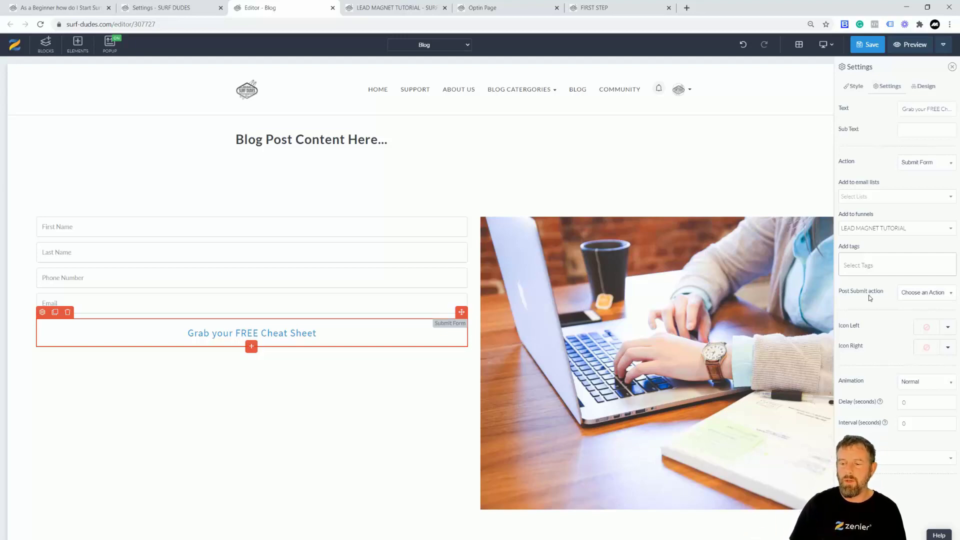
click(241, 357)
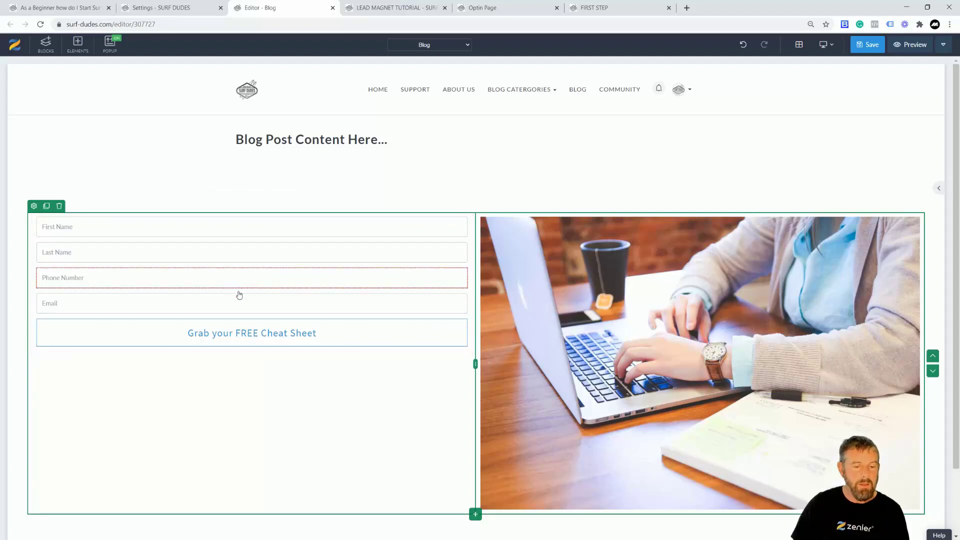
Add a Heading 2 element below the First Name field in the opt-in form
click(247, 235)
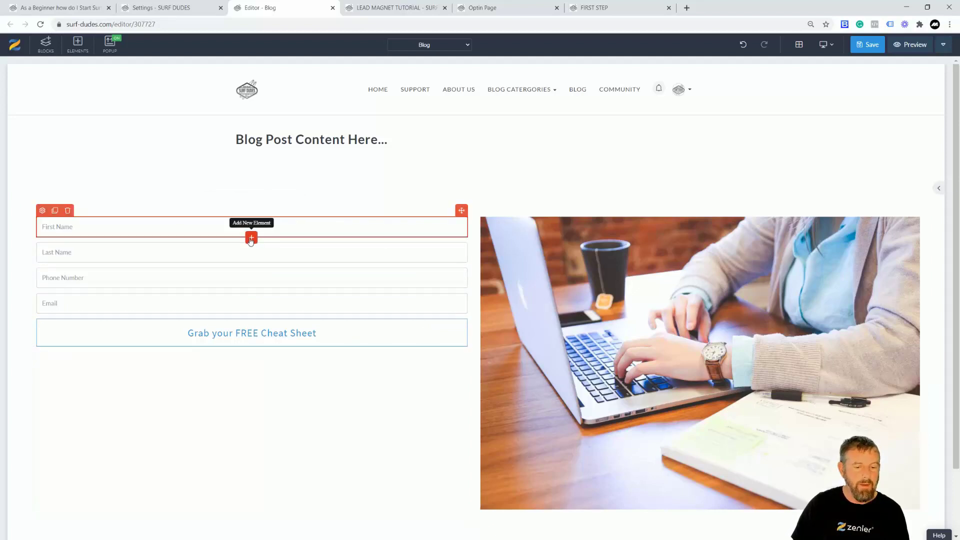
click(251, 239)
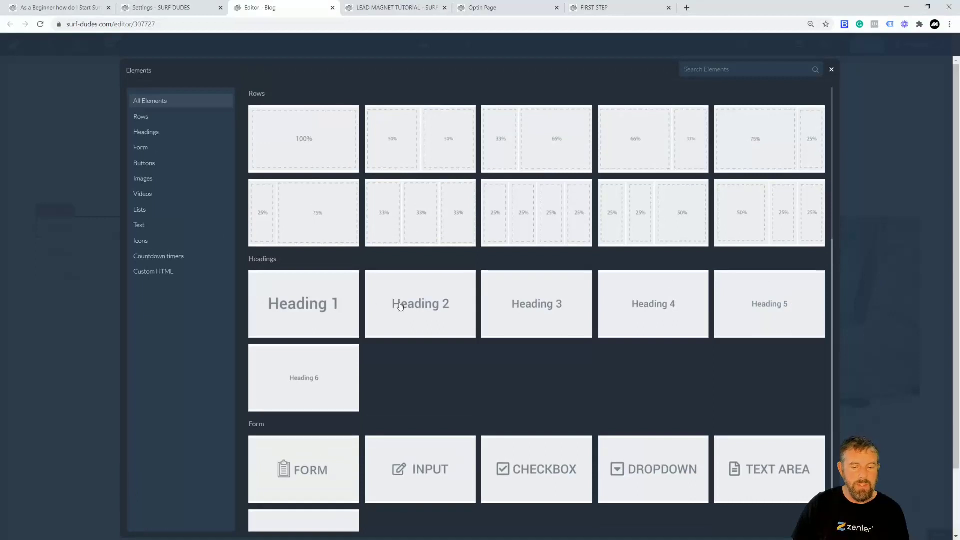
click(406, 305)
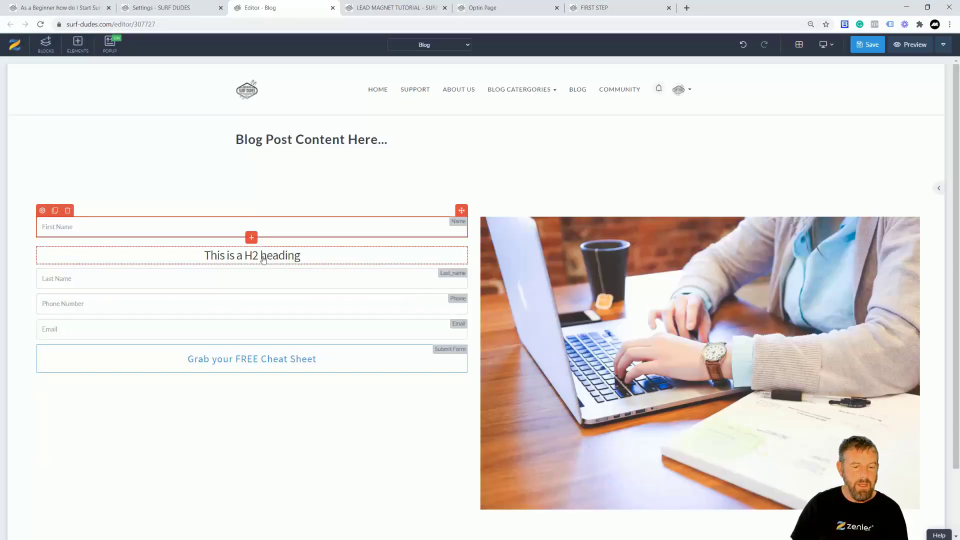
Replace the H2 heading's text with the FREE STRETCHING SHEET title and "Free Cheat Sheet Reveals…" subtitle copied from the Optin Page
drag(312, 255, 188, 255)
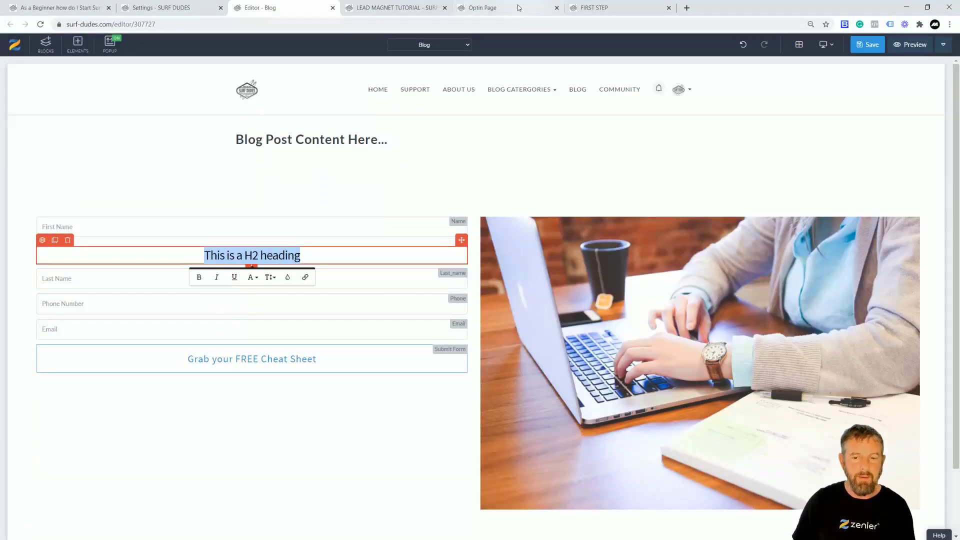
click(395, 7)
click(512, 10)
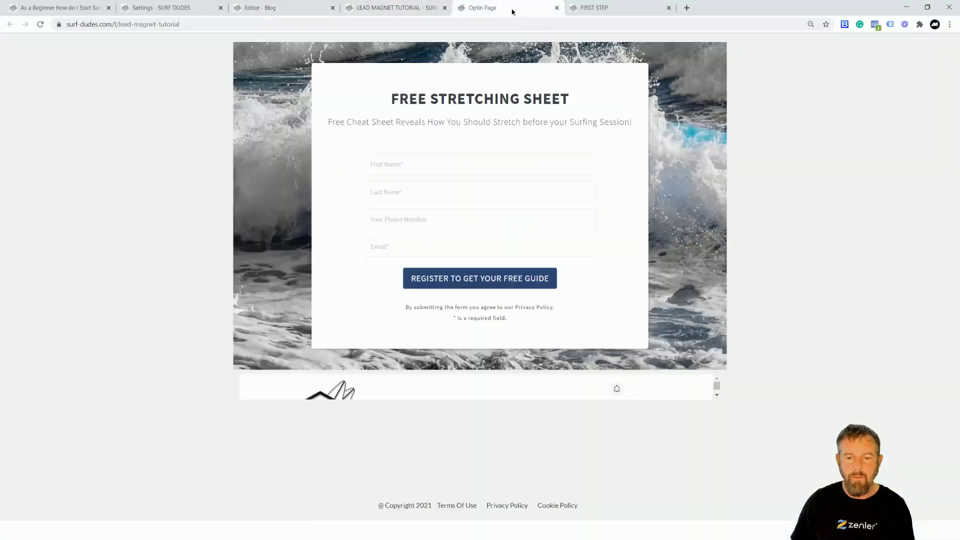
drag(636, 124, 386, 102)
key(ctrl+c)
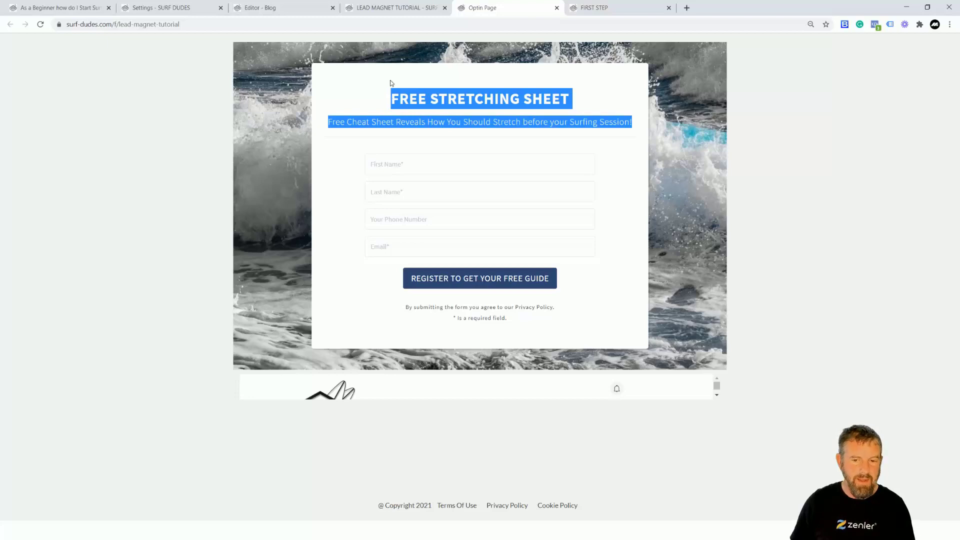
click(598, 10)
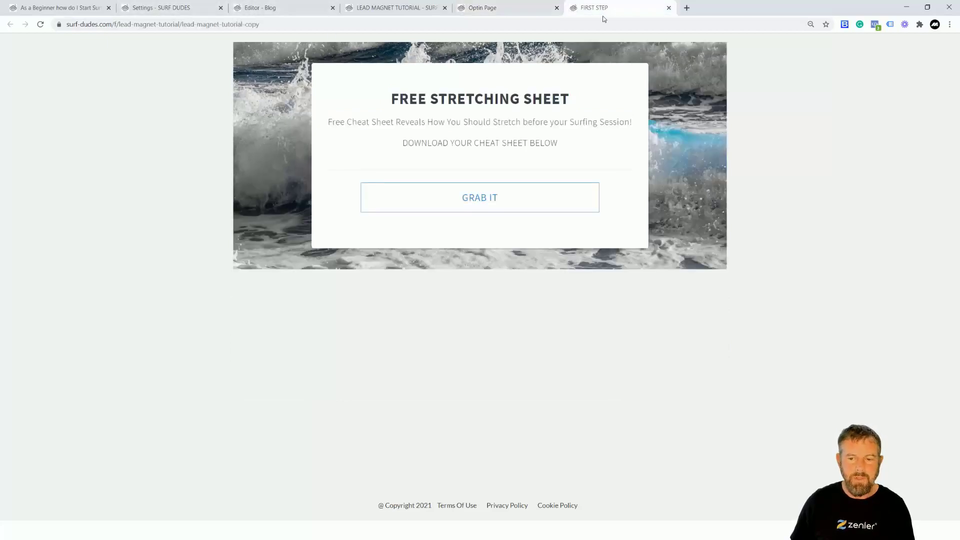
click(182, 10)
click(269, 9)
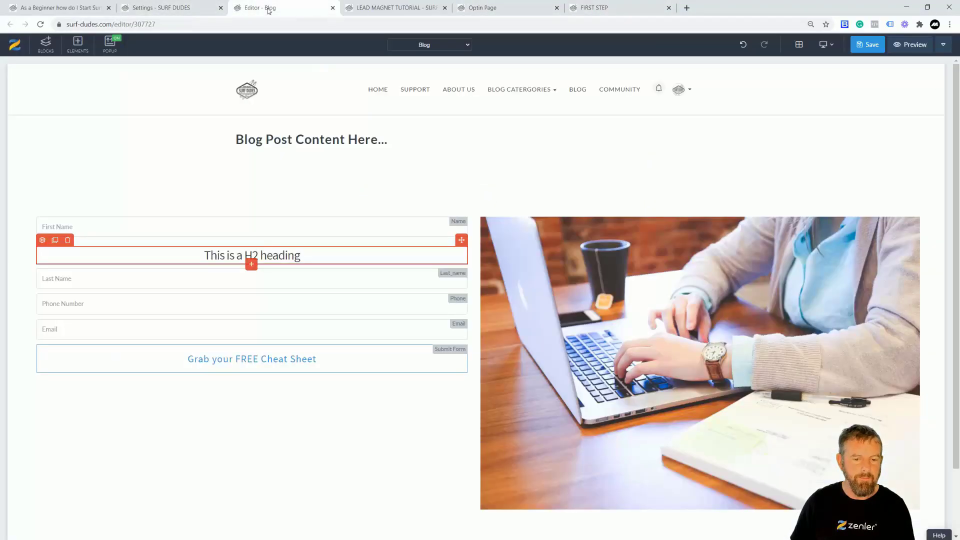
drag(301, 255, 200, 255)
key(ctrl+v)
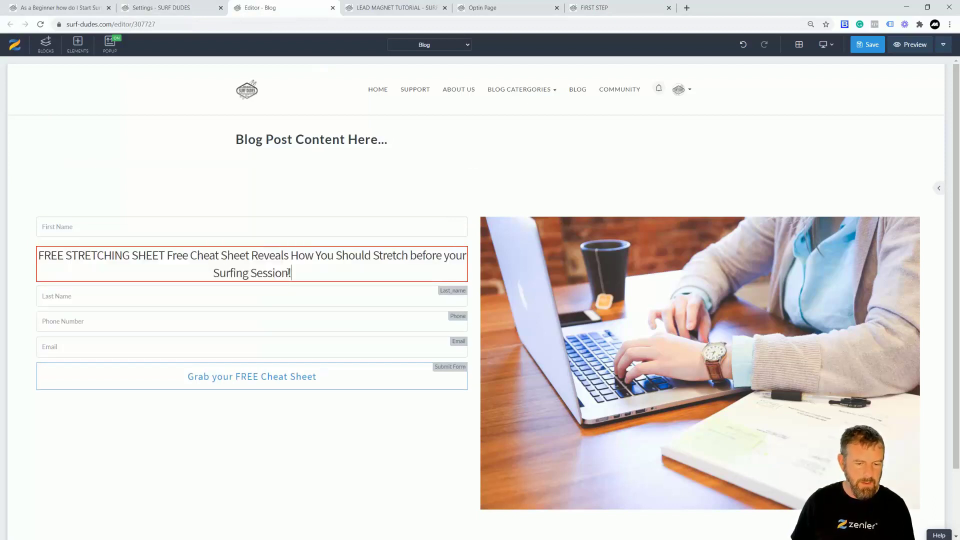
Break the heading before "How You Should Stretch before your Surfing Session!" and set that second line's font size to 24
click(292, 254)
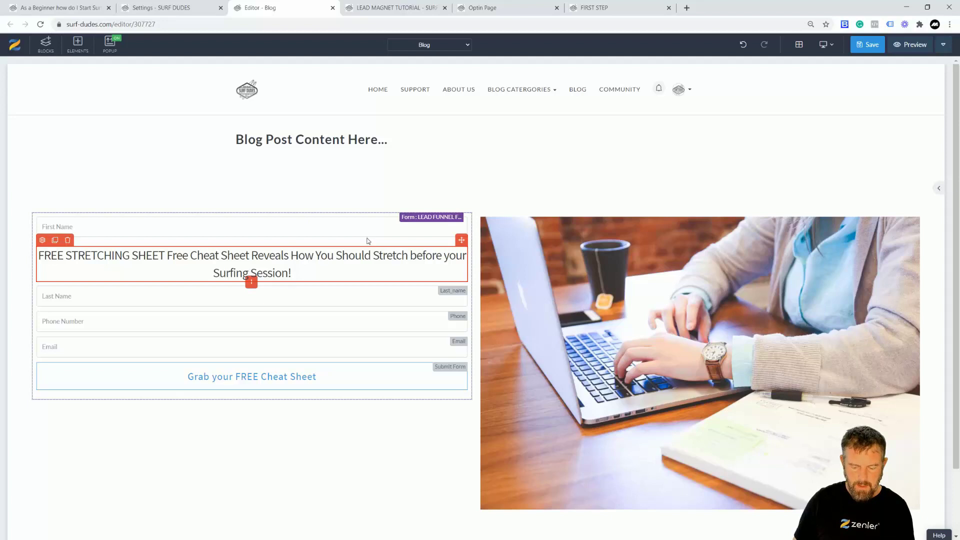
key(Return)
drag(388, 278, 110, 278)
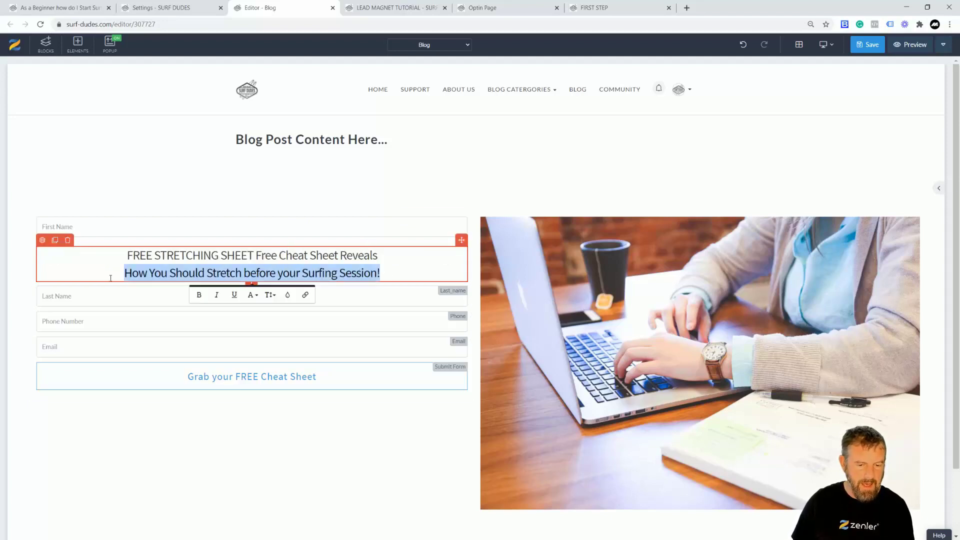
click(269, 295)
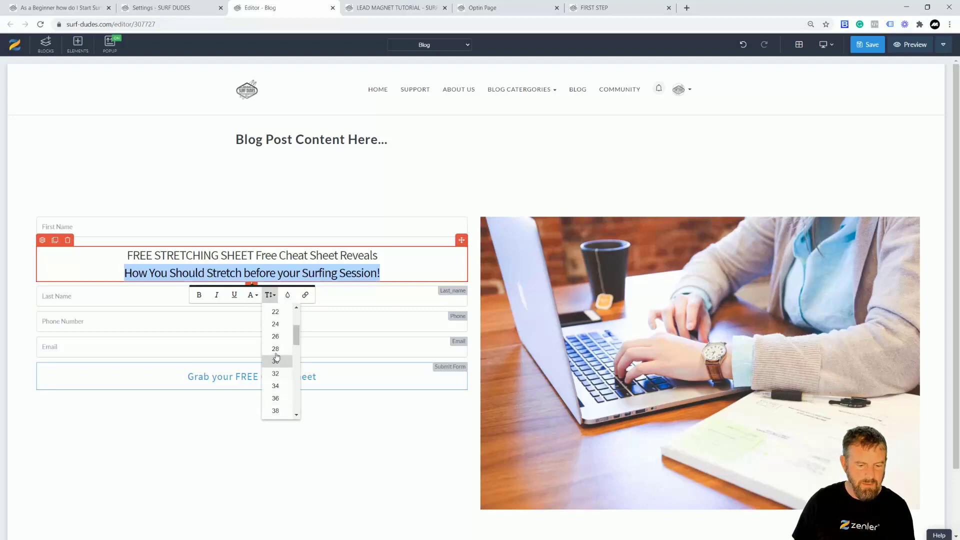
click(275, 324)
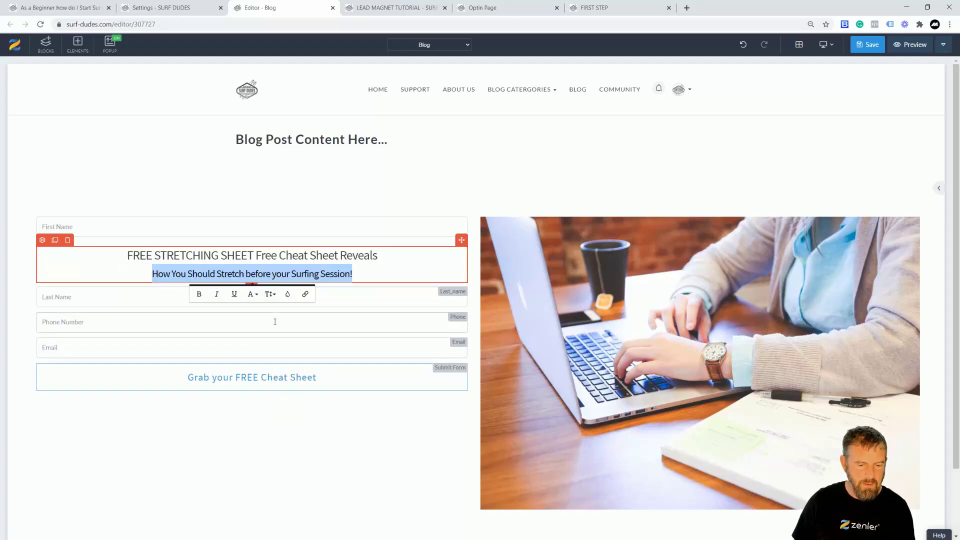
Colour the heading's second line grey and move the whole heading above the First Name field
click(252, 295)
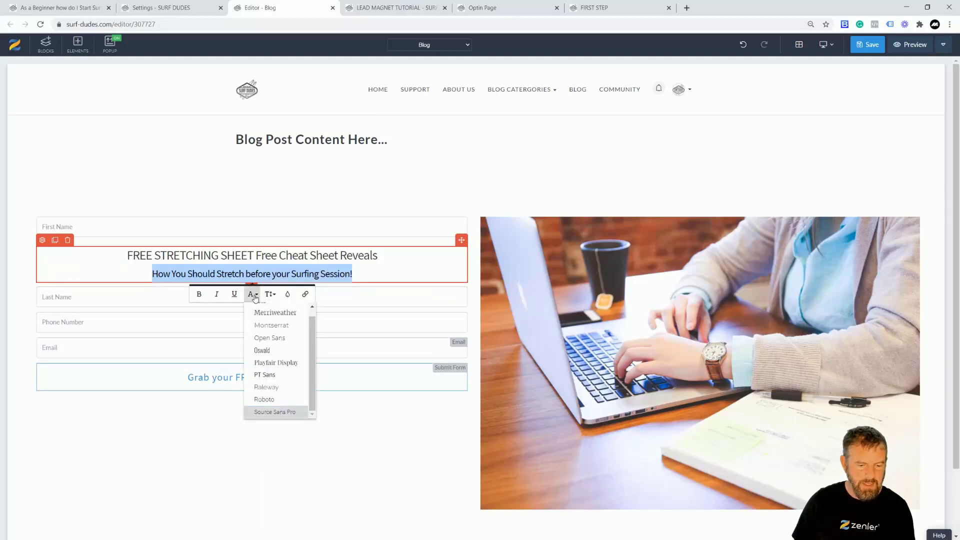
click(287, 295)
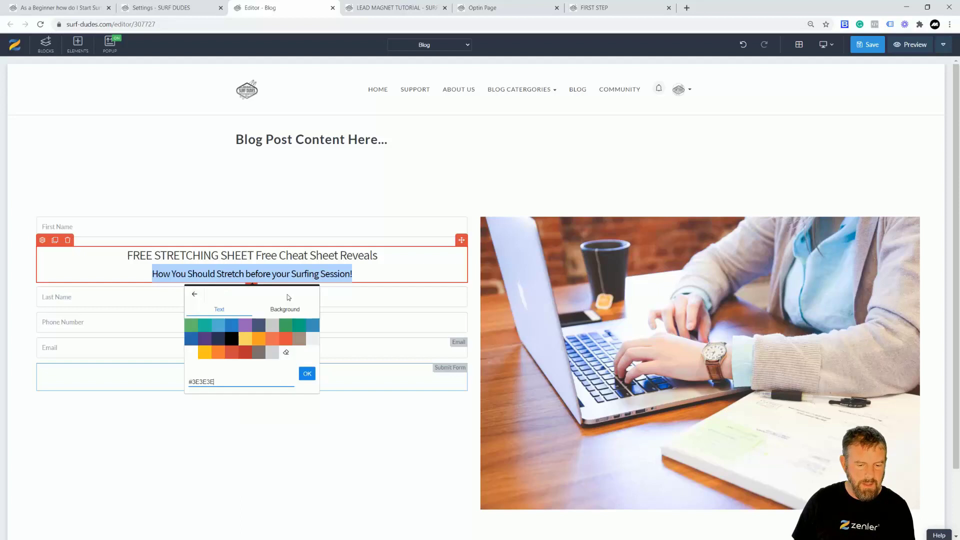
click(264, 355)
click(365, 271)
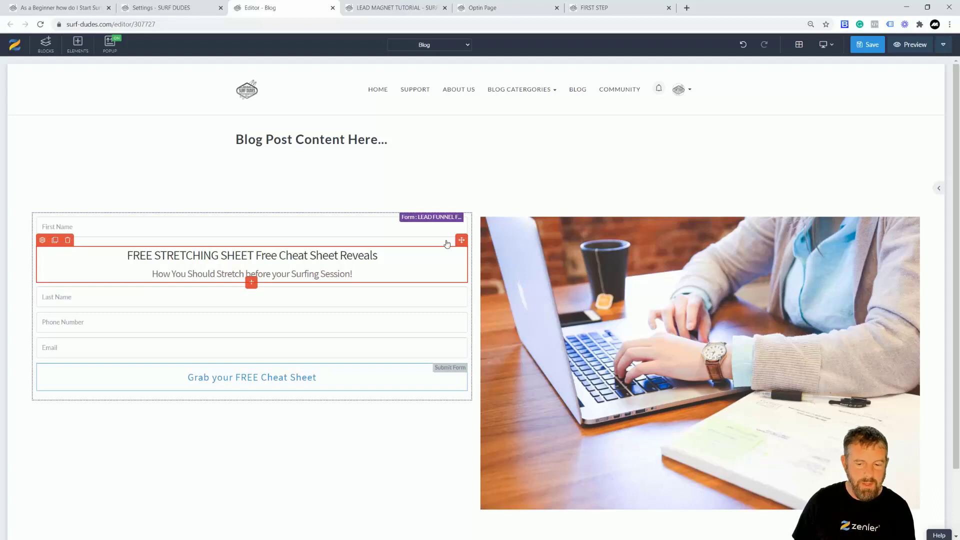
drag(461, 240, 429, 212)
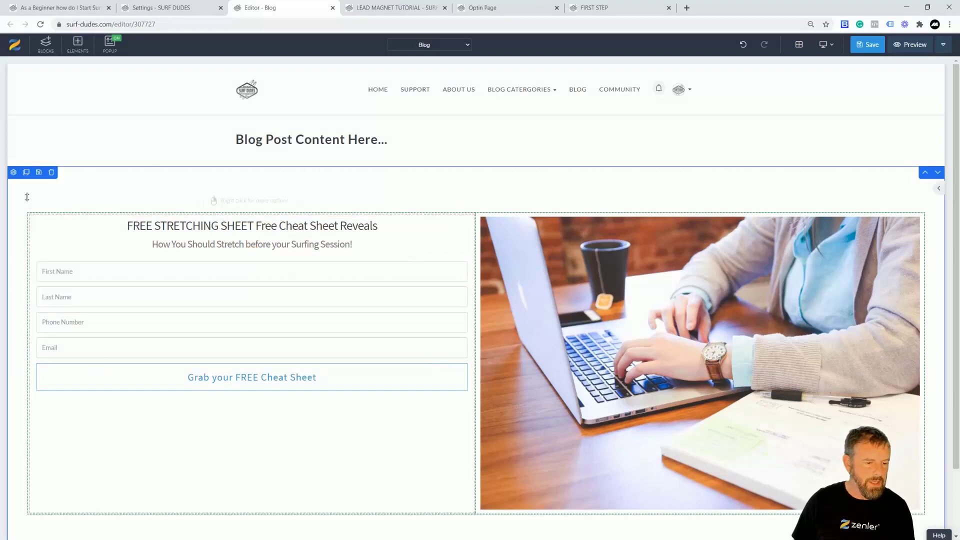
Set the background color of the block containing the form and image to light grey
click(13, 172)
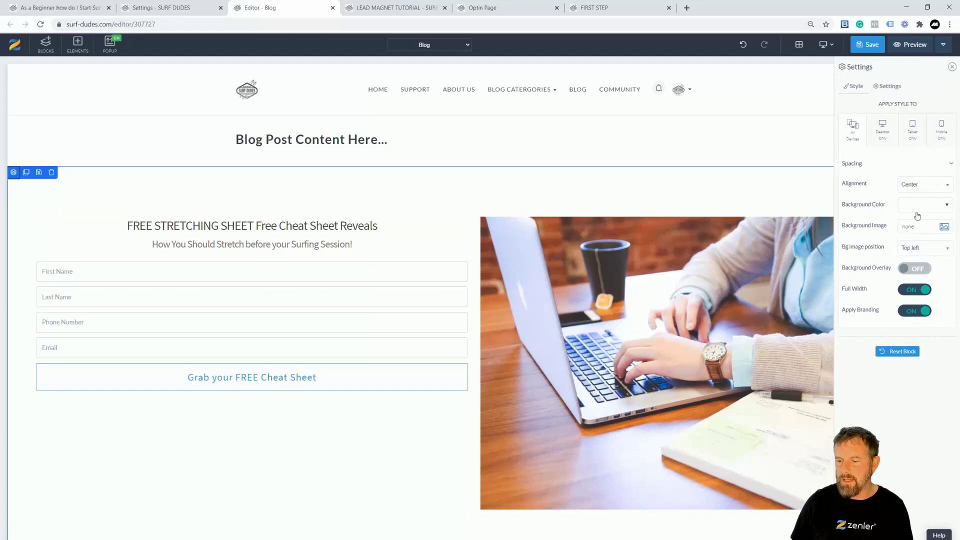
click(947, 207)
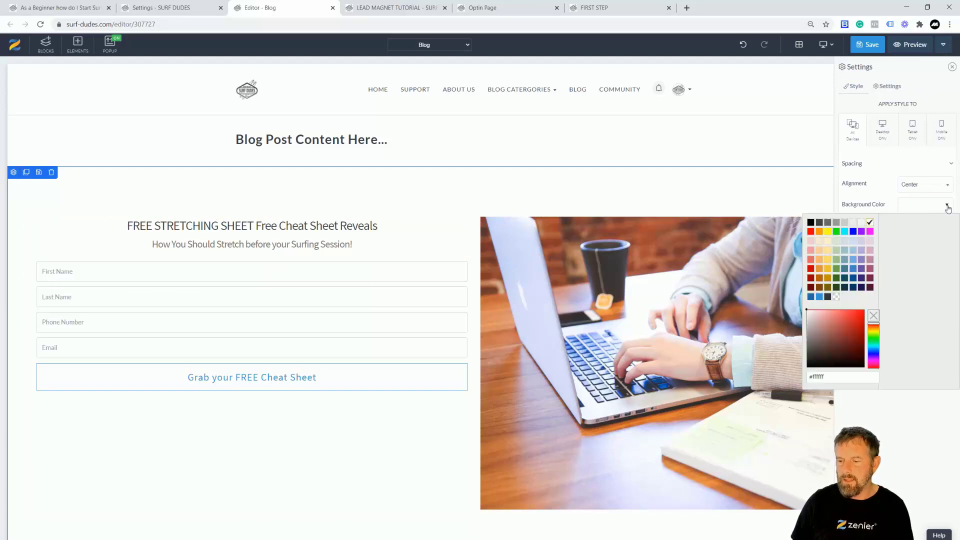
click(860, 223)
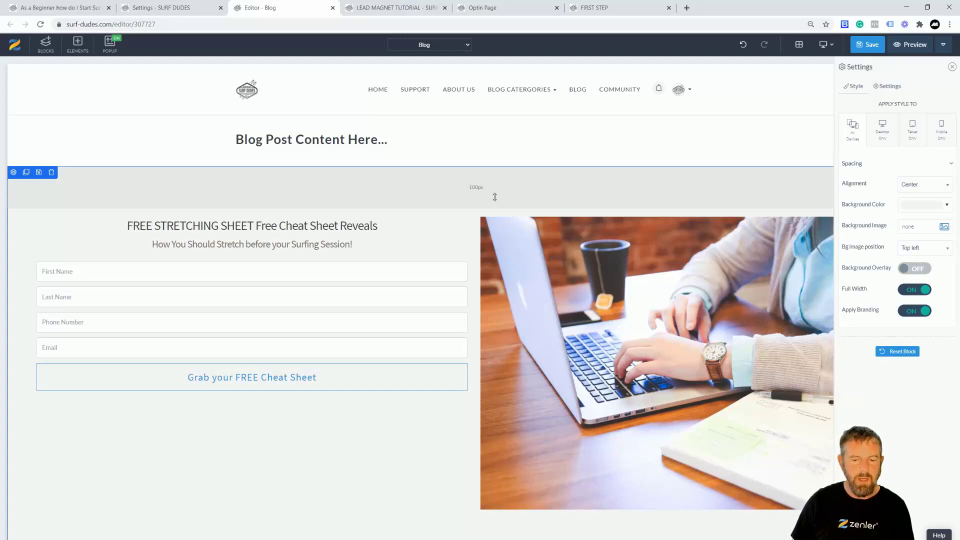
Shrink the empty space above and below the form and image inside the grey block
drag(469, 201, 464, 175)
drag(456, 528, 456, 487)
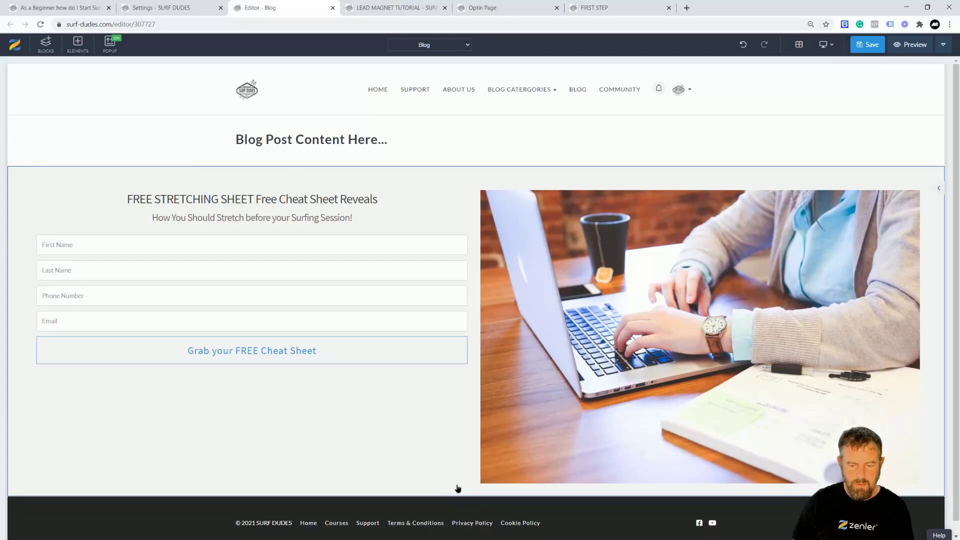
drag(435, 181, 433, 166)
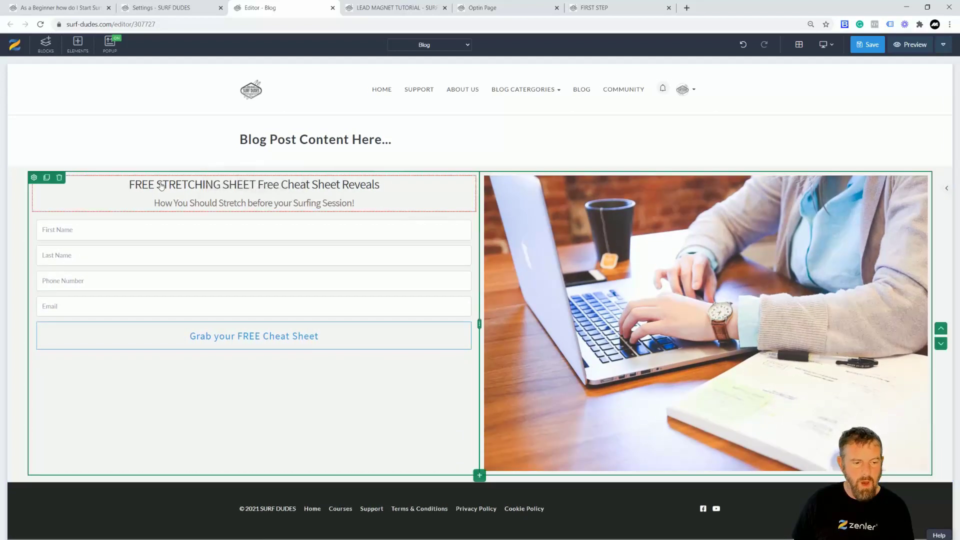
Set the form and image row's top spacing to -10 and bottom spacing to -14, and save the page
click(714, 275)
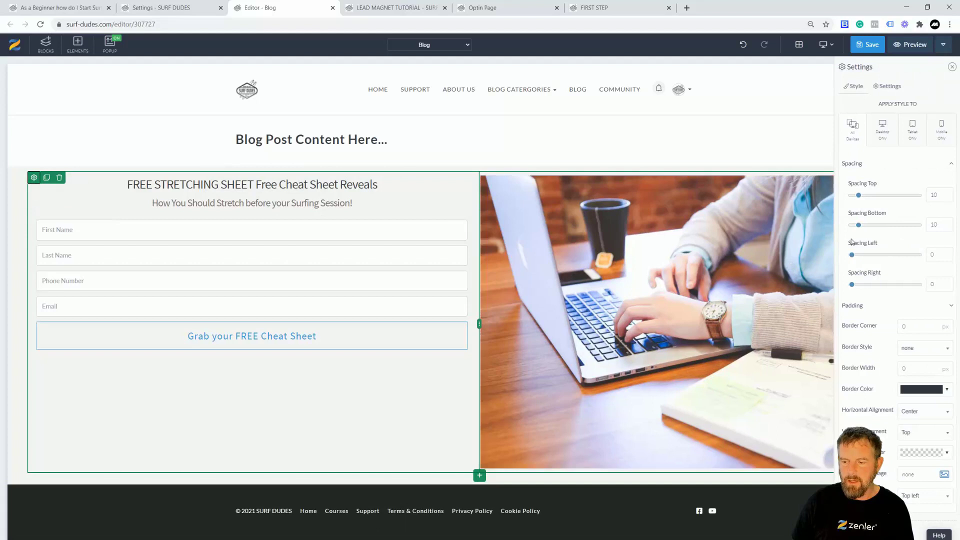
drag(858, 197, 851, 196)
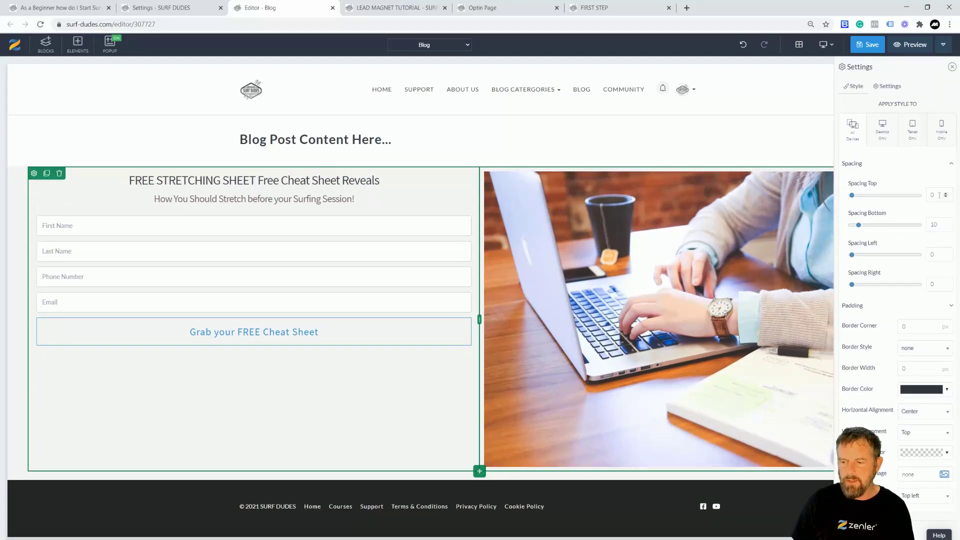
text(-10)
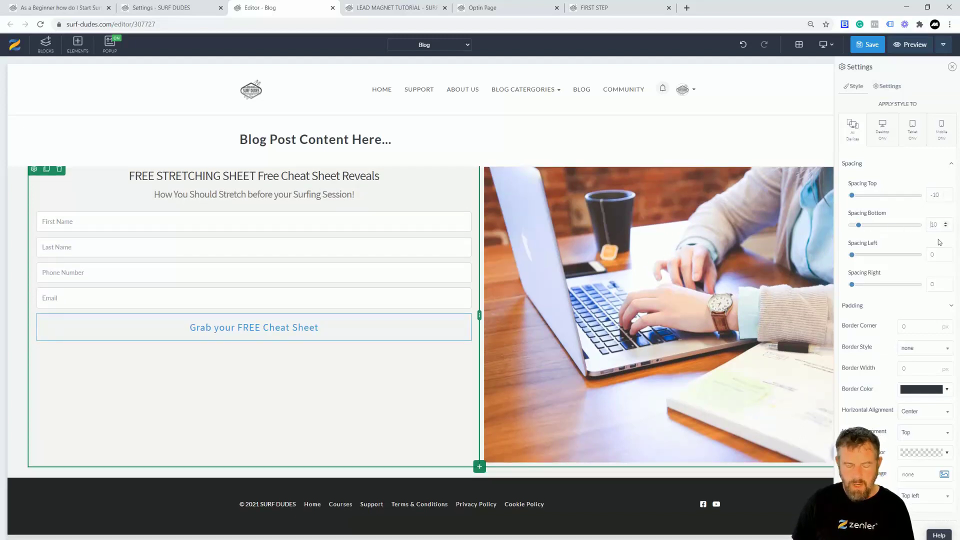
text(-14)
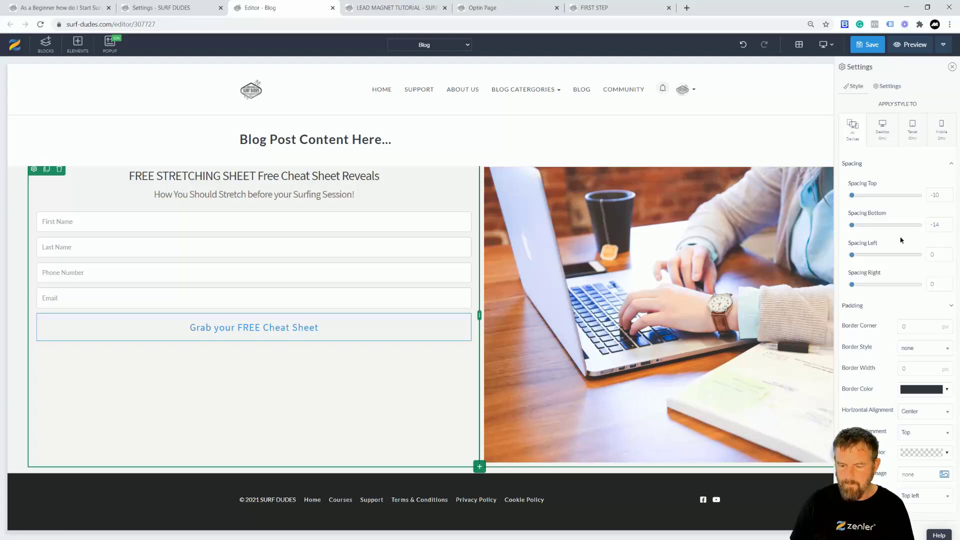
click(948, 307)
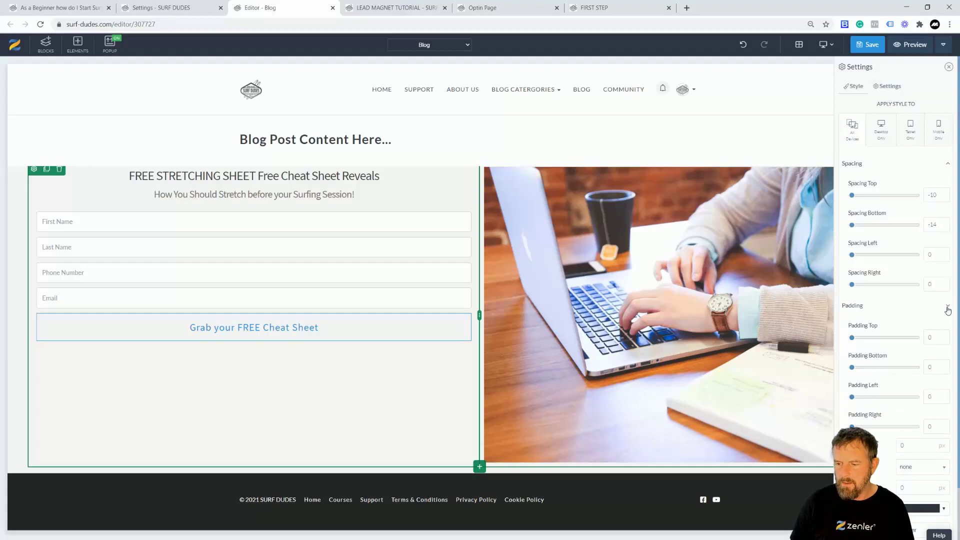
click(947, 306)
click(867, 49)
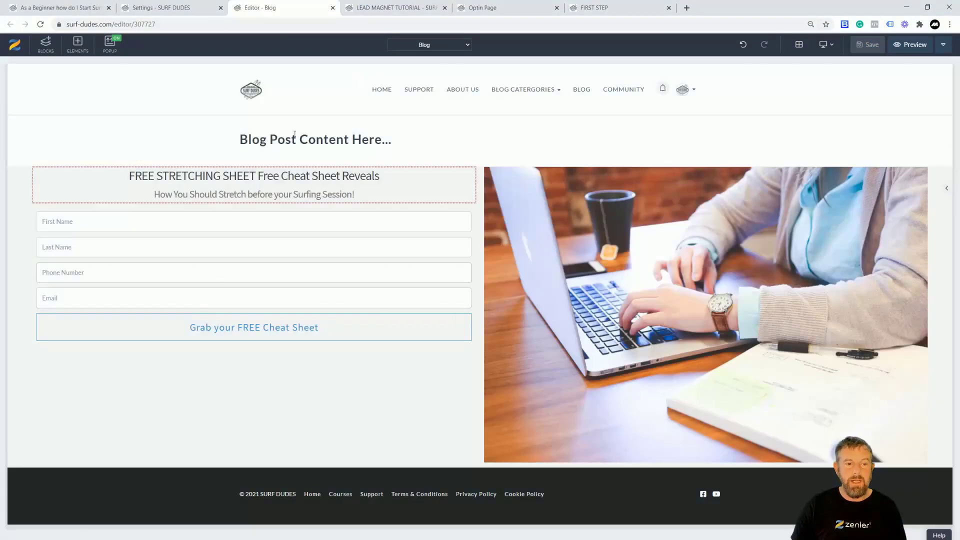
Reload the live post "As a Beginner how do I Start Surfing" and examine the layout of the opt-in form below the comments
click(55, 8)
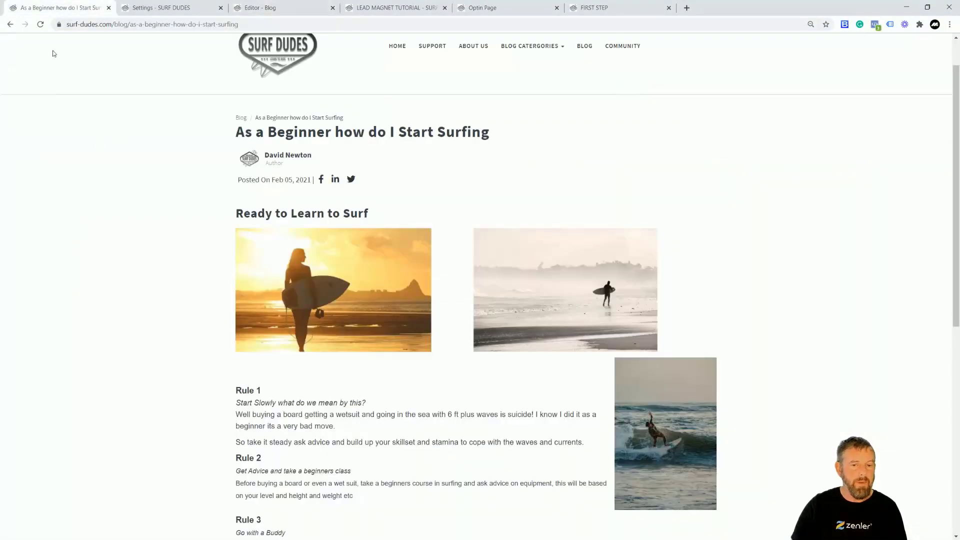
click(161, 11)
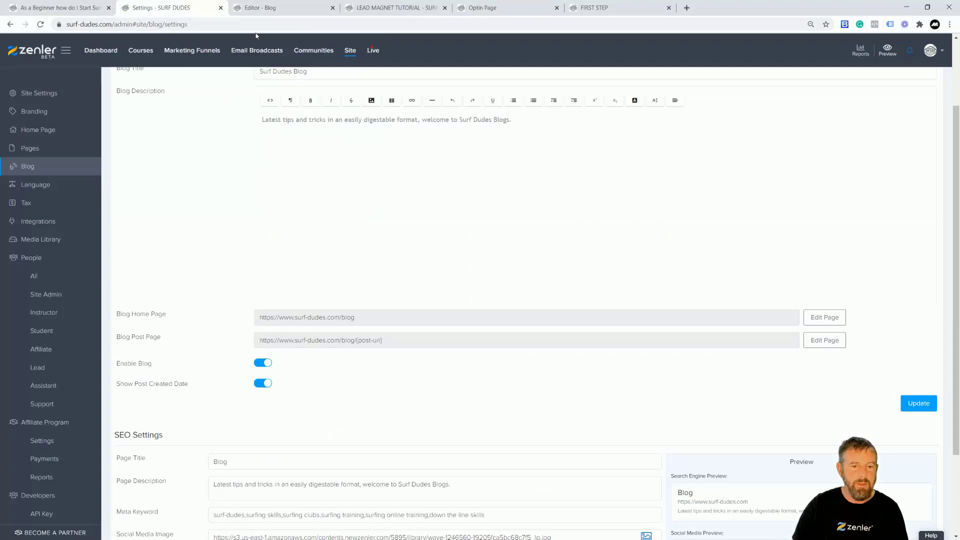
click(263, 9)
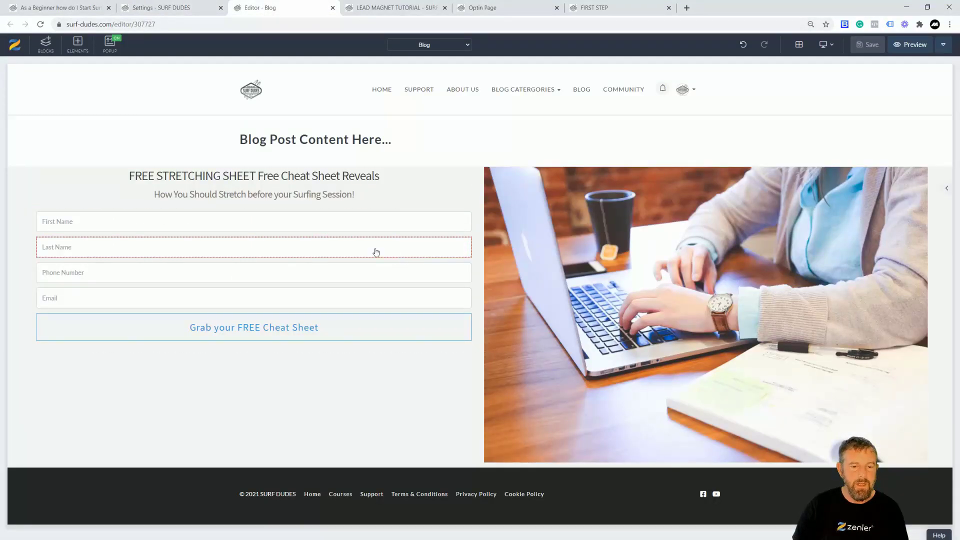
click(48, 8)
click(40, 24)
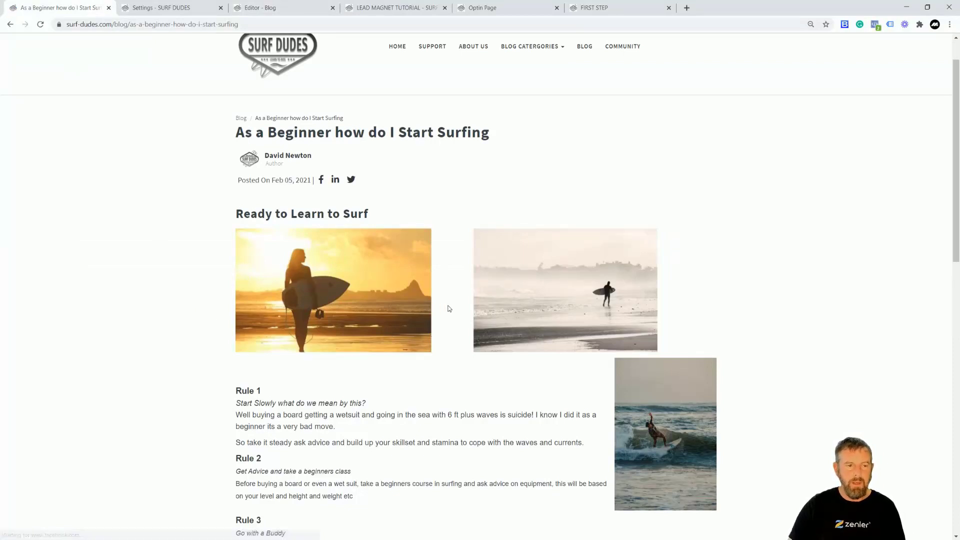
scroll(460, 306, down, 13)
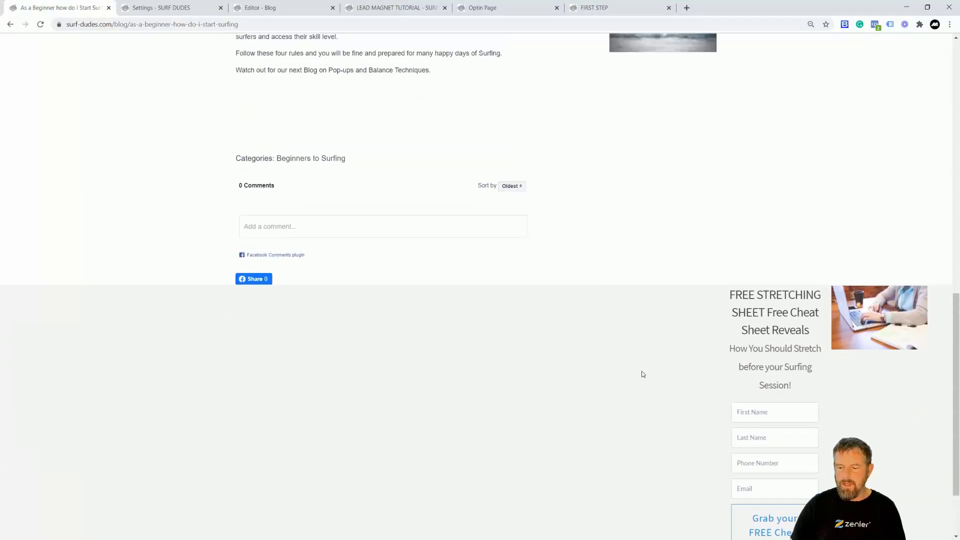
scroll(639, 373, up, 1)
scroll(638, 375, down, 3)
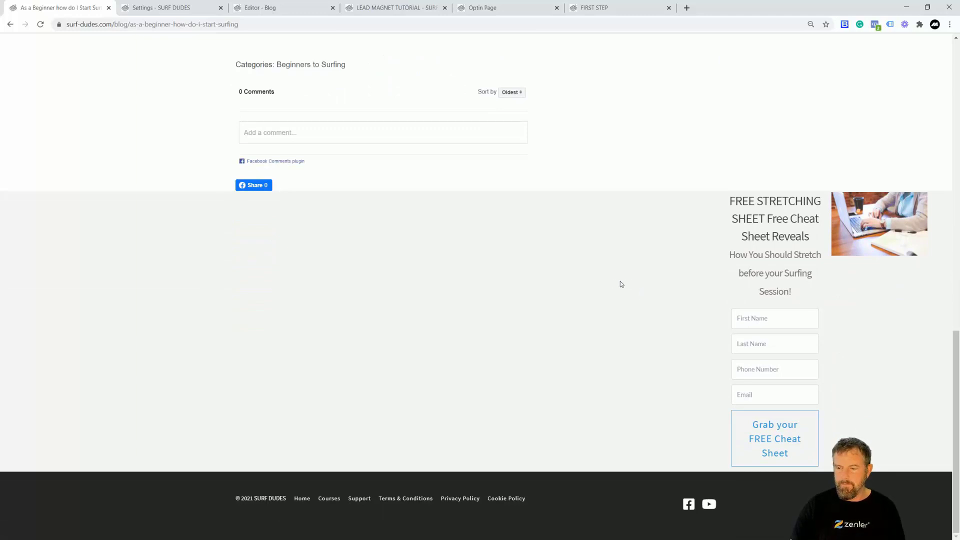
Return to the blog post template editor, set the laptop image's top spacing to -10, and save the page
click(151, 14)
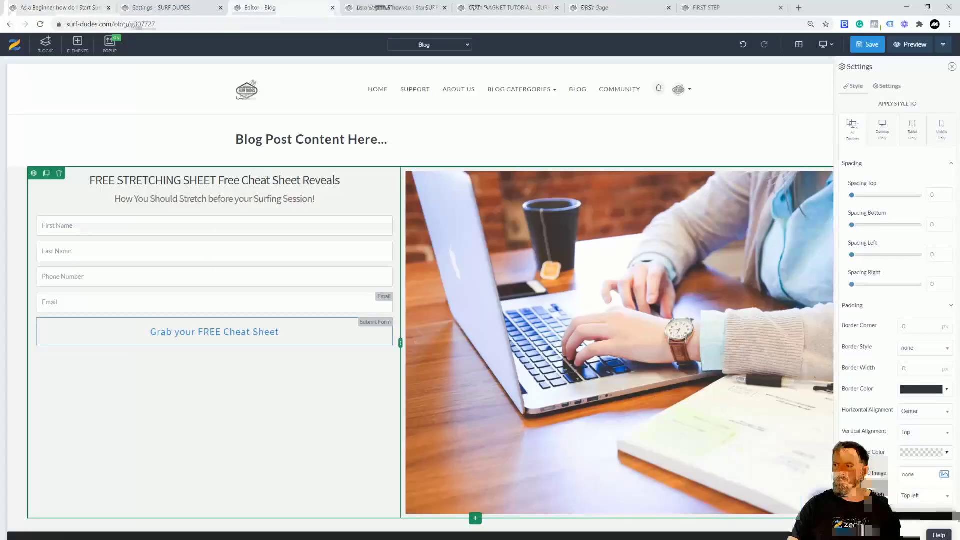
drag(852, 196, 851, 195)
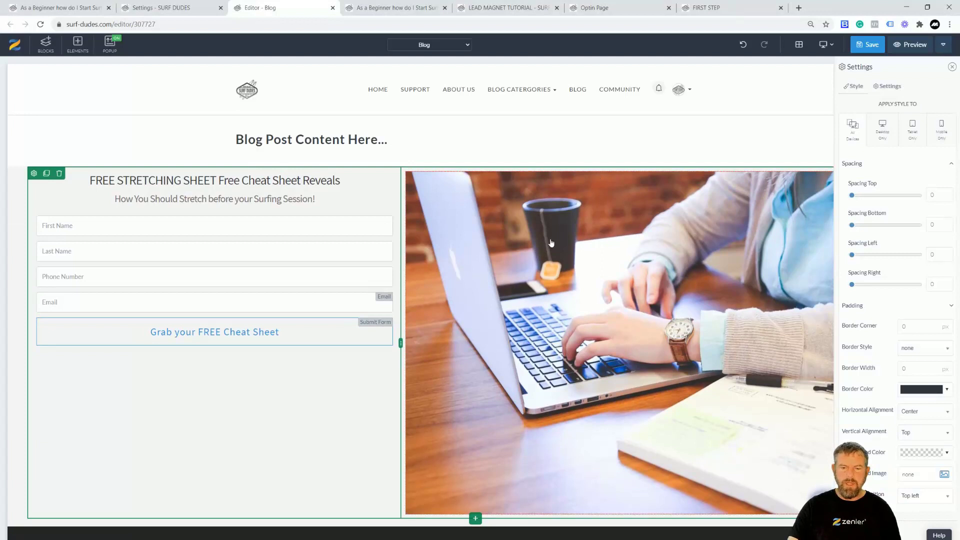
click(435, 225)
click(408, 179)
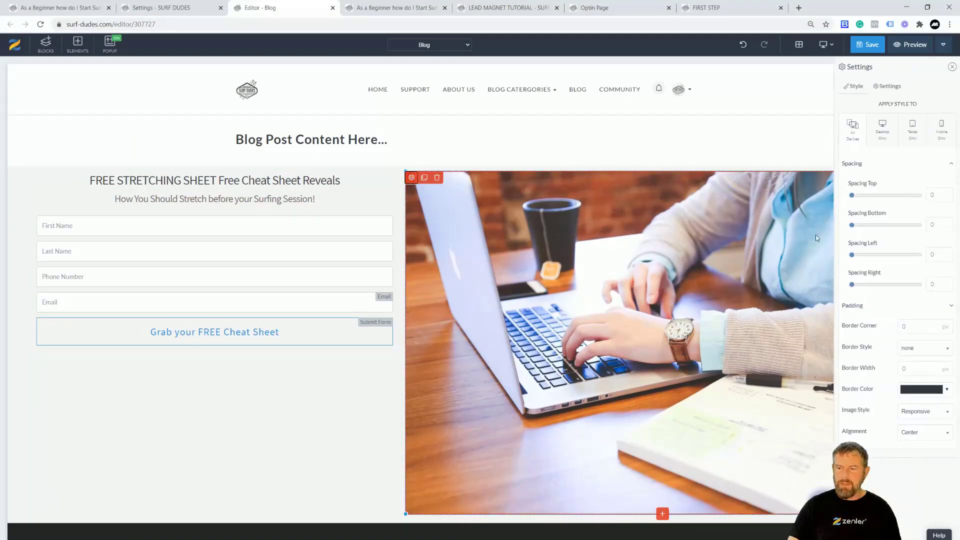
double_click(934, 196)
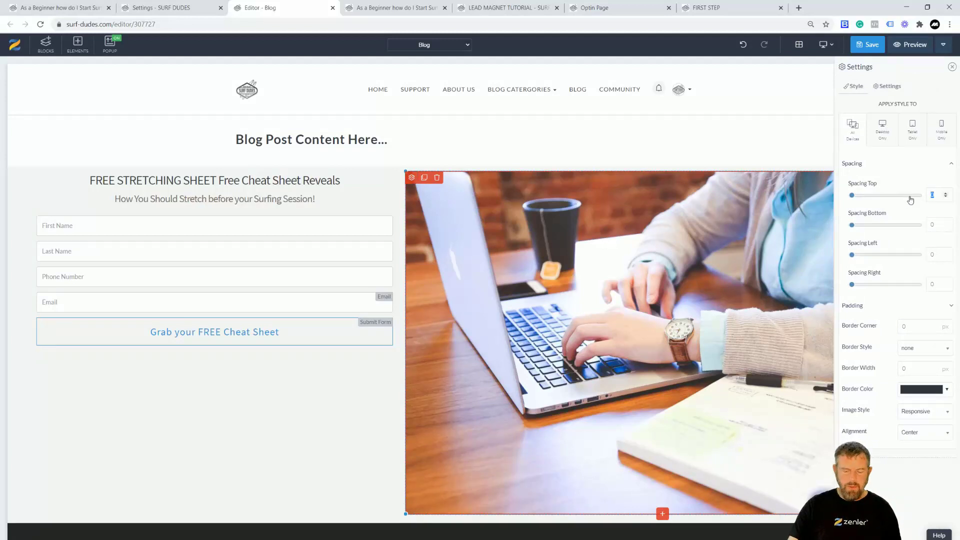
key(BackSpace)
text(-)
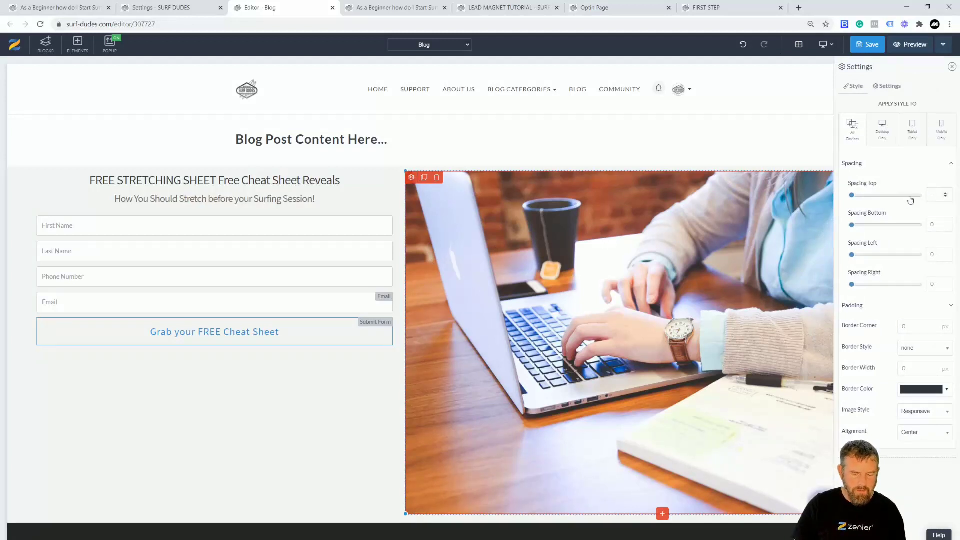
text(10)
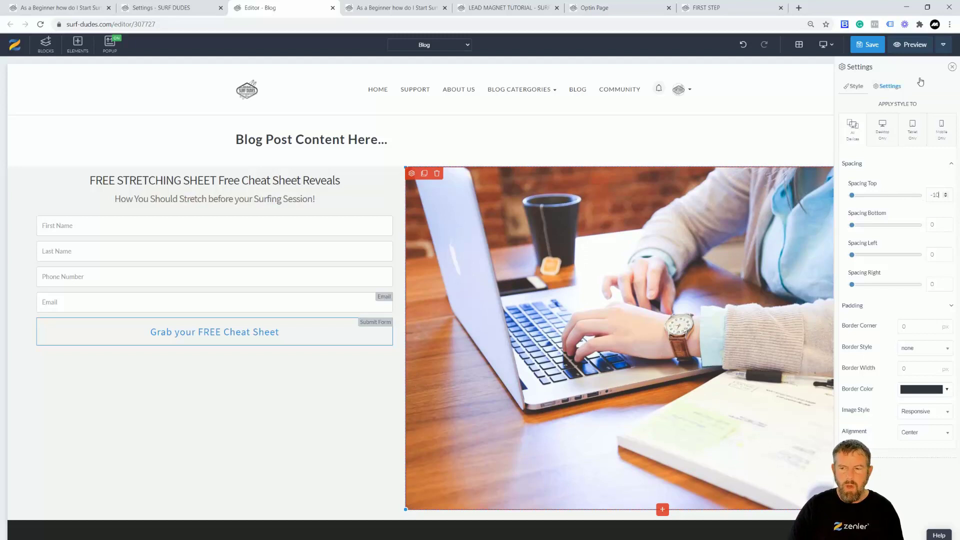
click(869, 45)
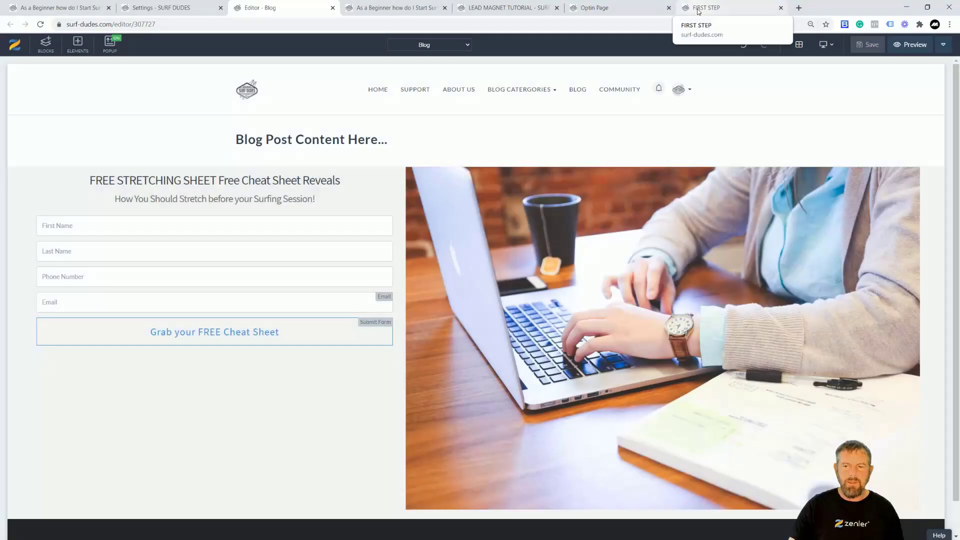
Reload the blog post preview and examine how the opt-in form and image sit between the comments and the footer
click(698, 9)
click(602, 9)
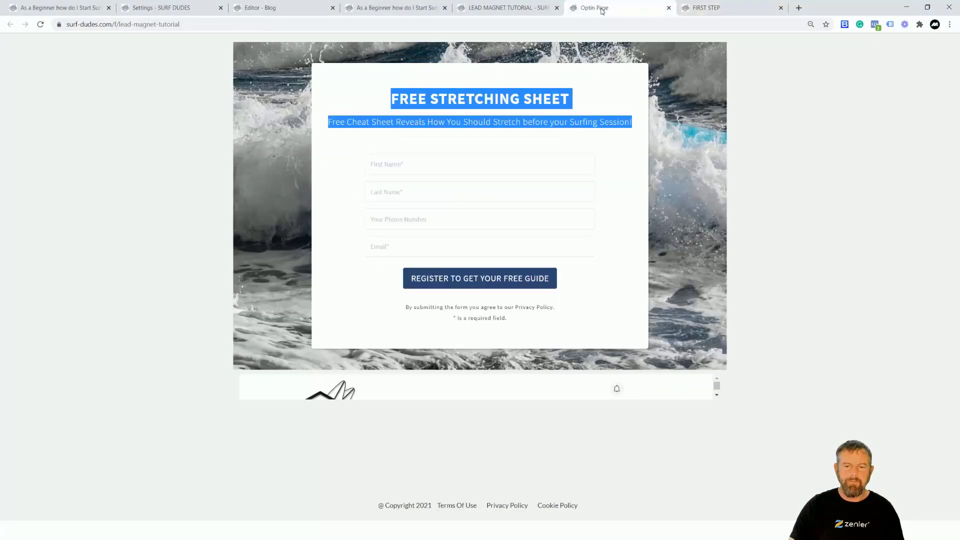
click(505, 9)
click(388, 10)
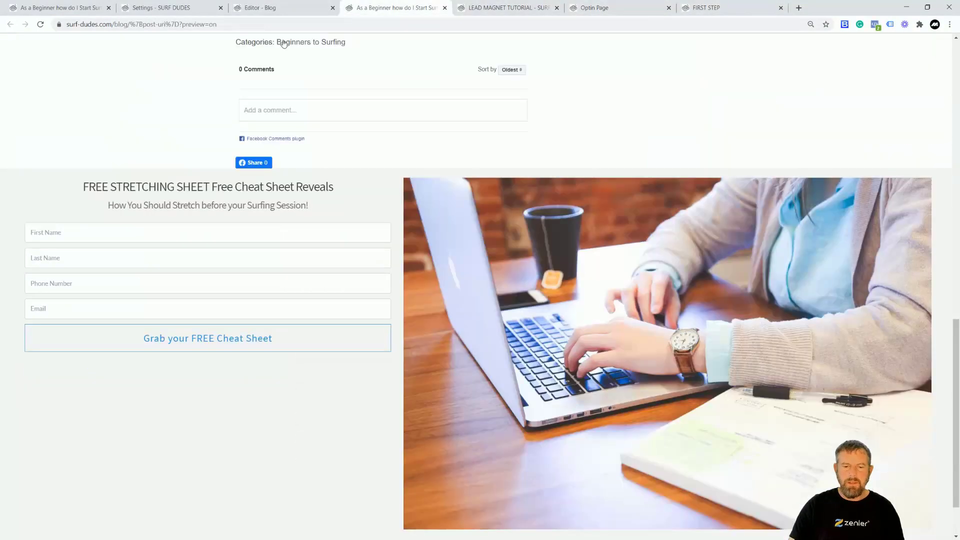
click(951, 40)
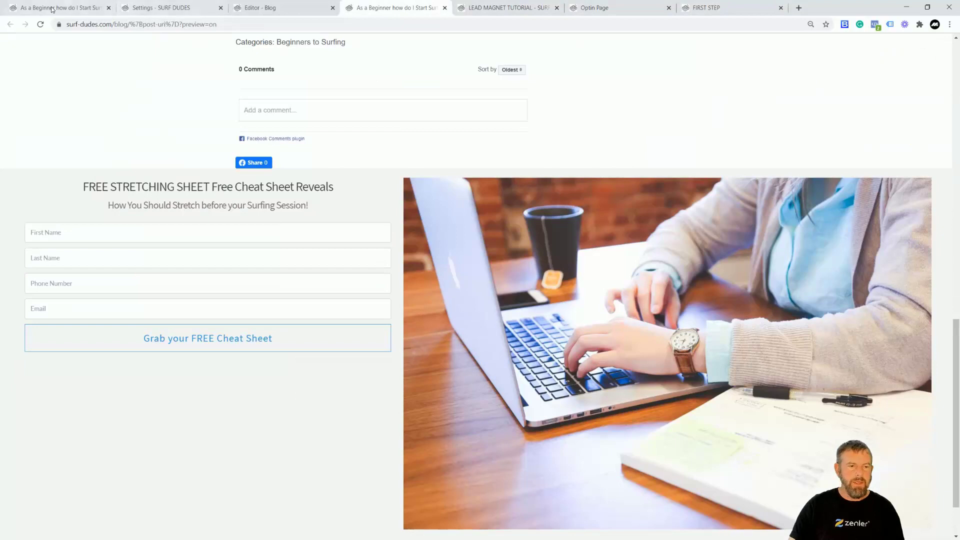
click(40, 24)
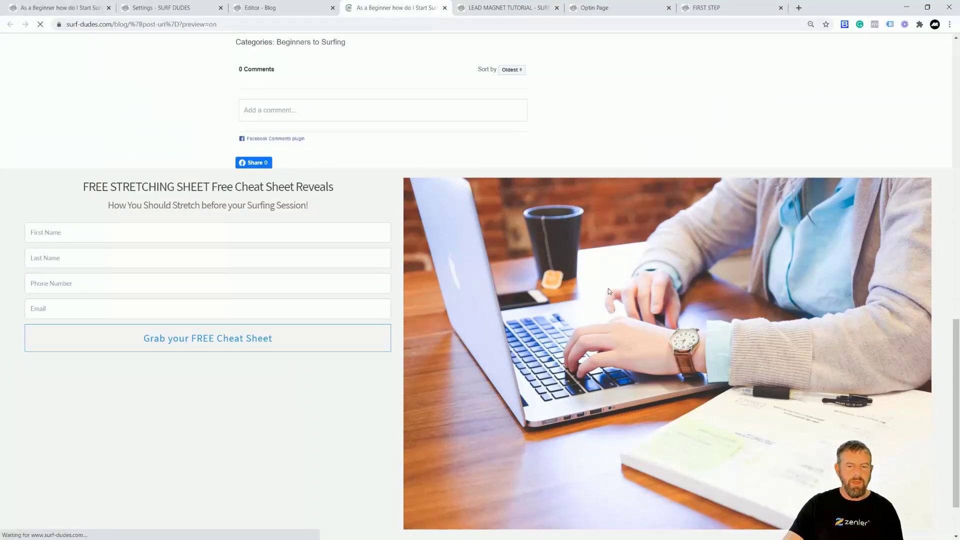
scroll(714, 271, down, 10)
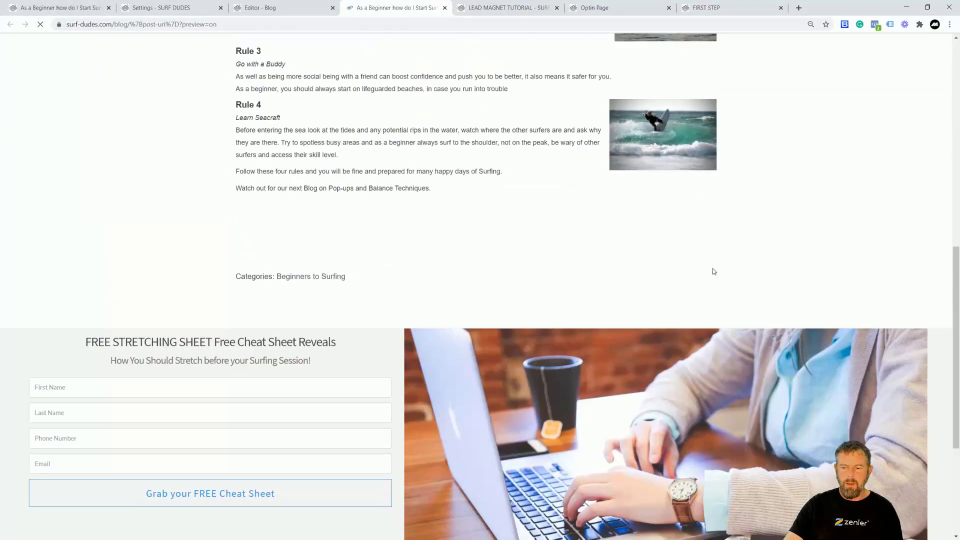
scroll(714, 272, down, 3)
scroll(713, 272, down, 3)
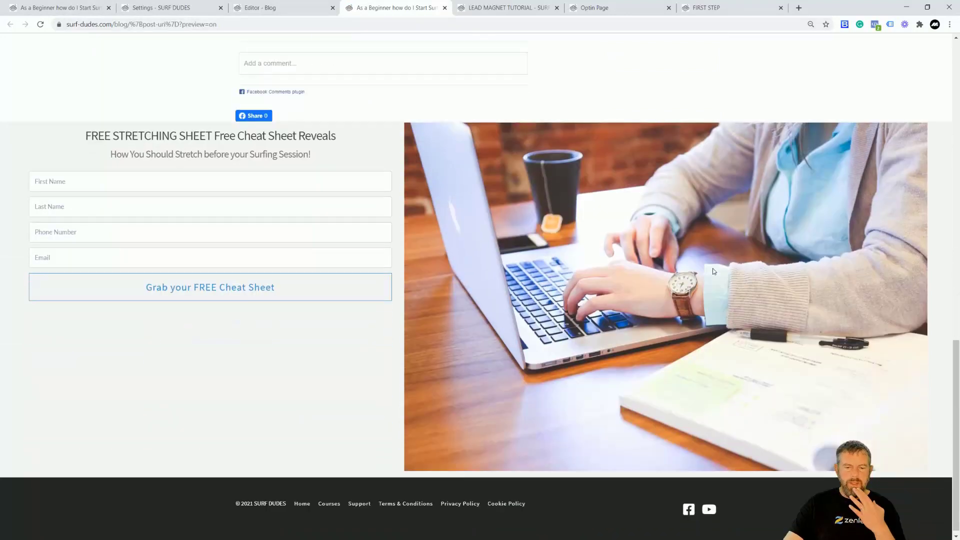
scroll(714, 271, up, 2)
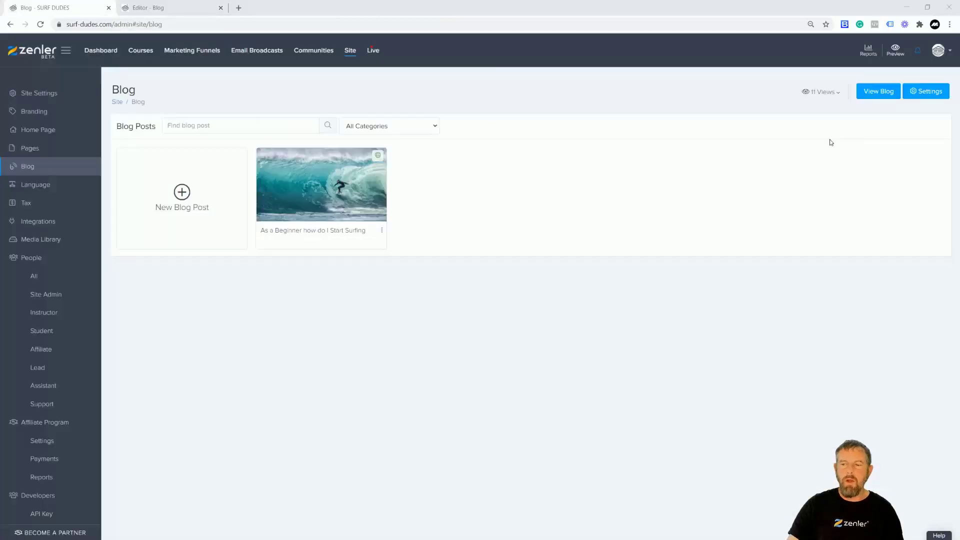
Open surf-dudes.com in an incognito window and go to the blog post "As a Beginner how do I Start Surfing"
click(950, 24)
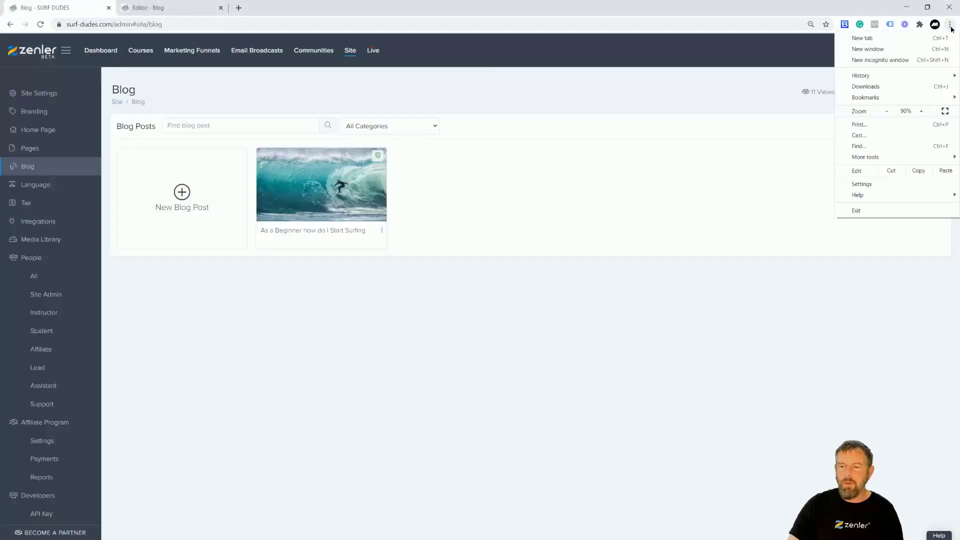
click(886, 60)
text(surf-dudes.com)
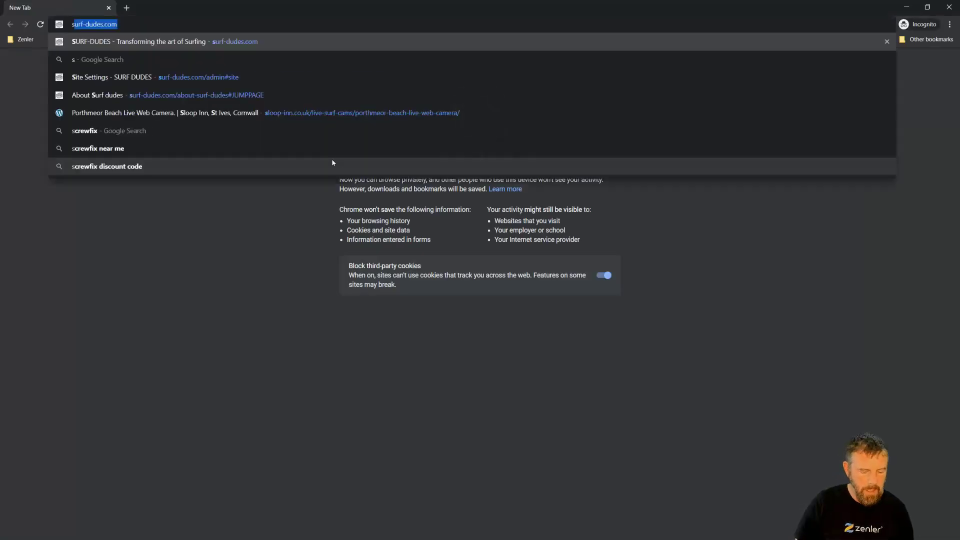
click(246, 43)
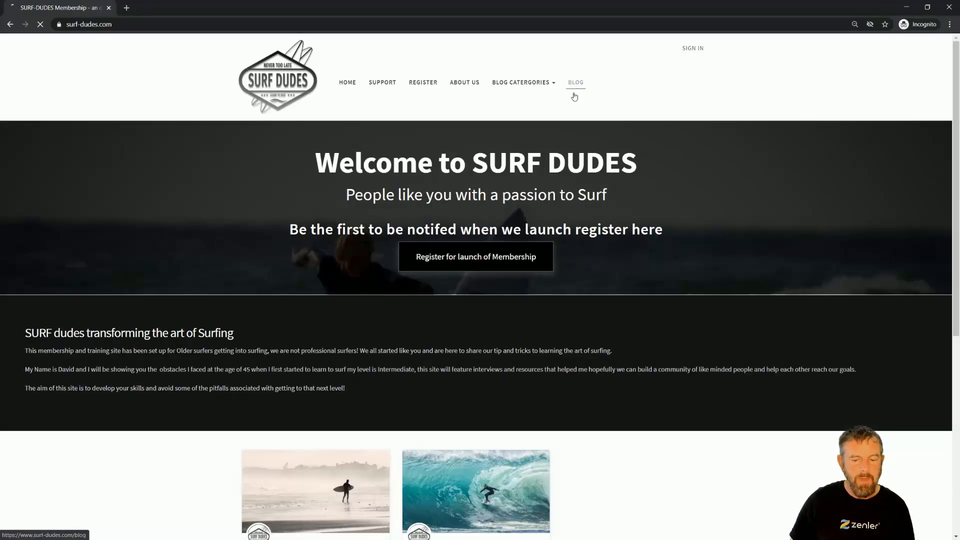
scroll(566, 261, down, 1)
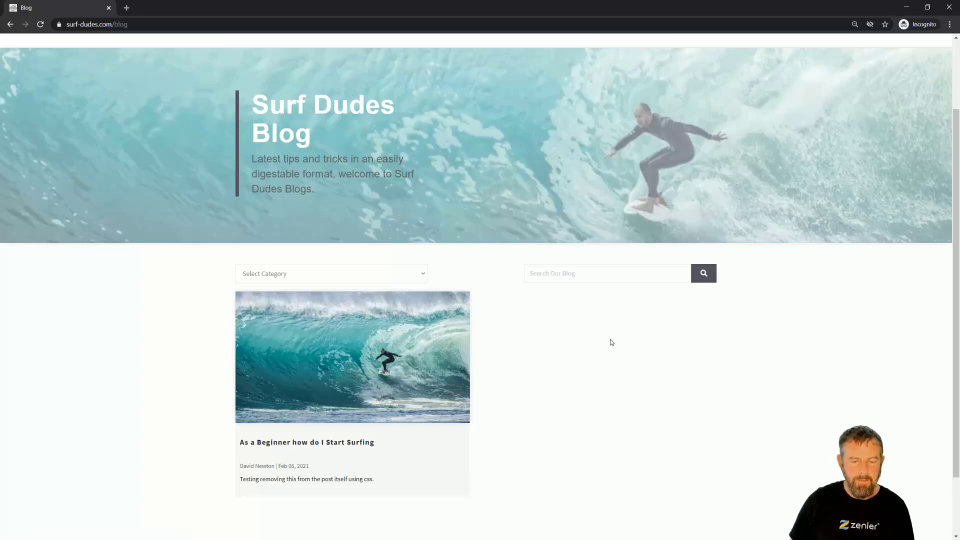
click(325, 441)
Fill in the post's cheat sheet form with a first name, last name and e-mail address, leaving the phone number blank, and submit it
scroll(573, 358, down, 9)
scroll(573, 357, down, 4)
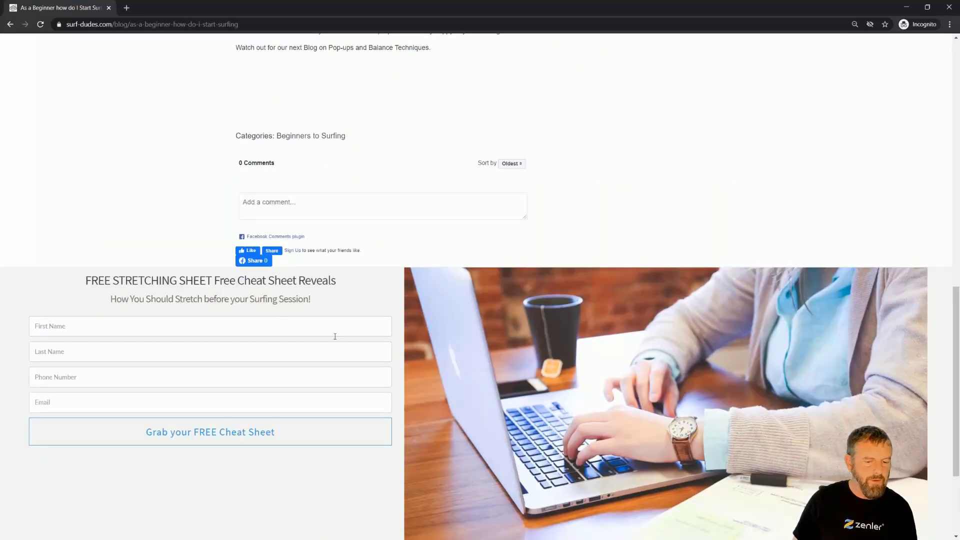
scroll(353, 325, down, 3)
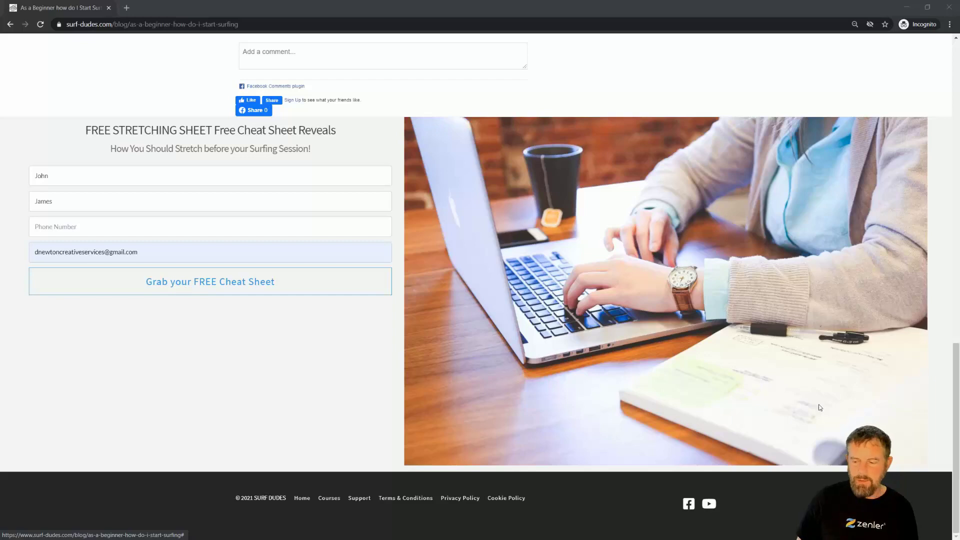
click(191, 285)
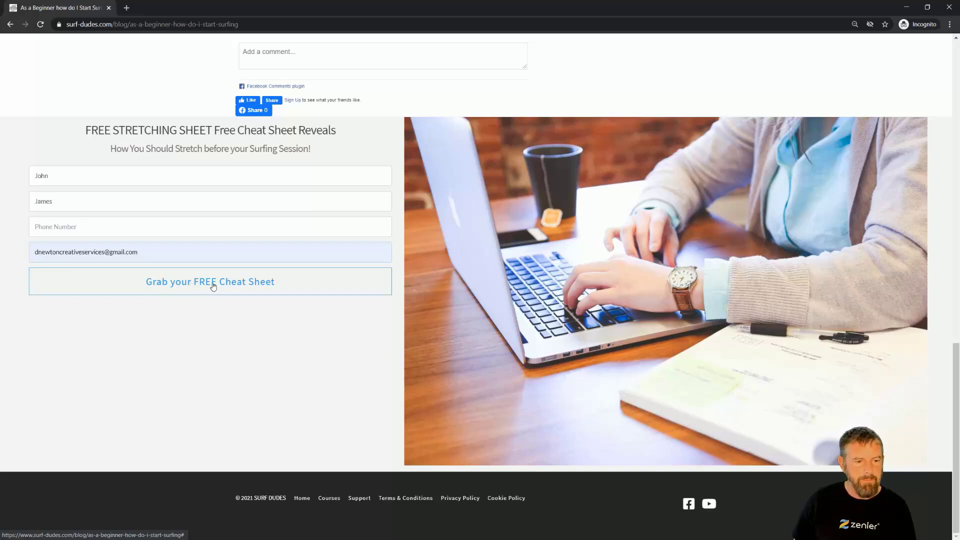
click(213, 286)
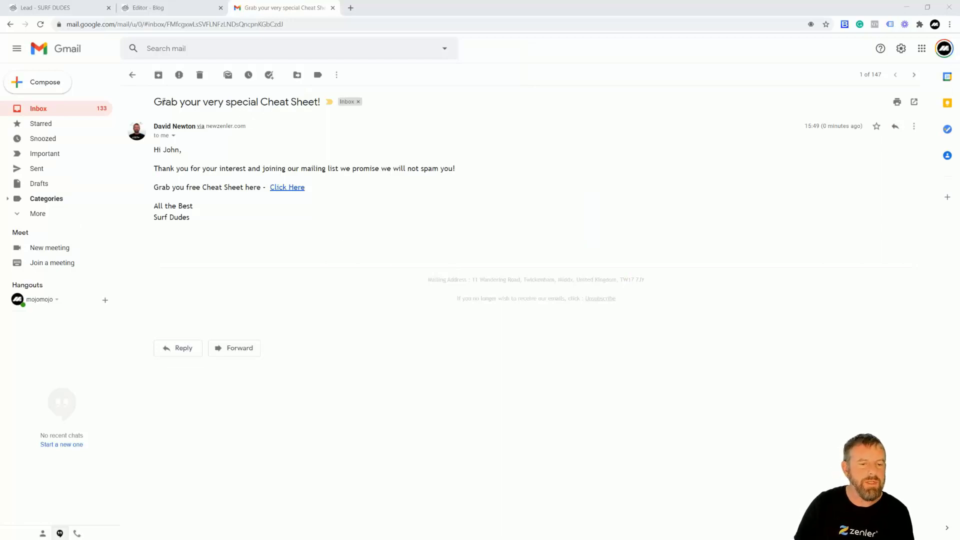
Read the "Grab your very special Cheat Sheet!" e-mail in Gmail and follow its link to the cheat sheet download page
drag(152, 150, 456, 171)
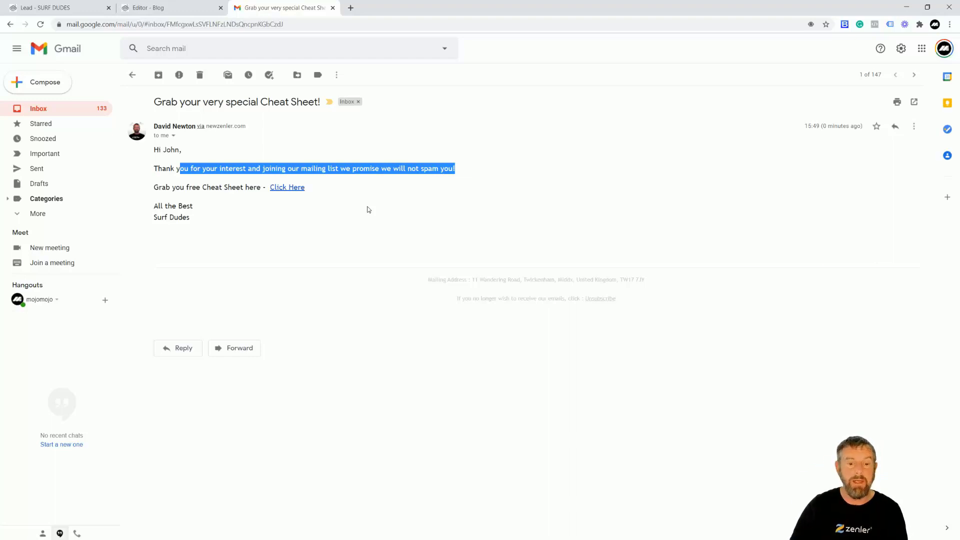
click(286, 189)
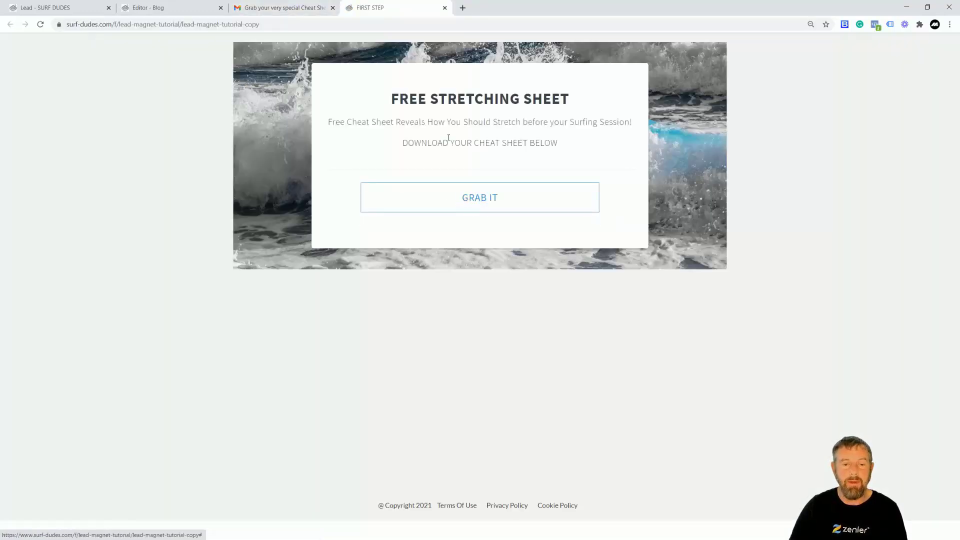
Check the new contact's role and tag in Zenler's list of leads
click(70, 10)
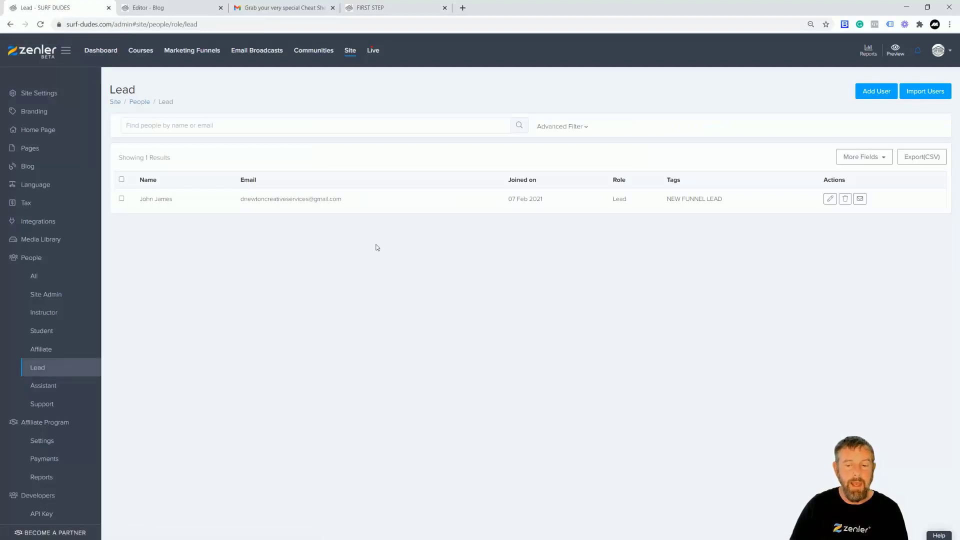
drag(627, 199, 611, 202)
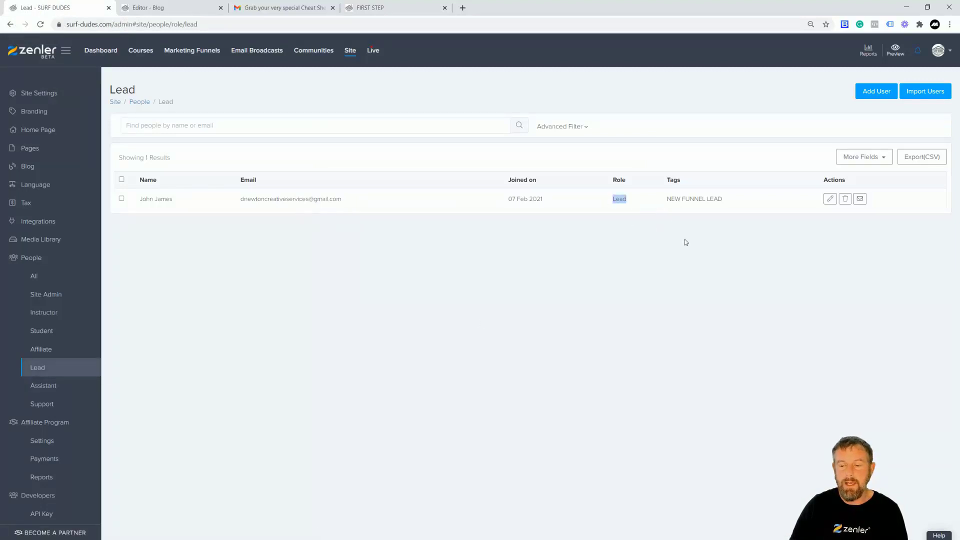
mouse_move(723, 199)
mouse_down()
mouse_move(666, 199)
mouse_move(727, 203)
mouse_up()
click(657, 263)
click(613, 292)
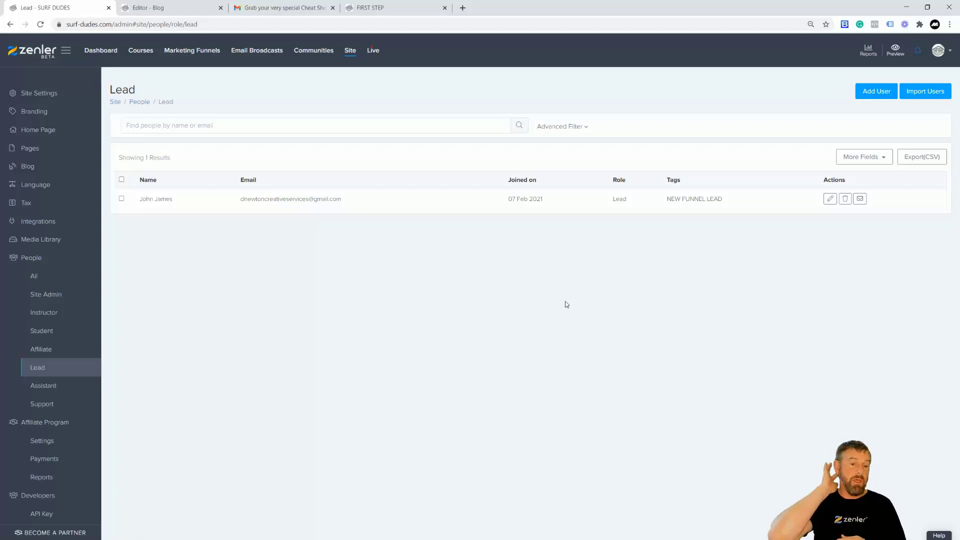
Go back to the cheat sheet e-mail in Gmail and highlight its "Click Here" link
click(268, 8)
click(397, 204)
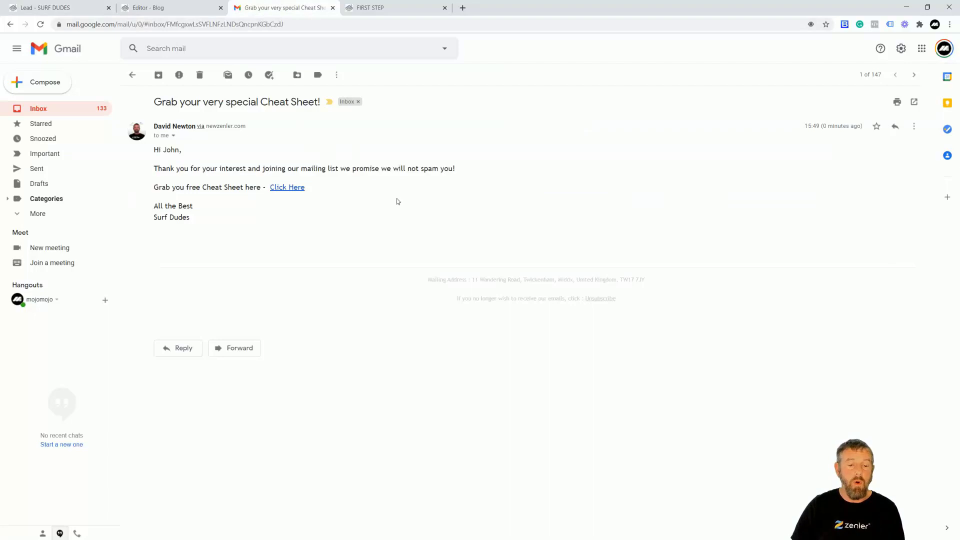
drag(311, 190, 277, 187)
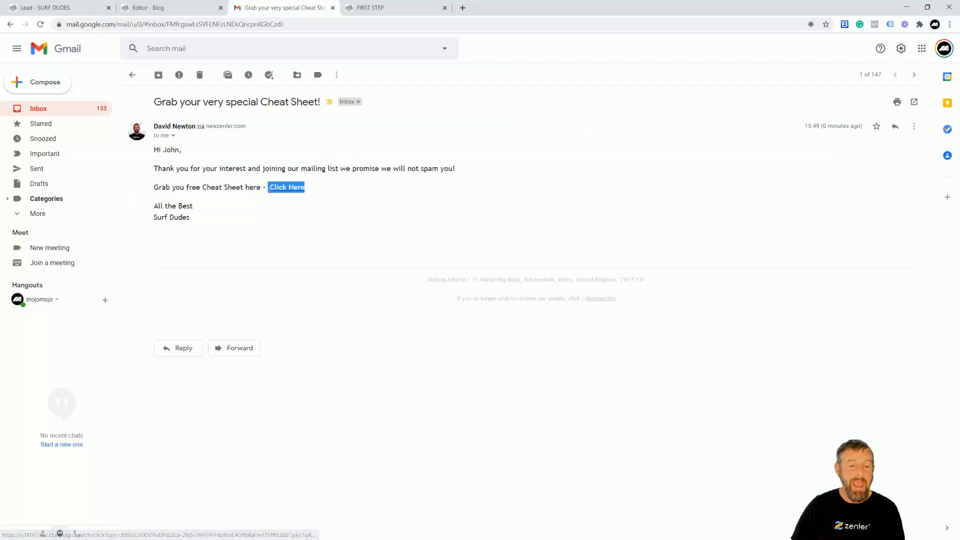
click(352, 200)
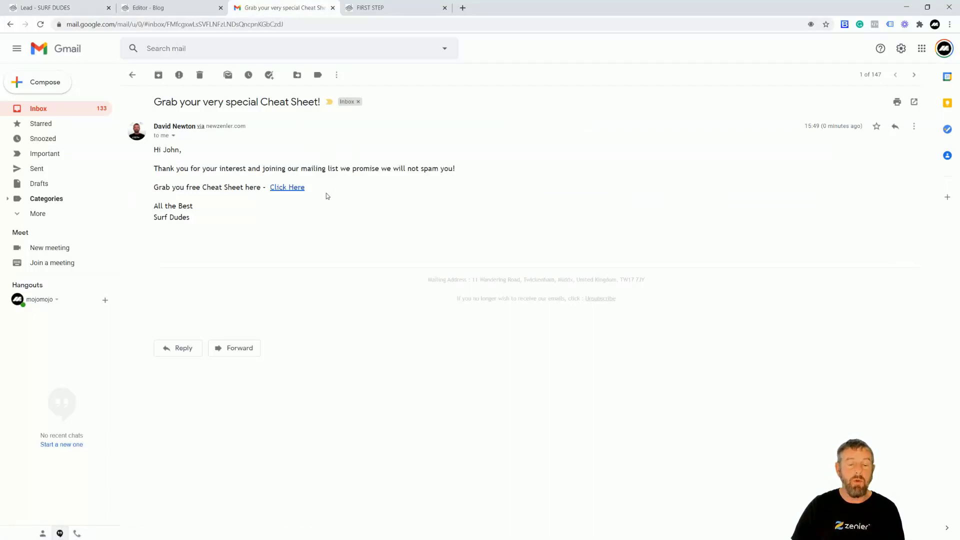
drag(310, 191, 157, 187)
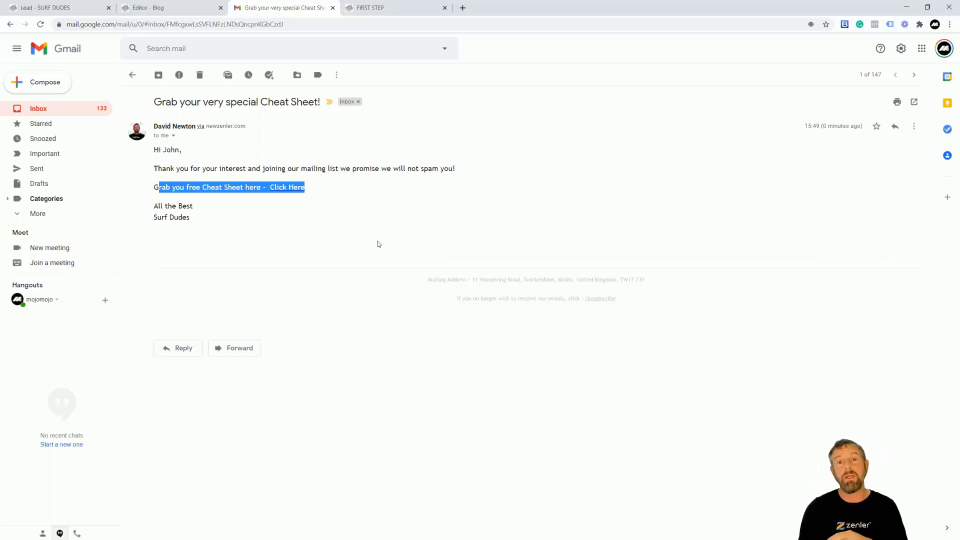
drag(314, 188, 240, 183)
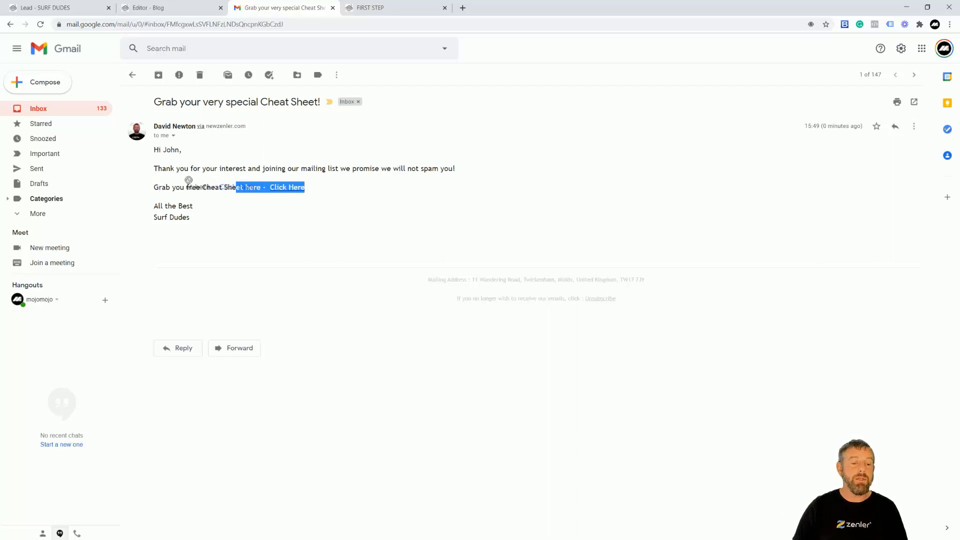
click(334, 205)
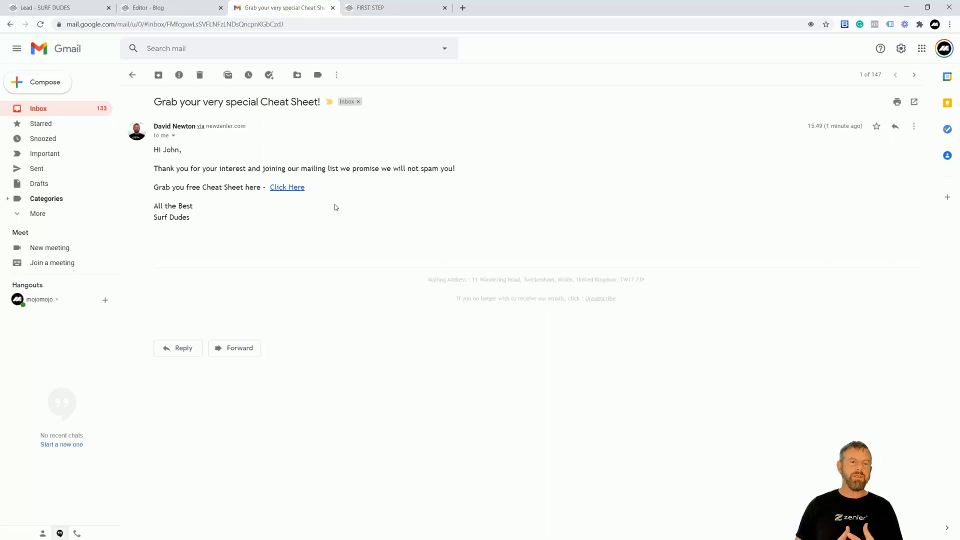
Return to the blog post template in the Zenler editor and copy the opt-in form block's entire code, leaving it unedited
click(180, 11)
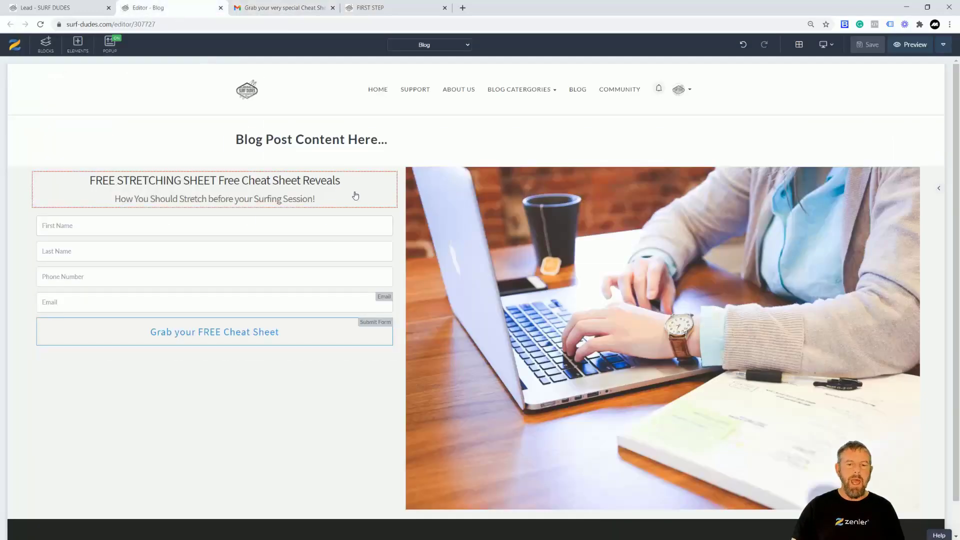
click(307, 390)
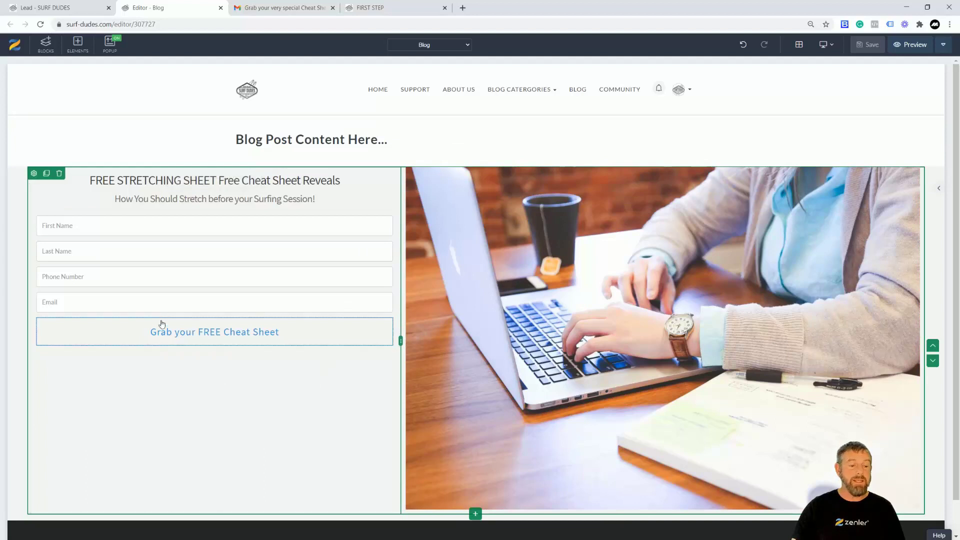
click(22, 279)
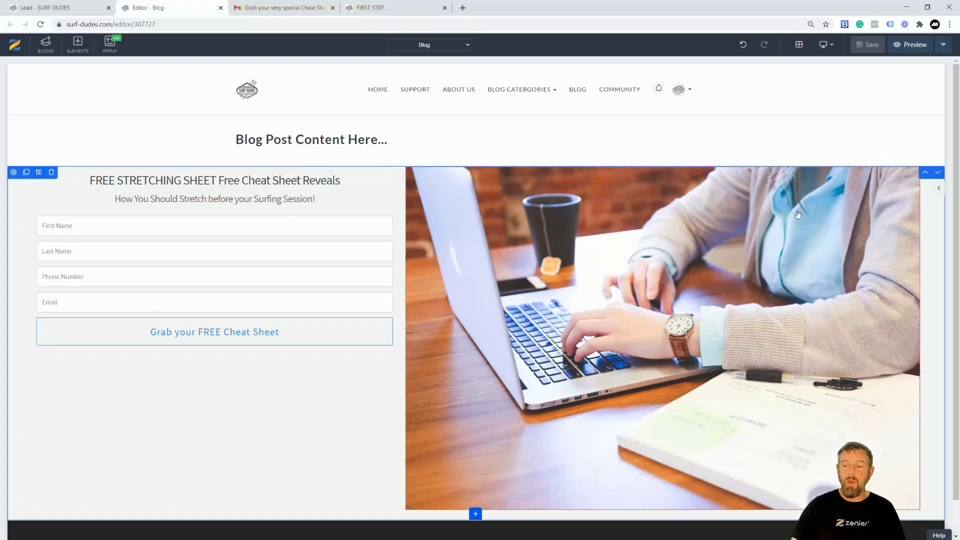
click(938, 188)
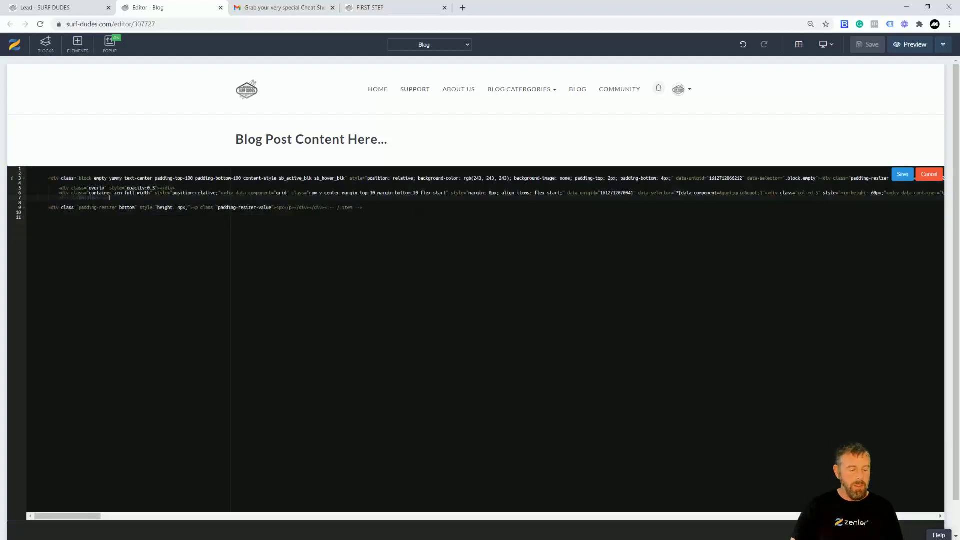
key(ctrl+a)
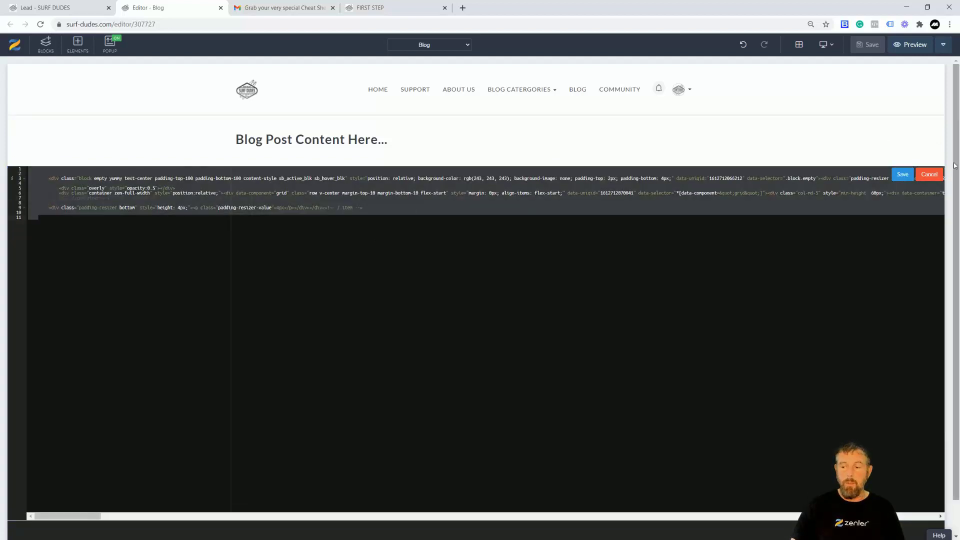
click(928, 174)
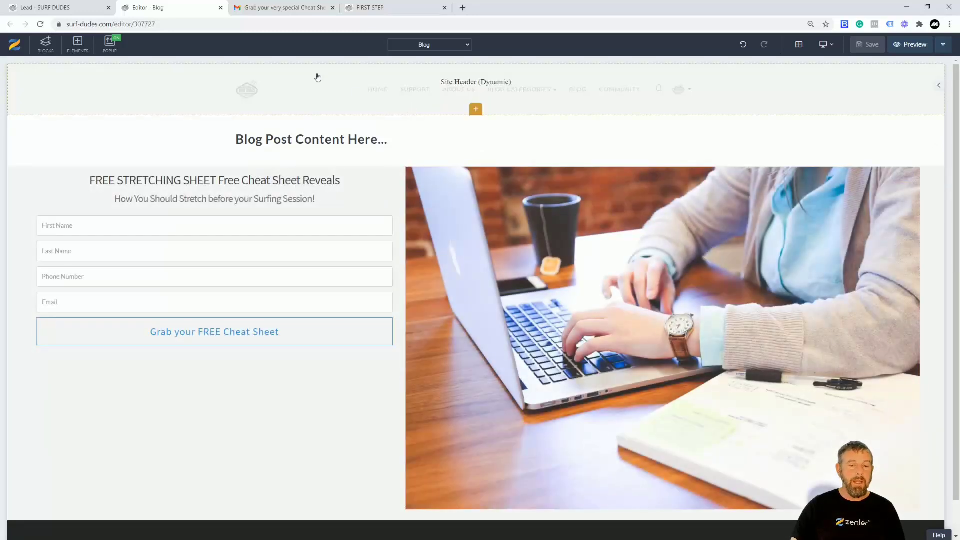
Go to the site's blog settings and open the Blog Home Page for editing
click(71, 9)
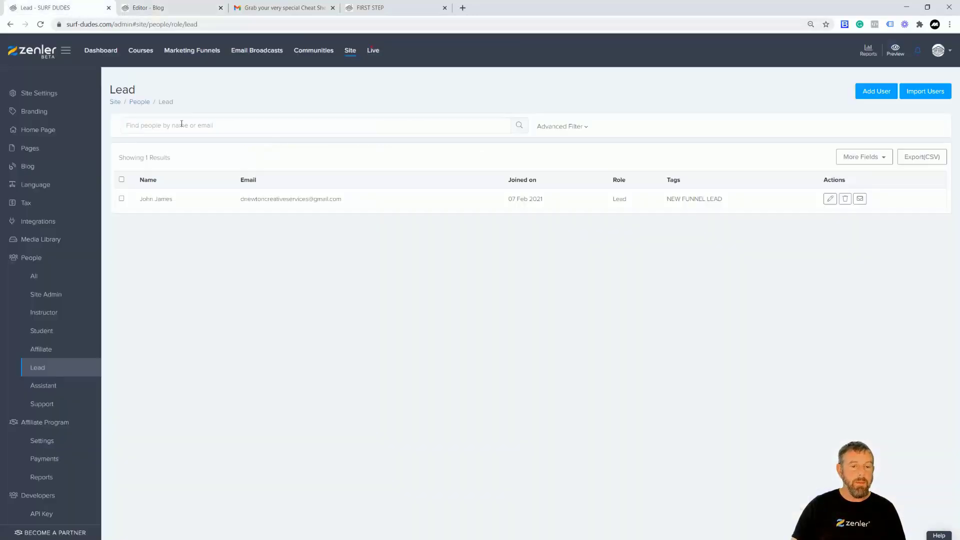
click(28, 166)
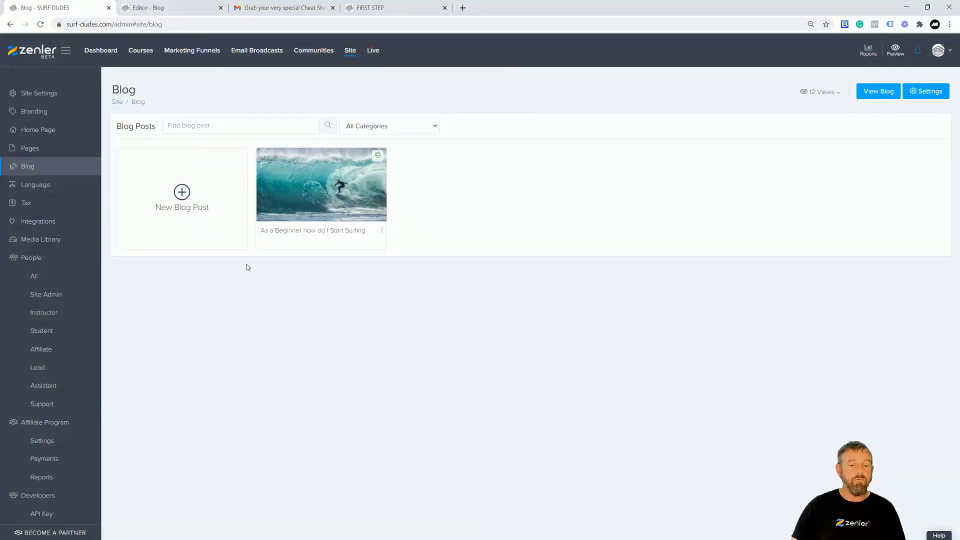
click(325, 207)
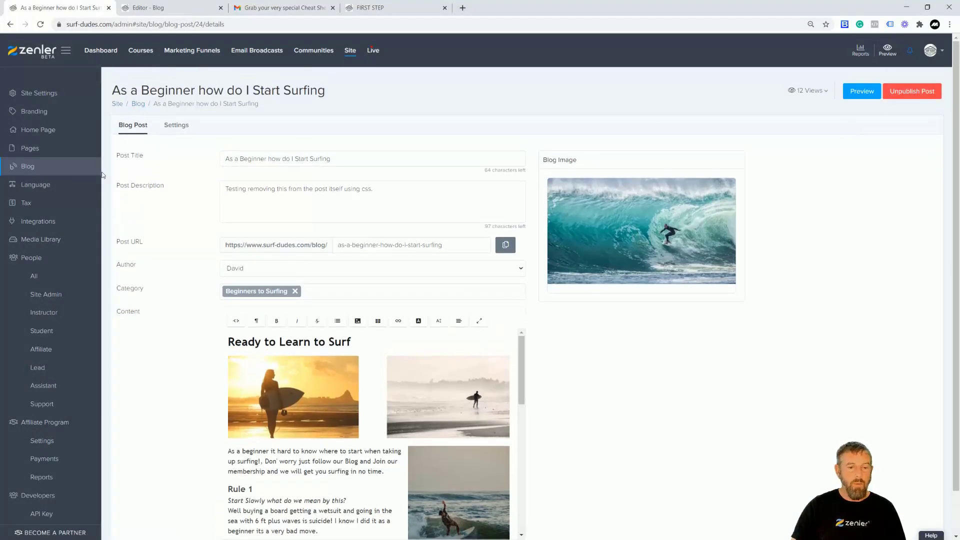
click(34, 168)
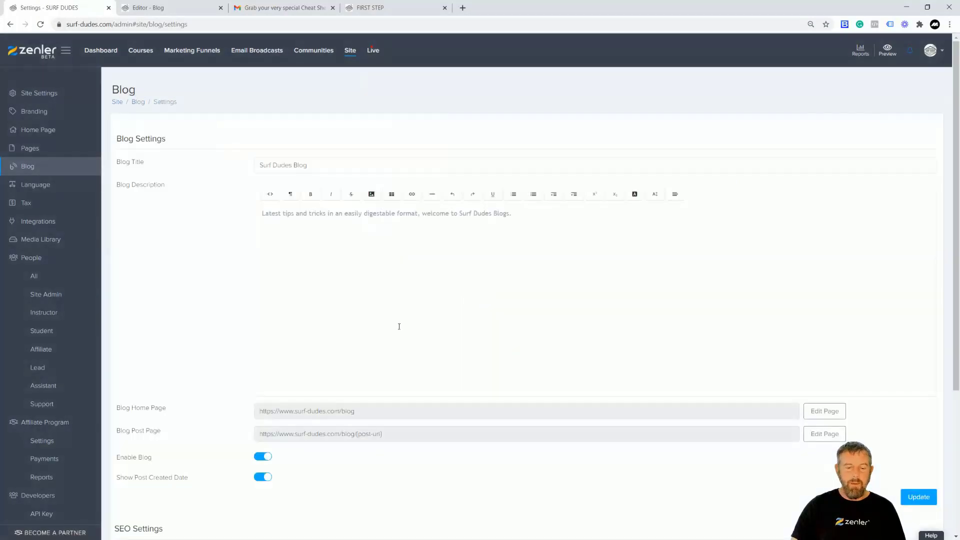
scroll(403, 338, down, 2)
drag(131, 315, 176, 316)
click(824, 317)
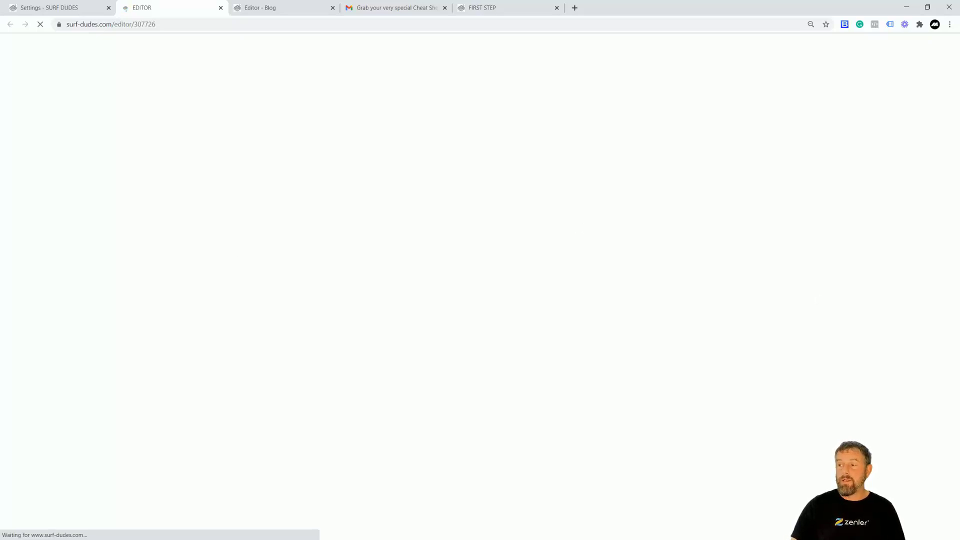
Add an empty block between the blog list and the footer of the blog home page
scroll(662, 320, down, 3)
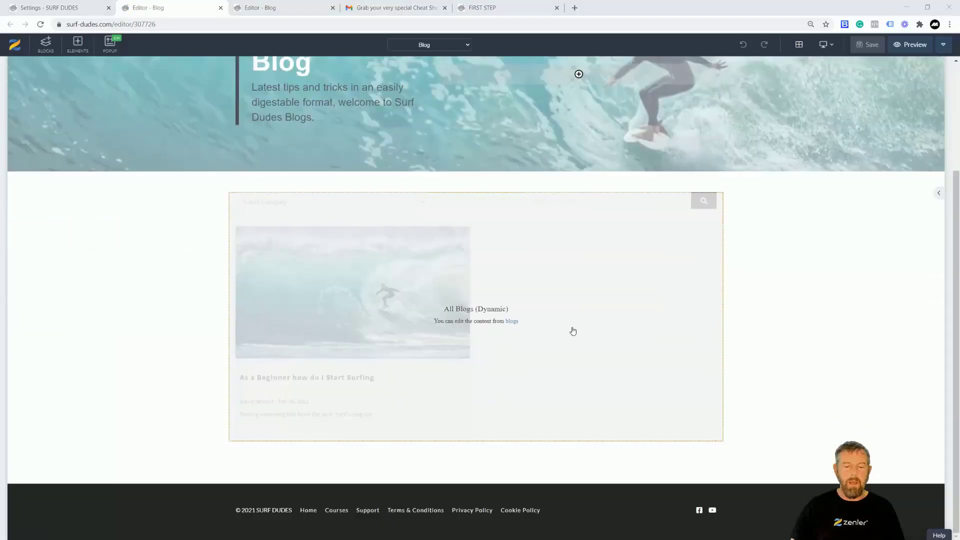
click(477, 478)
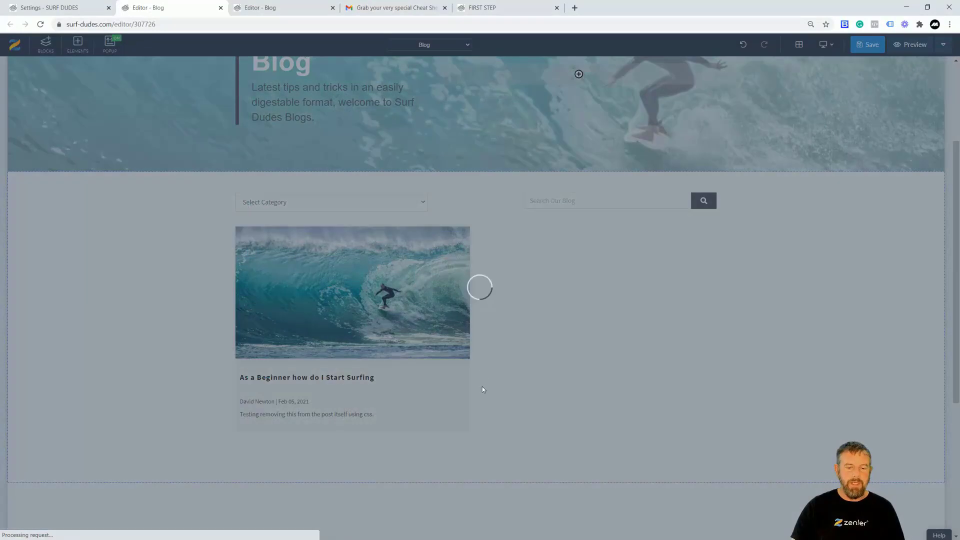
scroll(207, 470, down, 2)
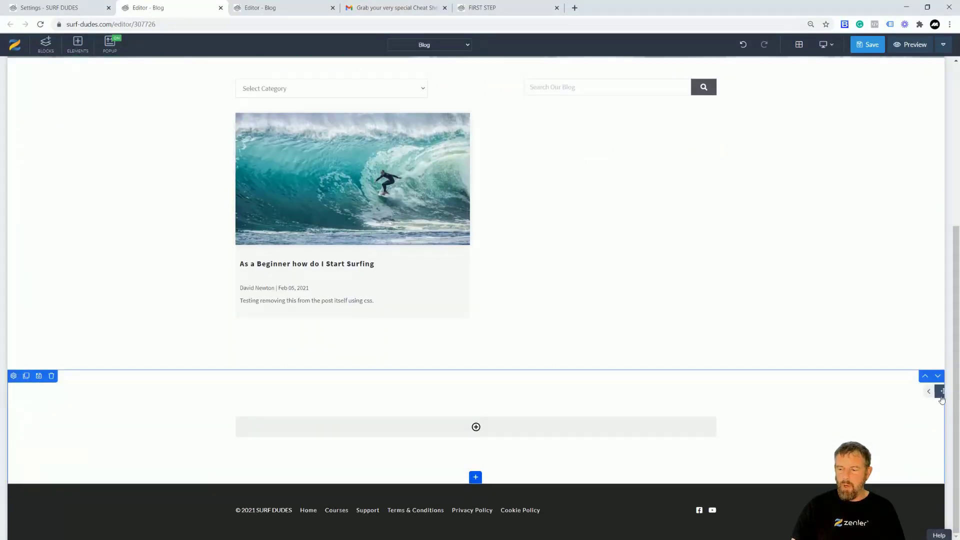
Replace the empty block's code with the copied opt-in form code, and save the block and the page
click(938, 393)
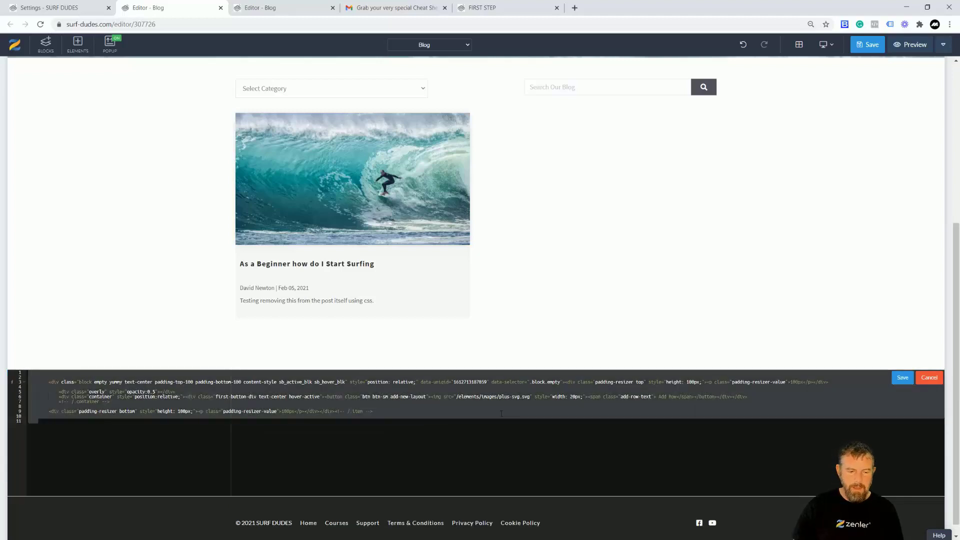
key(ctrl+a)
key(Delete)
key(ctrl+v)
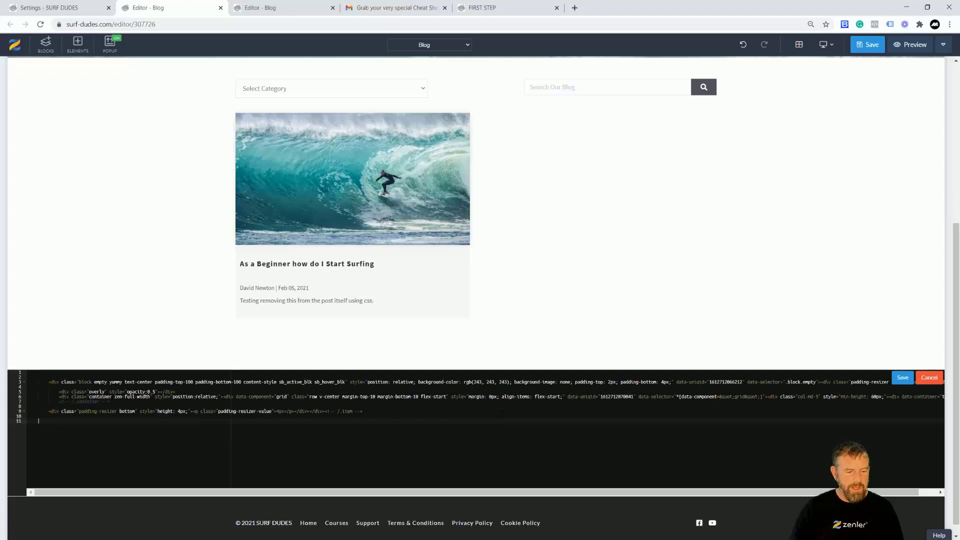
click(902, 378)
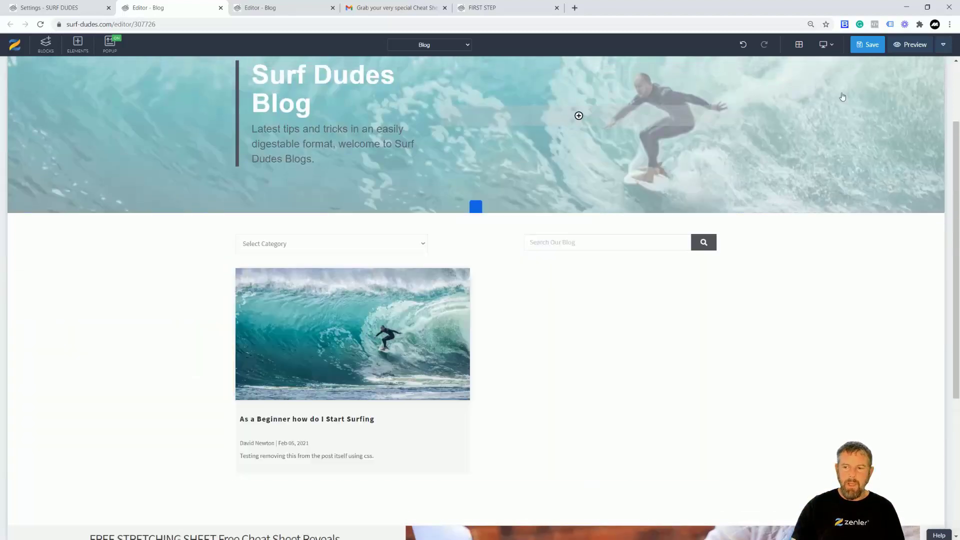
click(872, 48)
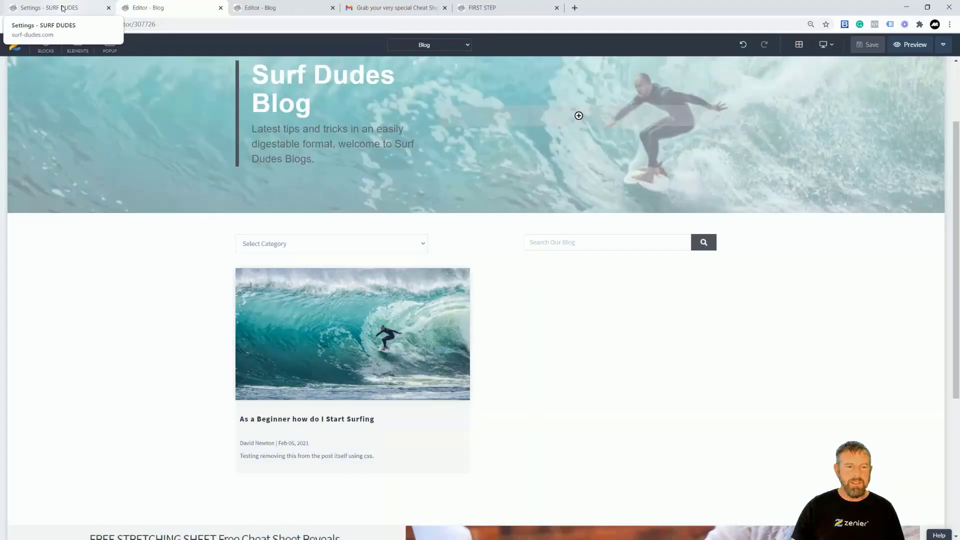
Load the live surf-dudes.com site, open its Blog page and check the opt-in form below the post list
click(63, 9)
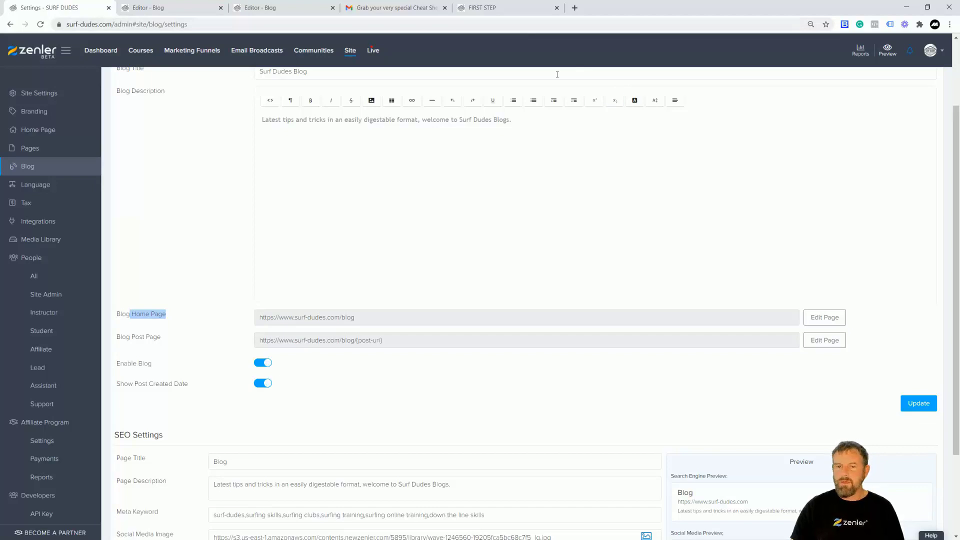
click(499, 8)
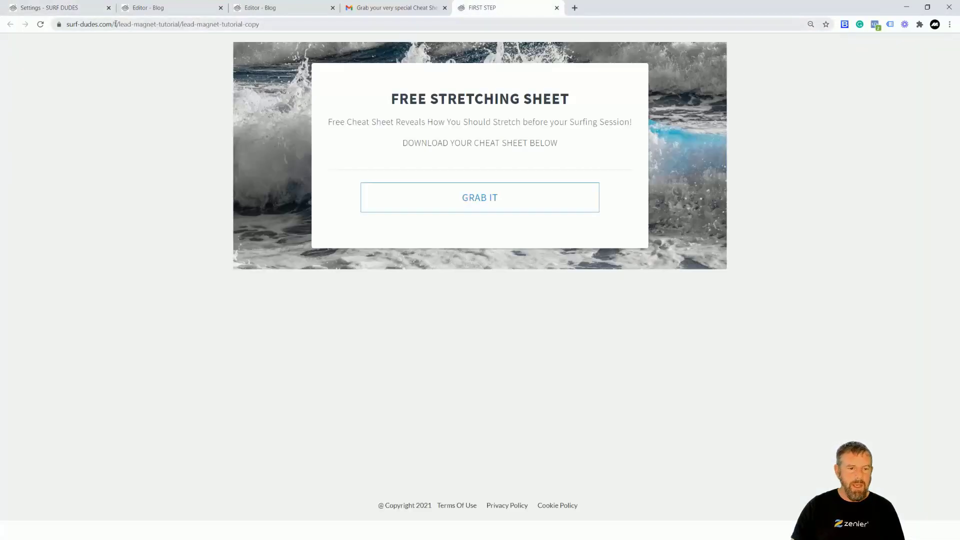
drag(115, 24, 393, 24)
key(BackSpace)
key(Return)
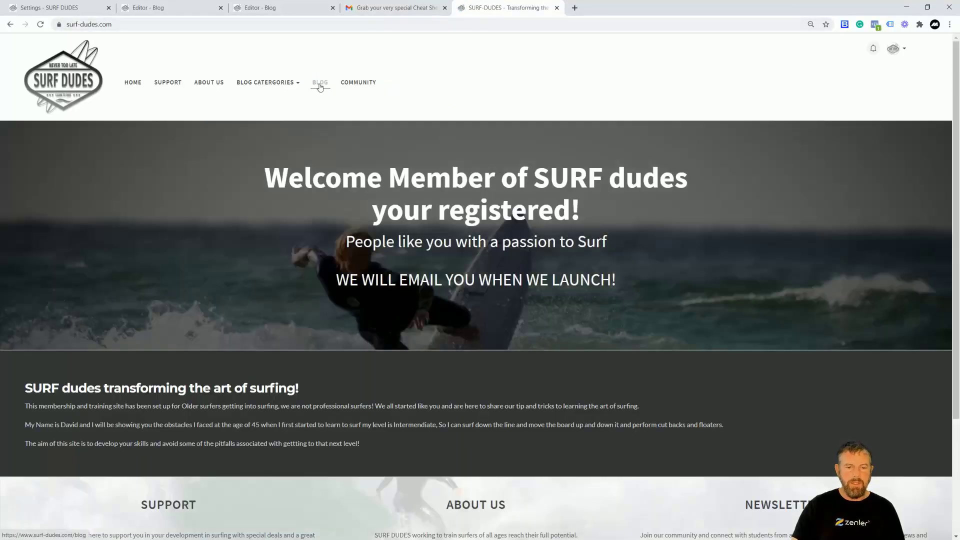
click(319, 82)
scroll(574, 265, down, 9)
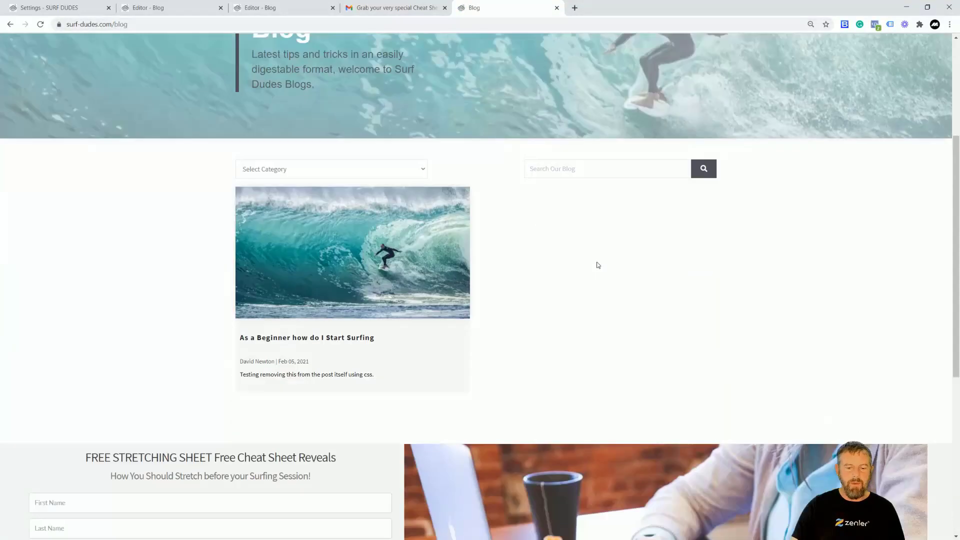
scroll(524, 306, up, 5)
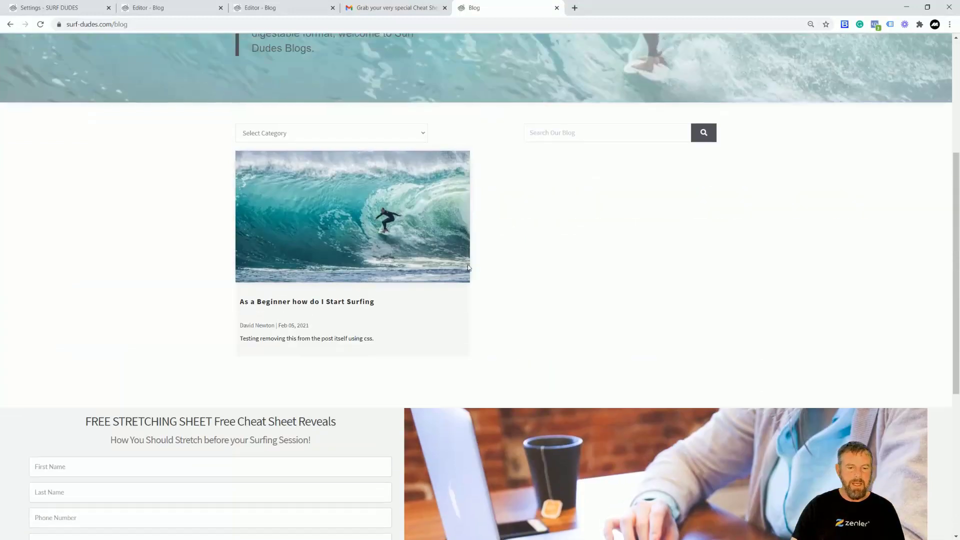
Open the "As a Beginner how do I Start Surfing" post and check the opt-in form below its content
key(F5)
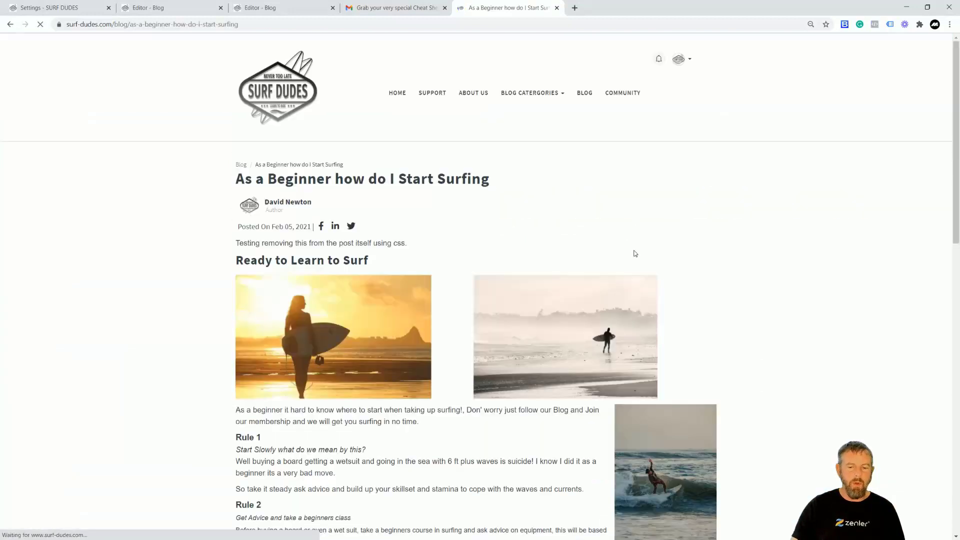
scroll(626, 244, down, 14)
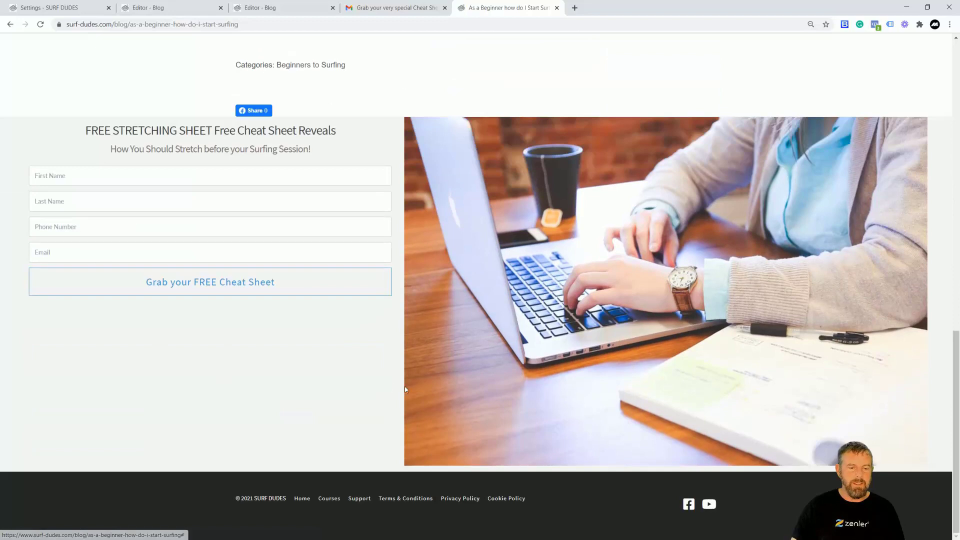
scroll(450, 367, up, 8)
scroll(473, 358, up, 8)
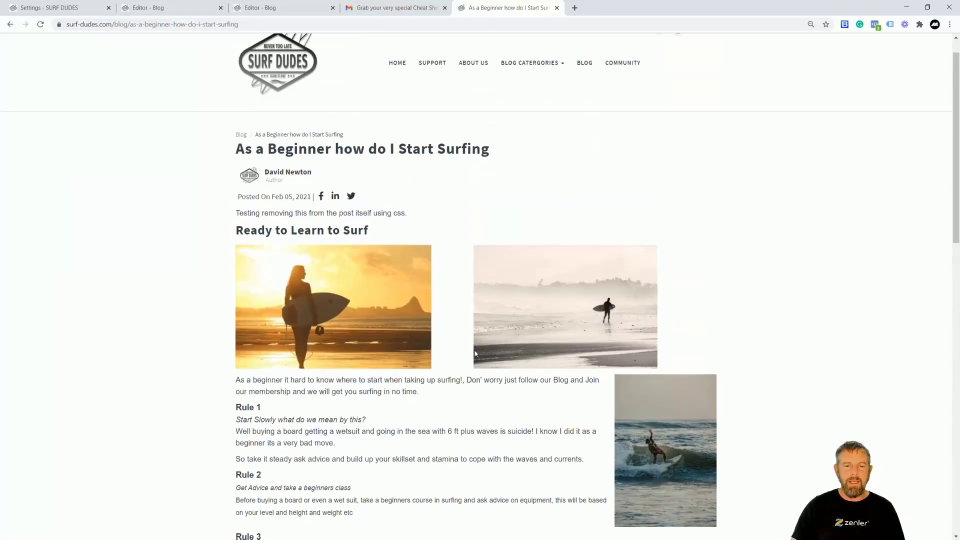